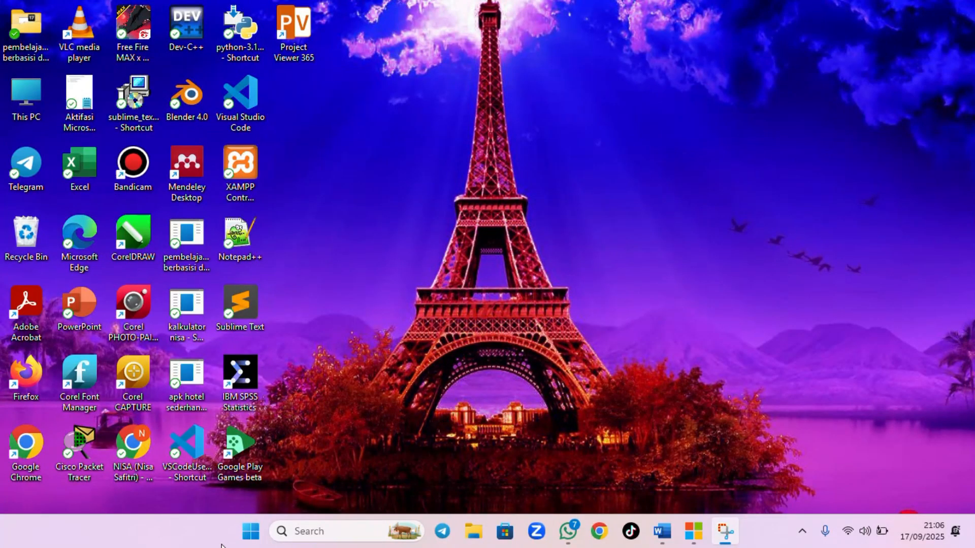
# Launch Project from the Start menu and create a blank project
pyautogui.click(248, 533)
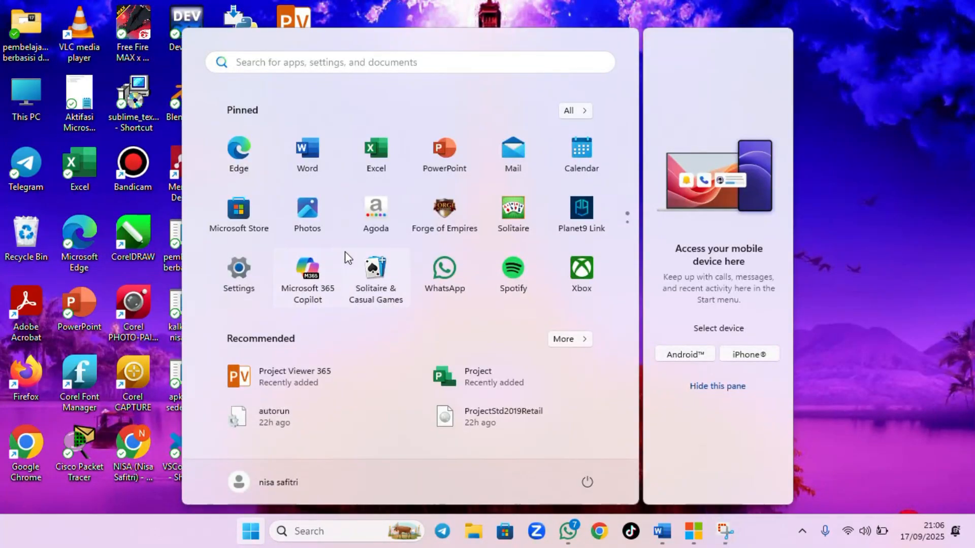
pyautogui.click(445, 377)
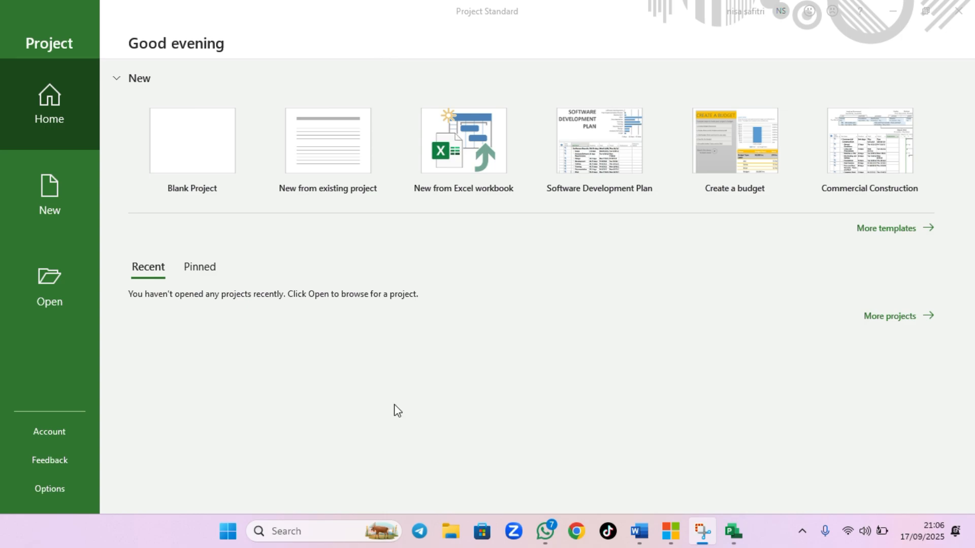
pyautogui.click(199, 171)
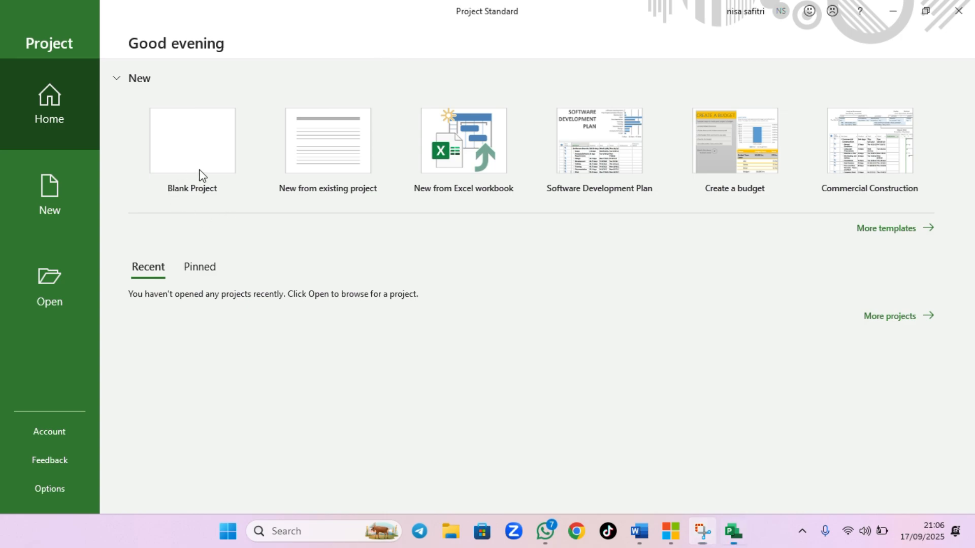
pyautogui.click(199, 175)
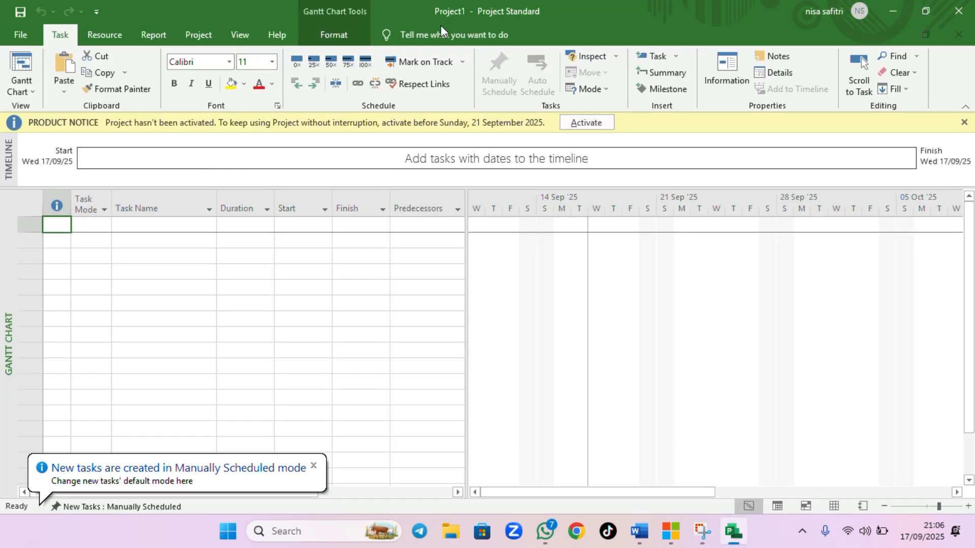
# Browse through the ribbon tabs to examine the commands each one offers
pyautogui.scroll(-1, 351, 300)
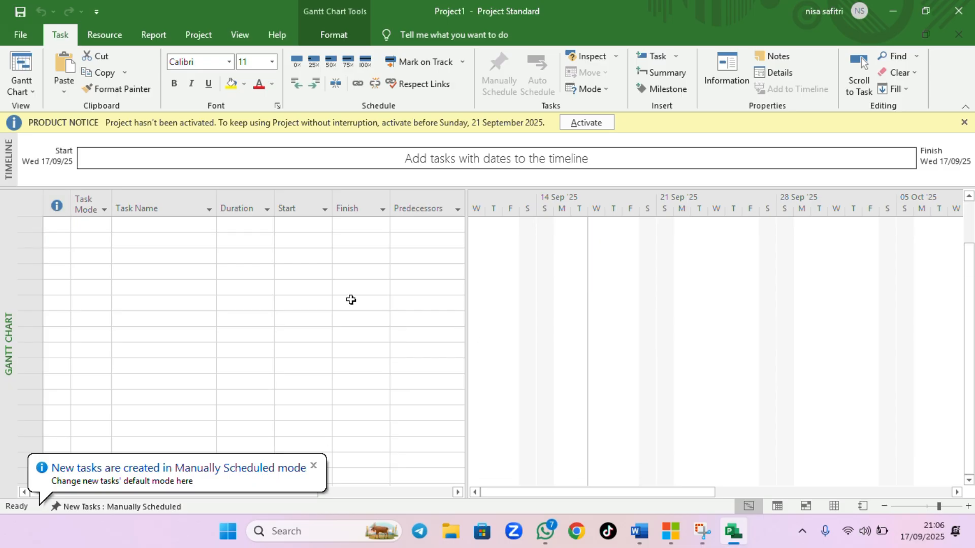
pyautogui.scroll(1, 351, 301)
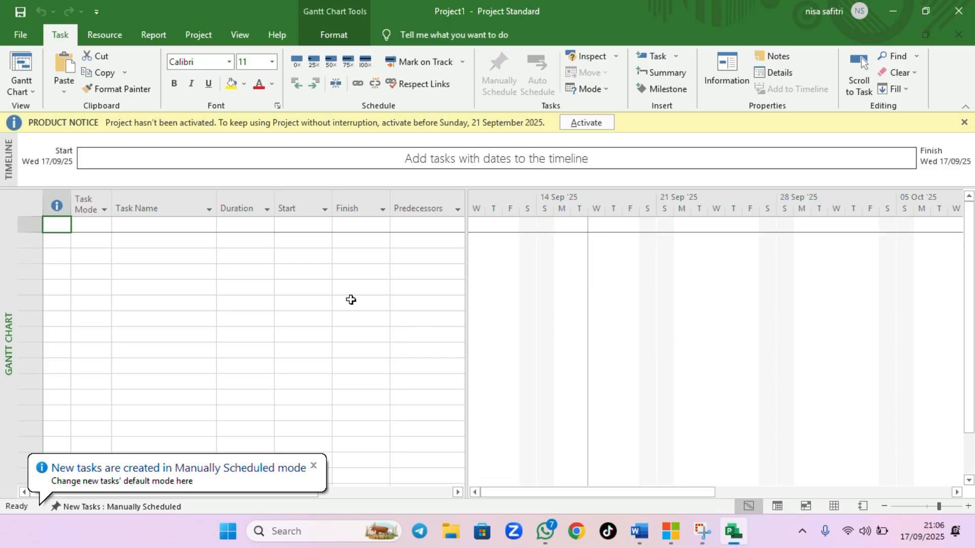
pyautogui.click(389, 31)
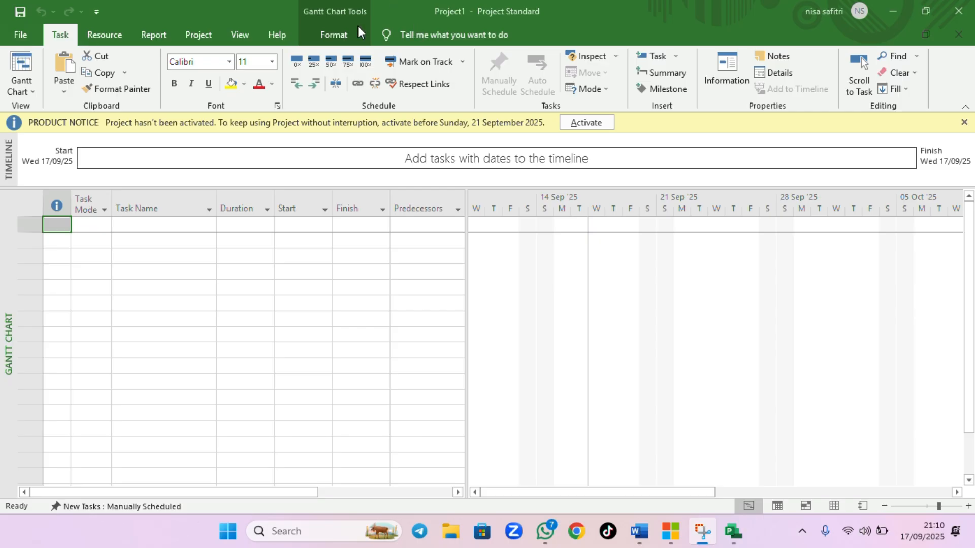
pyautogui.click(118, 26)
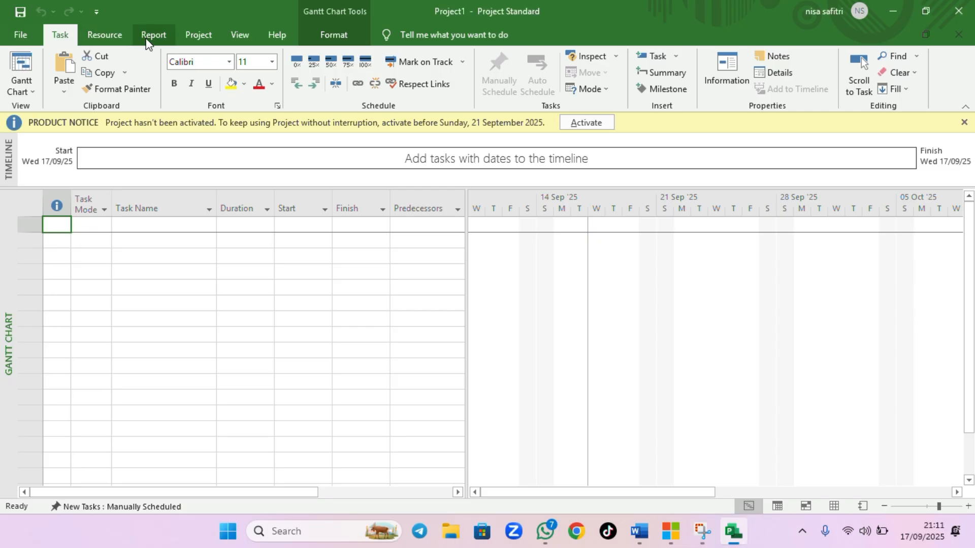
pyautogui.click(100, 28)
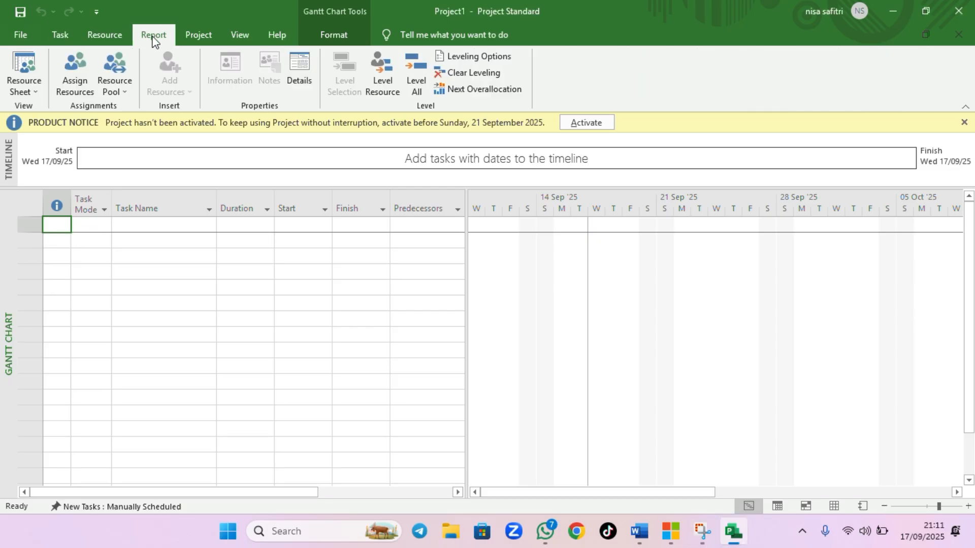
pyautogui.click(161, 36)
pyautogui.click(193, 36)
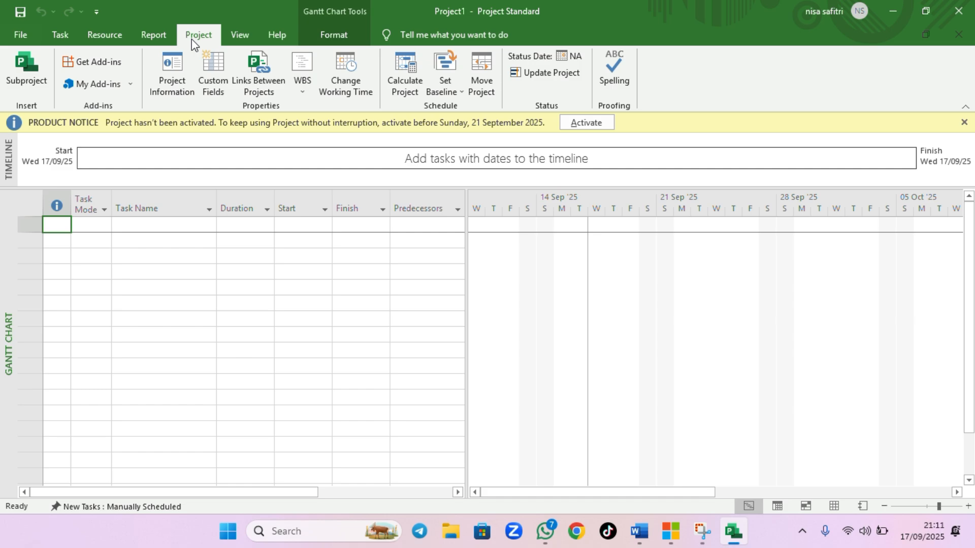
pyautogui.click(251, 32)
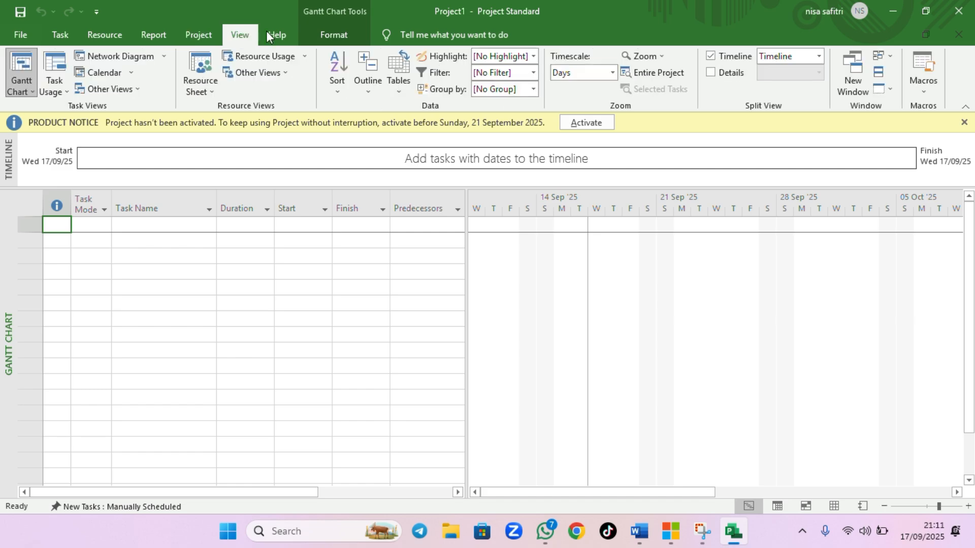
pyautogui.click(321, 34)
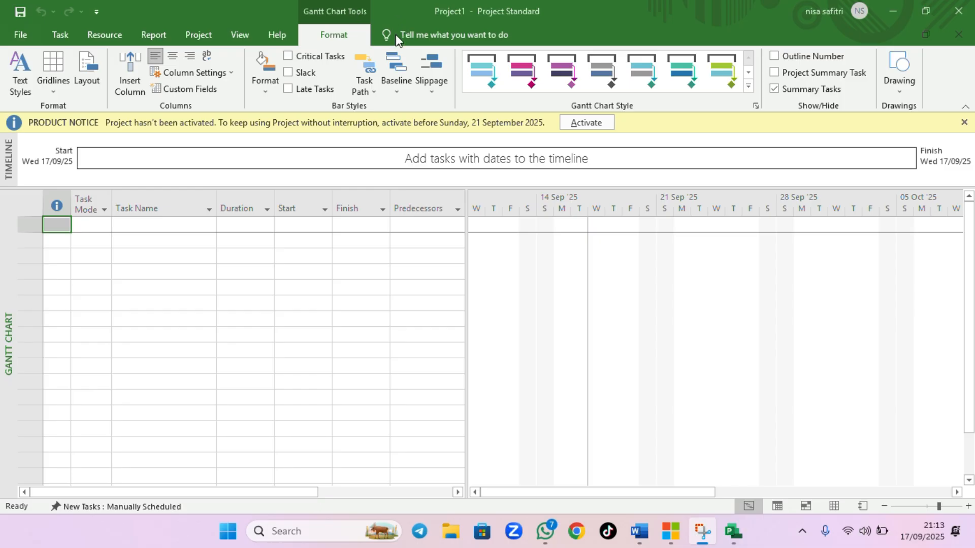
# Open the Project Information dialog, set the project start date to 17/09/2025, and confirm
pyautogui.click(158, 210)
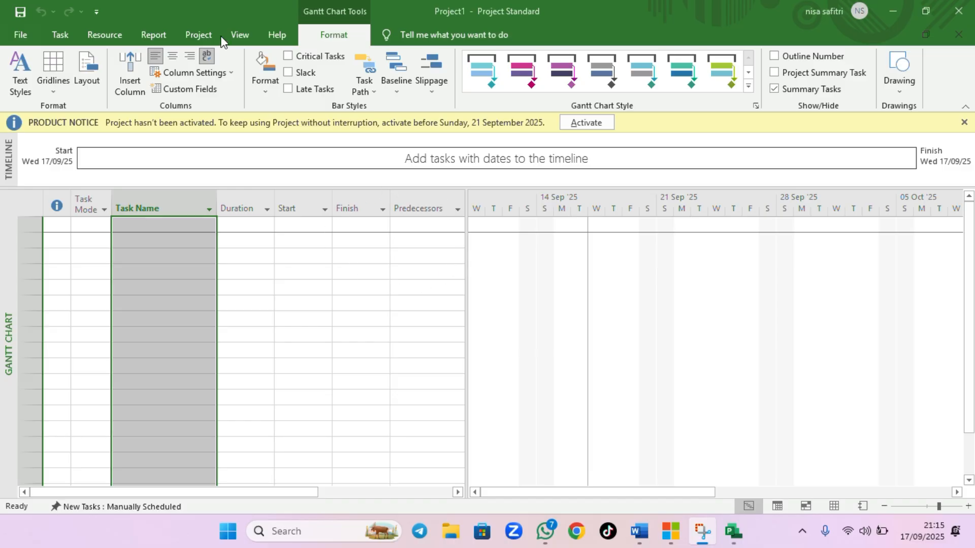
pyautogui.click(193, 35)
pyautogui.click(172, 85)
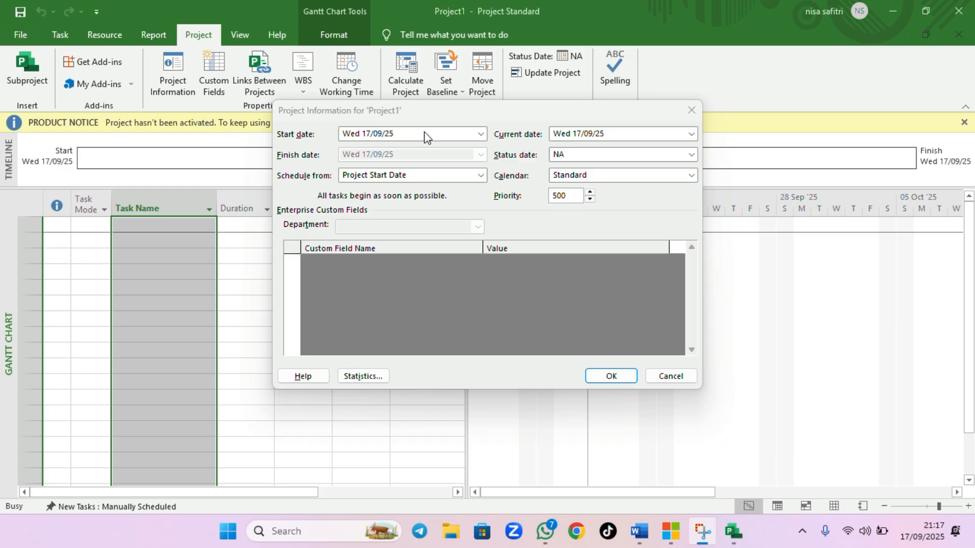
pyautogui.click(481, 134)
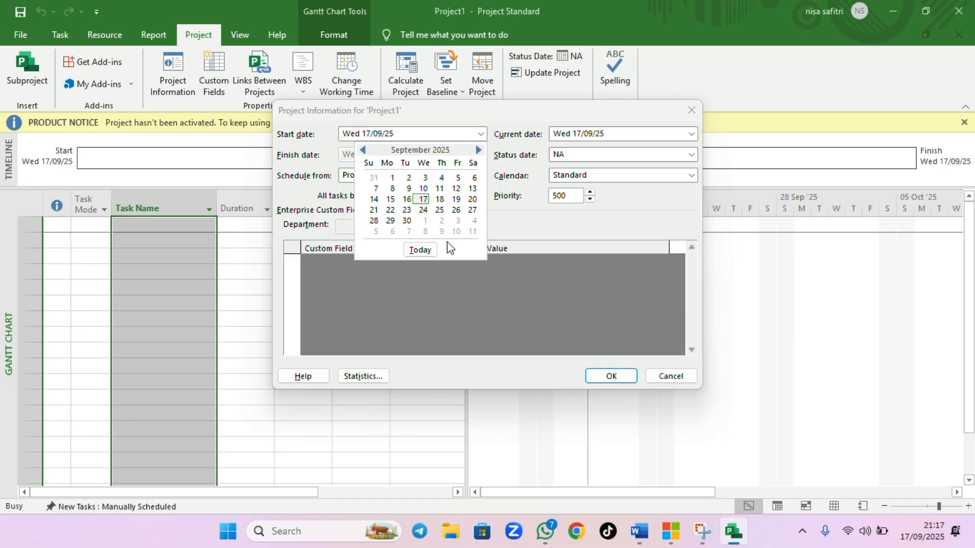
pyautogui.click(423, 199)
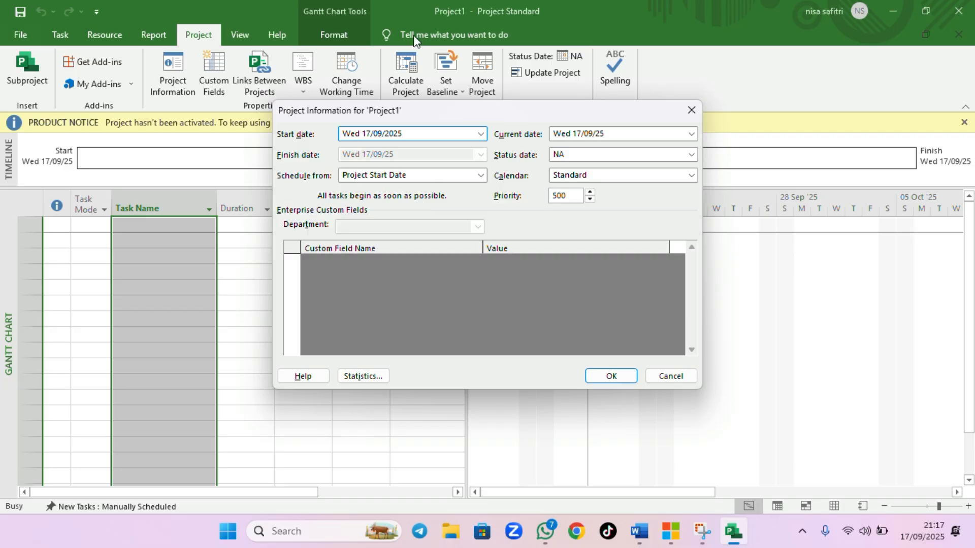
pyautogui.press('super+shift+s')
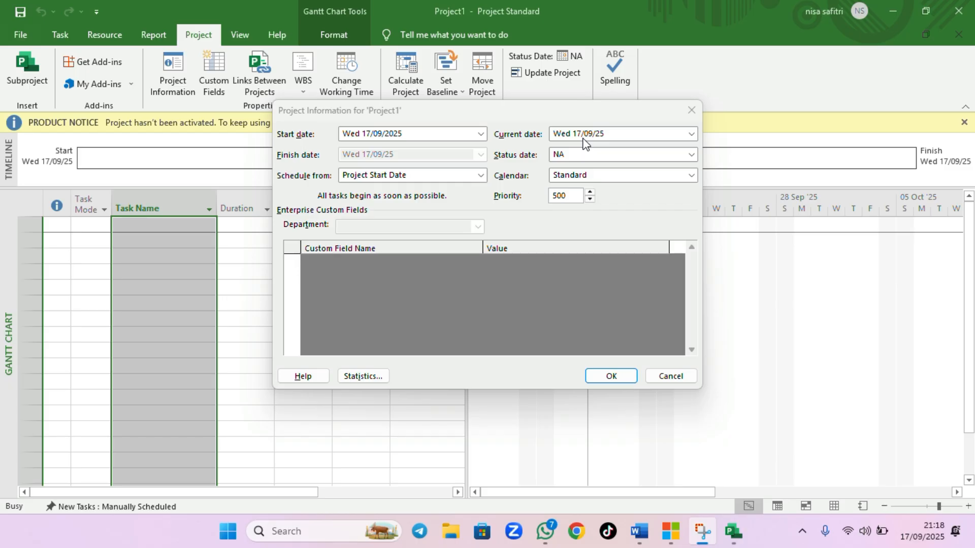
pyautogui.press('Escape')
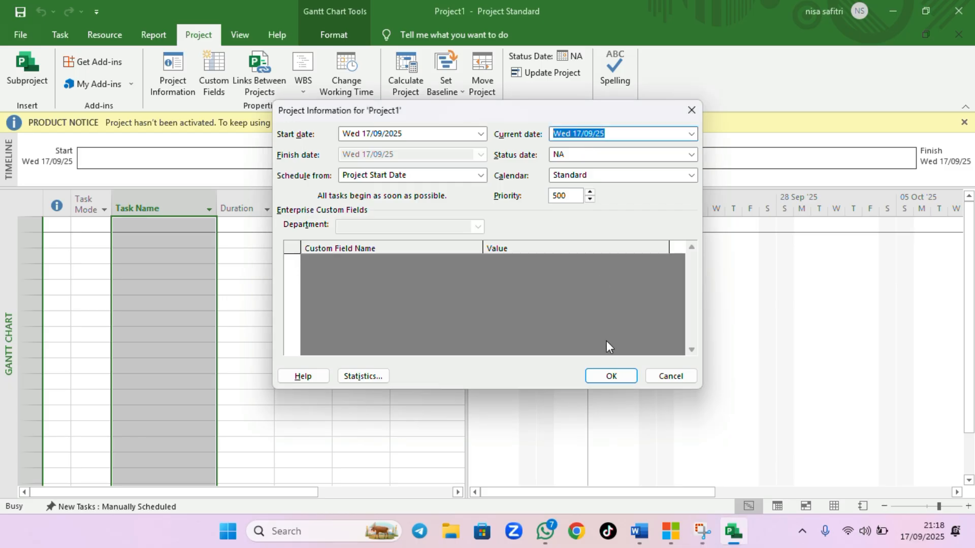
pyautogui.click(613, 376)
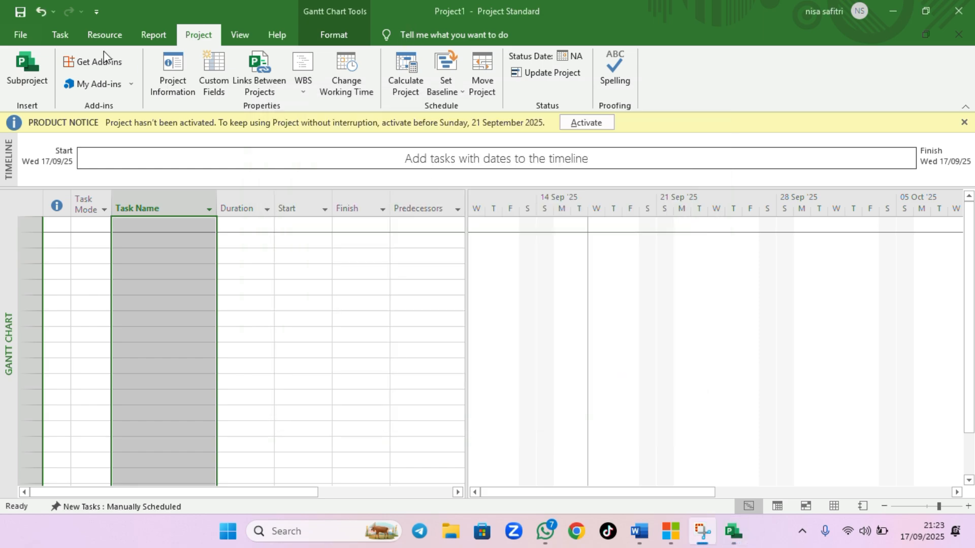
# Open Save As on This PC and navigate to the MATKUL MANAJEMEN PROYEK TI folder
pyautogui.click(17, 35)
pyautogui.click(57, 236)
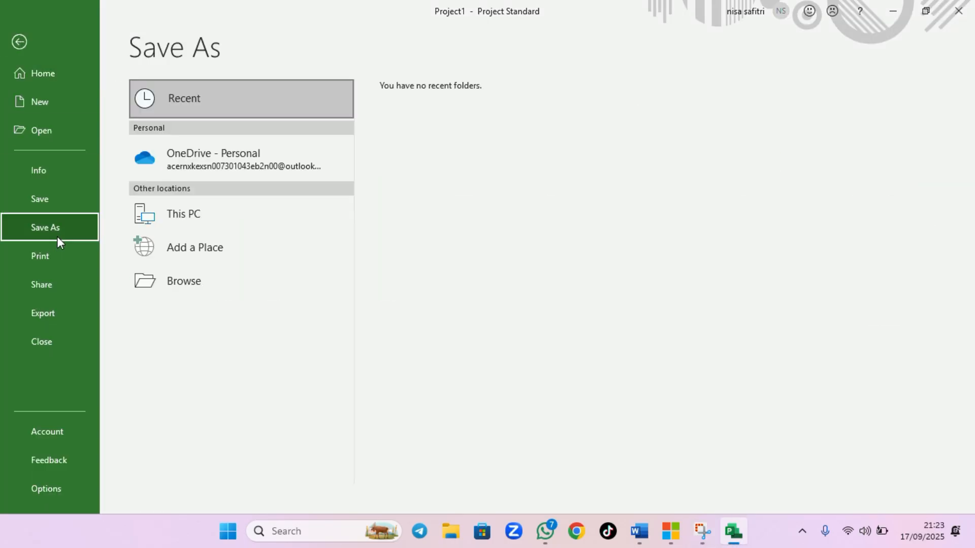
pyautogui.click(184, 214)
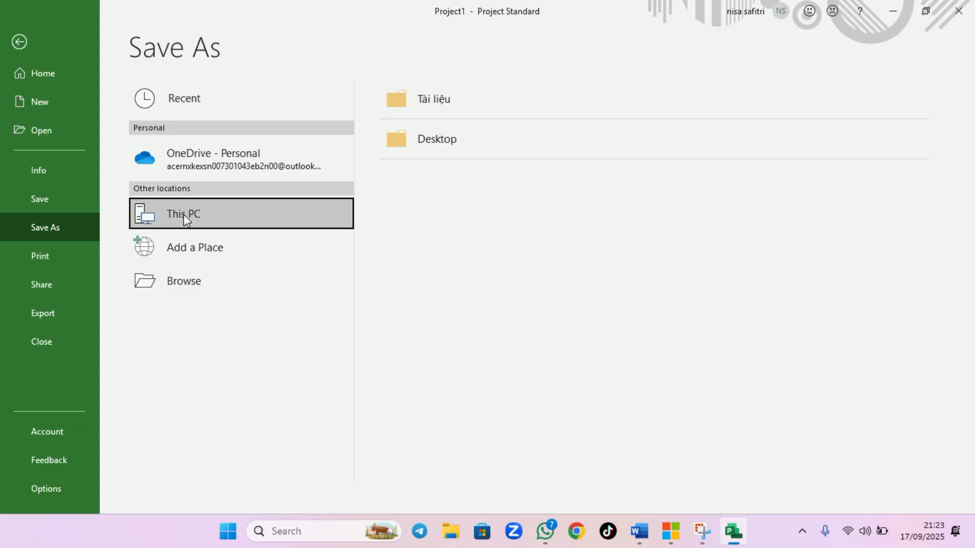
pyautogui.click(522, 152)
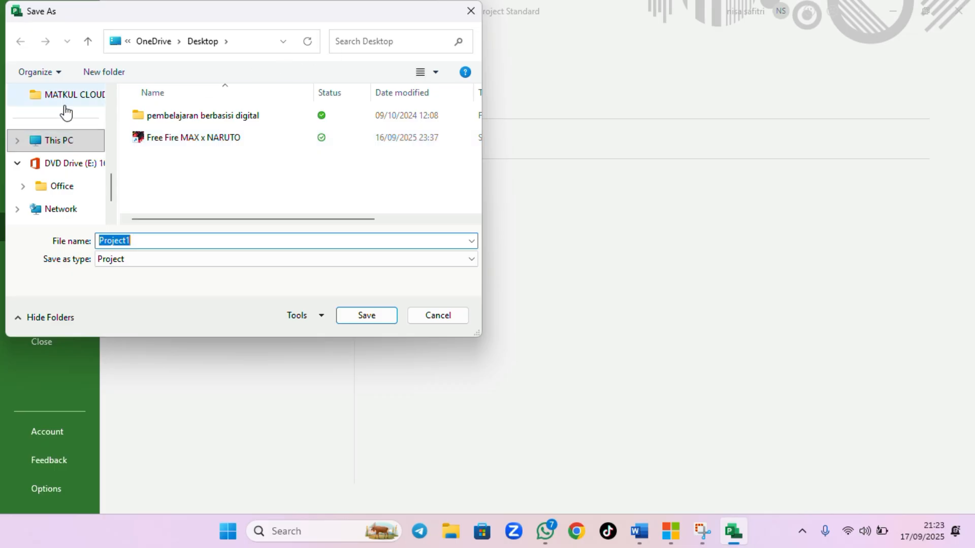
pyautogui.scroll(4, 59, 111)
pyautogui.scroll(-2, 54, 113)
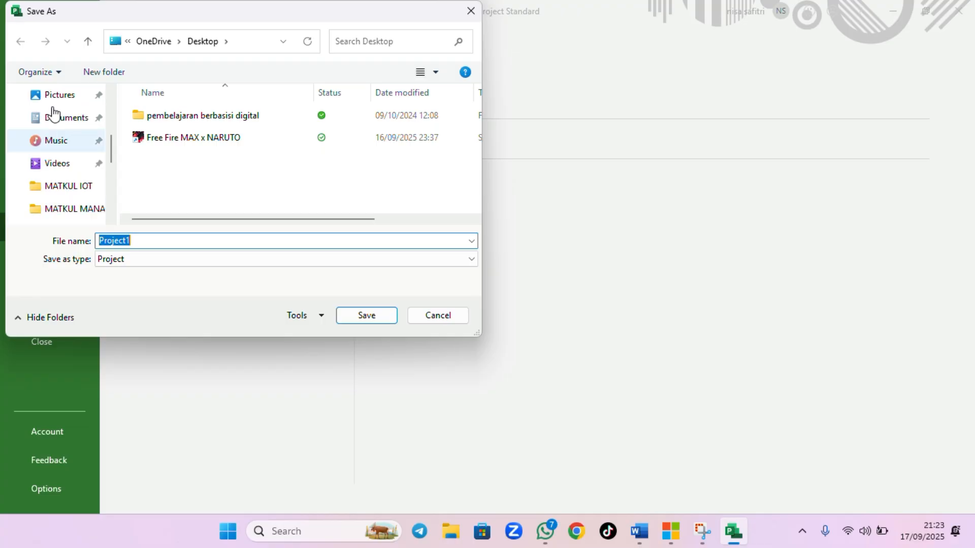
pyautogui.scroll(-1, 53, 113)
pyautogui.click(91, 144)
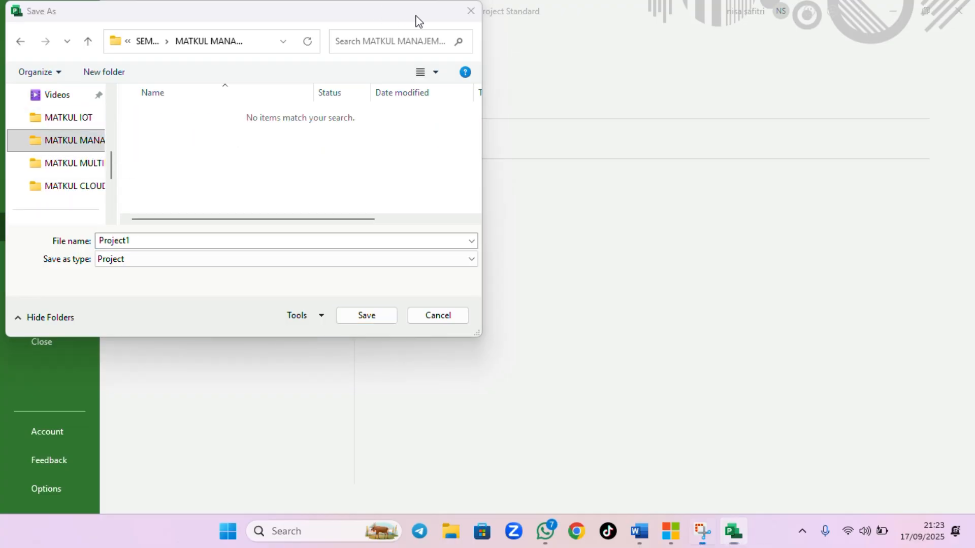
# Name the file Project_tutorial_1_MPTI and save it
pyautogui.click(268, 242)
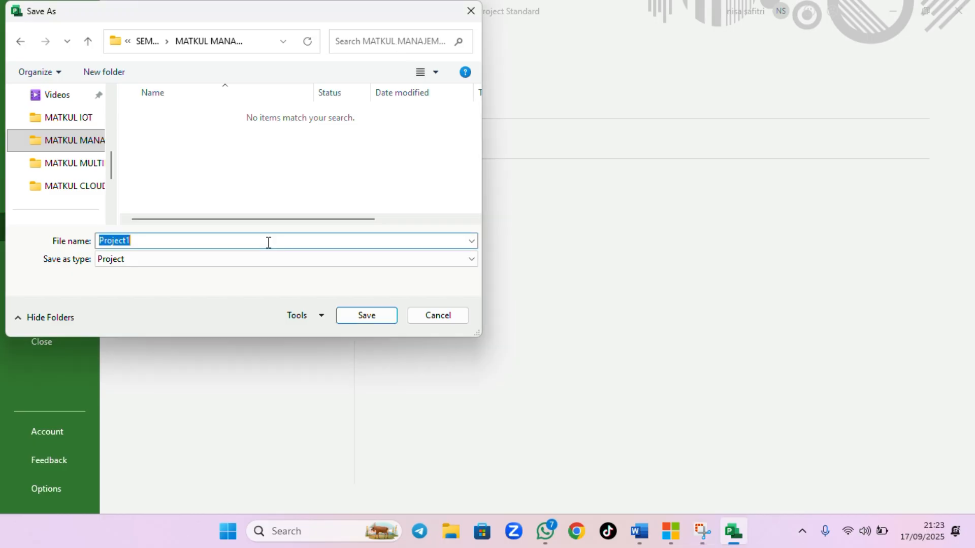
pyautogui.click(268, 242)
pyautogui.press('BackSpace')
pyautogui.write('_t')
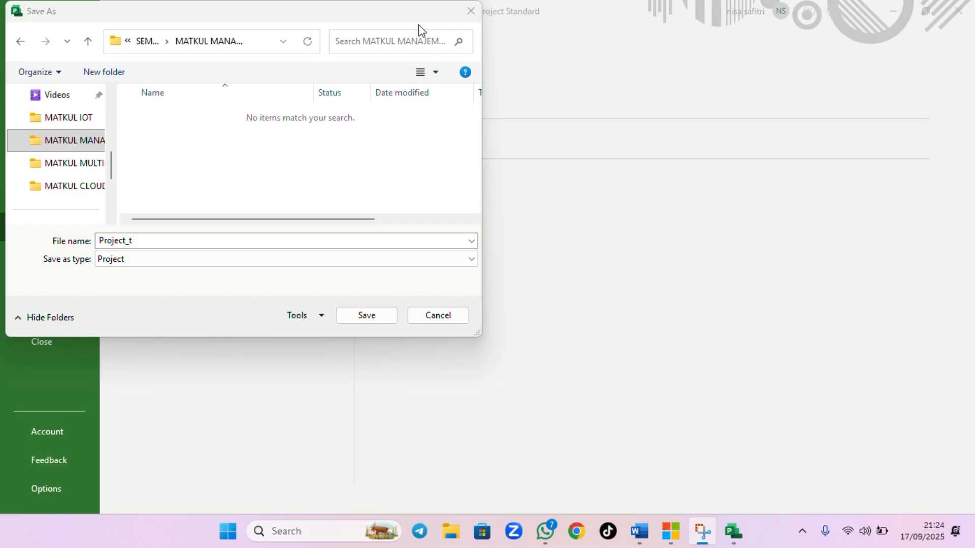
pyautogui.click(257, 241)
pyautogui.write('uto')
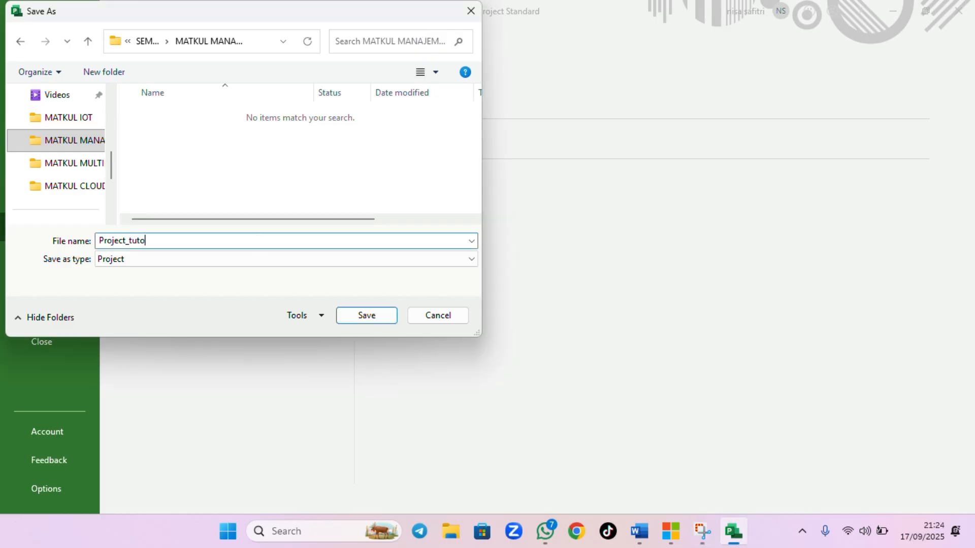
pyautogui.write('rial_1_')
pyautogui.press('capslock')
pyautogui.write('MPTI')
pyautogui.press('capslock')
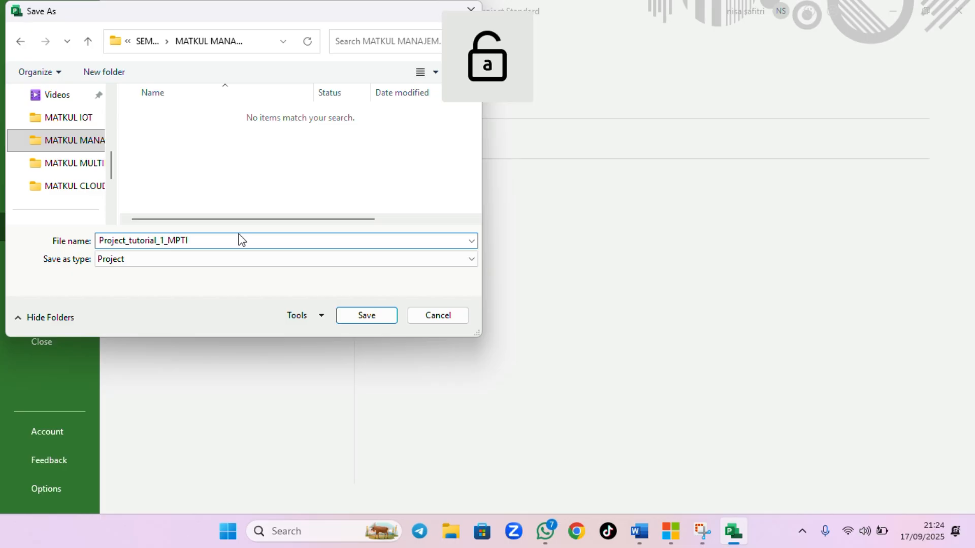
pyautogui.click(354, 315)
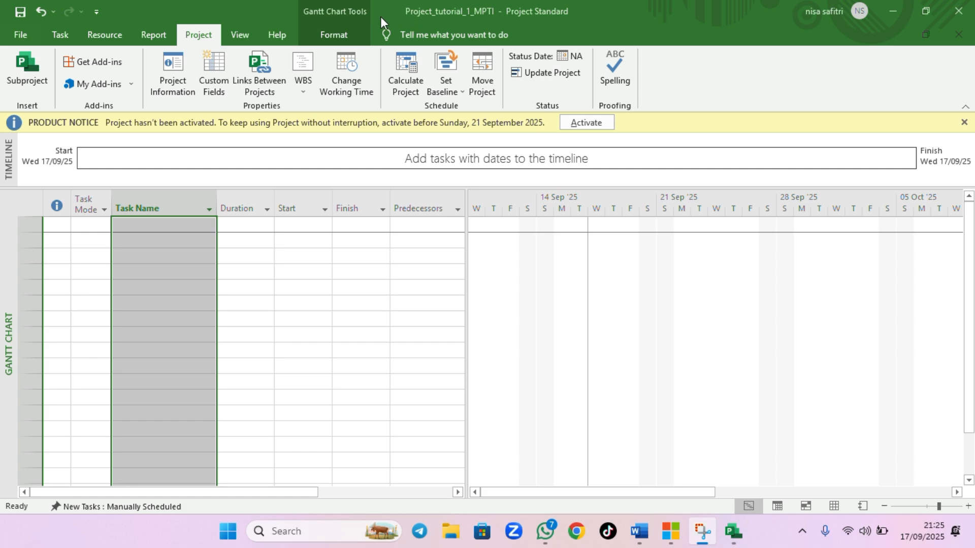
# Open Project Options and set the currency symbol placement to Rp 1 in the display settings
pyautogui.click(19, 37)
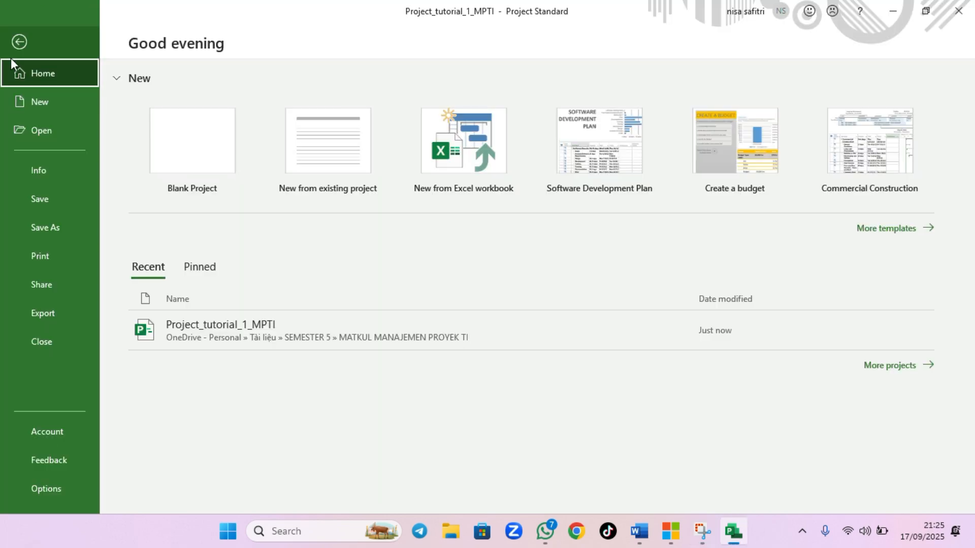
pyautogui.click(60, 492)
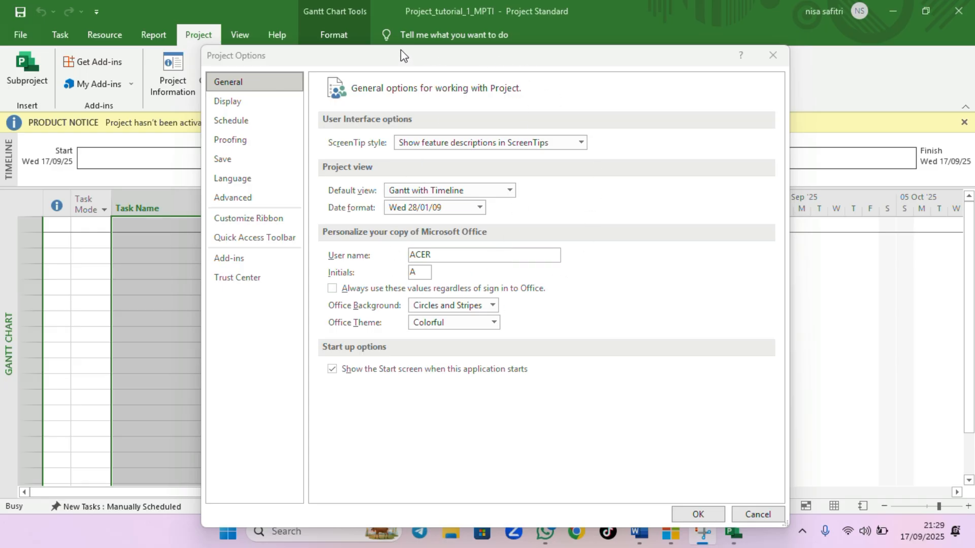
pyautogui.click(280, 100)
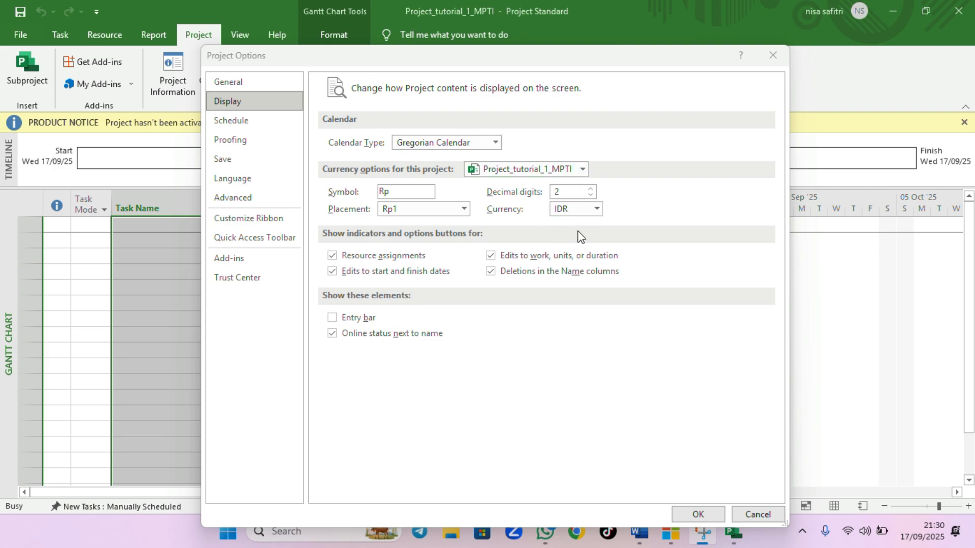
pyautogui.click(462, 209)
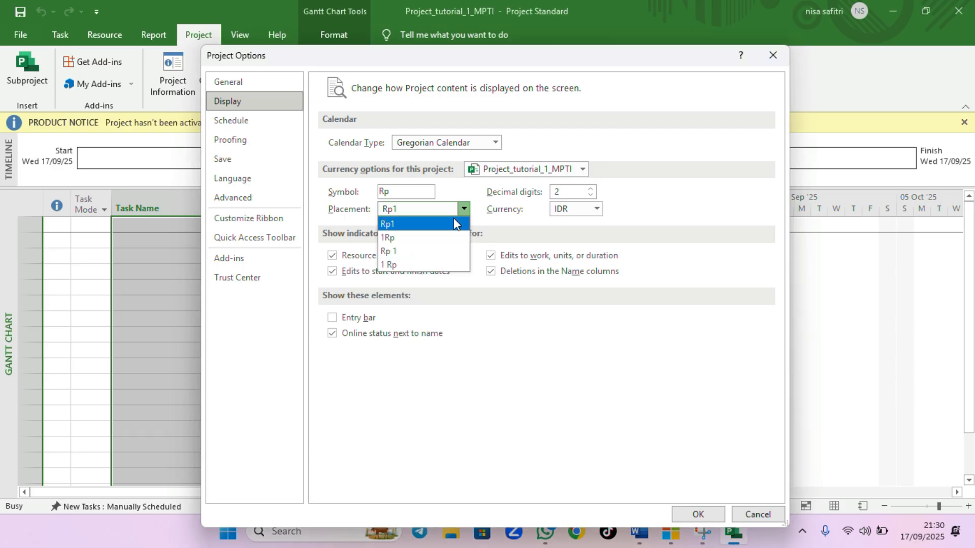
pyautogui.click(425, 251)
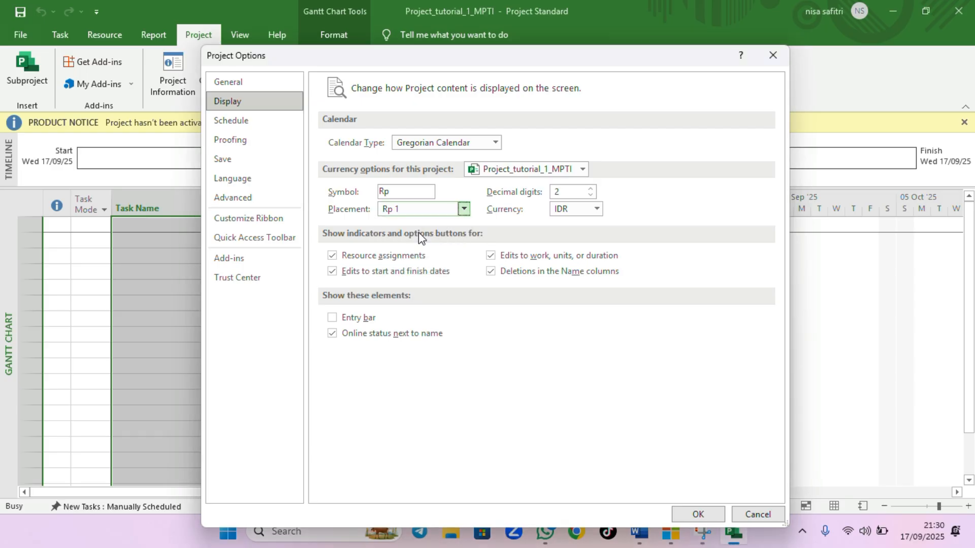
# Set the default task type to Fixed Duration in the schedule options and apply the options
pyautogui.click(282, 120)
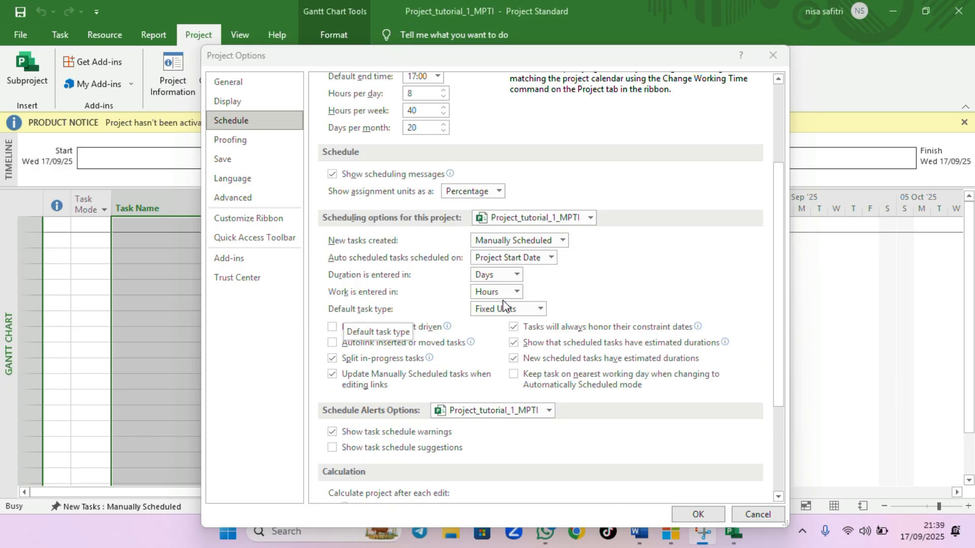
pyautogui.click(540, 310)
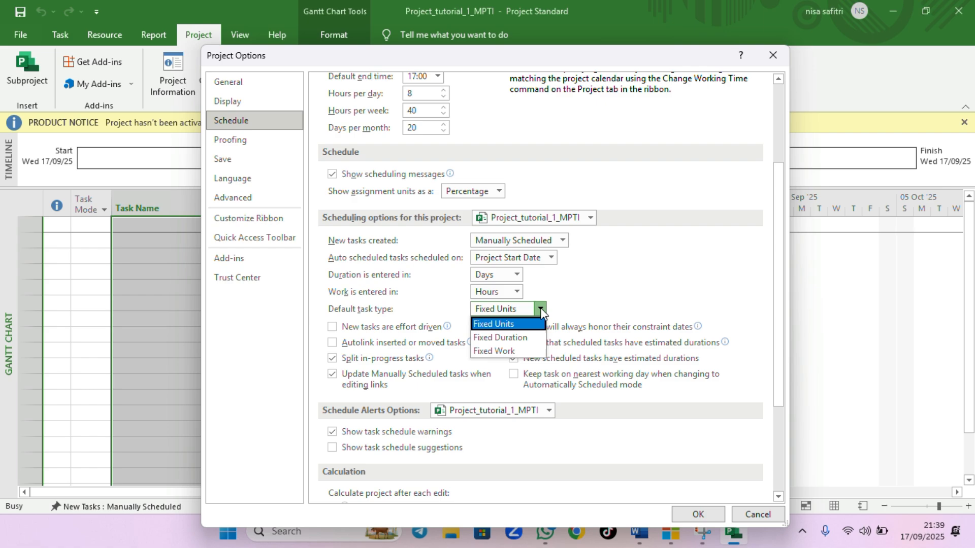
pyautogui.click(527, 338)
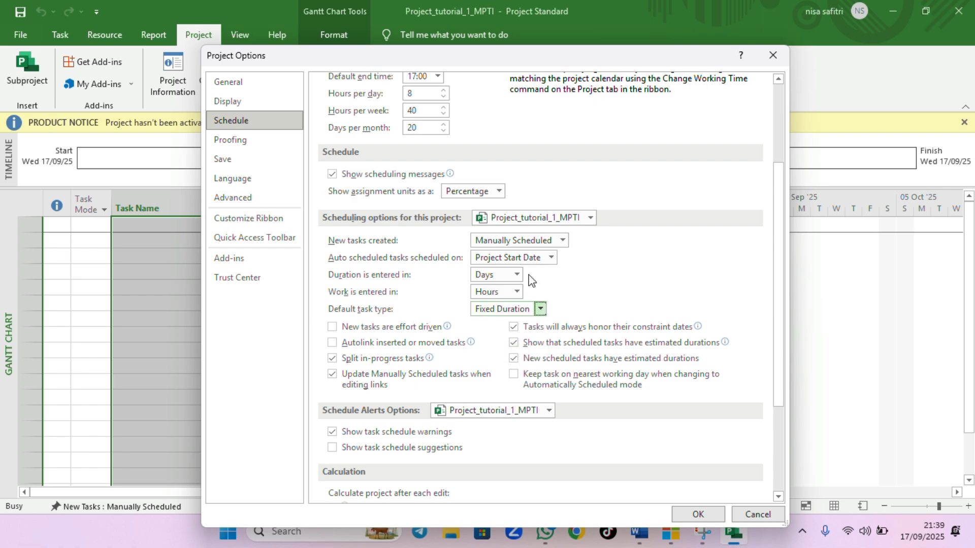
pyautogui.click(697, 515)
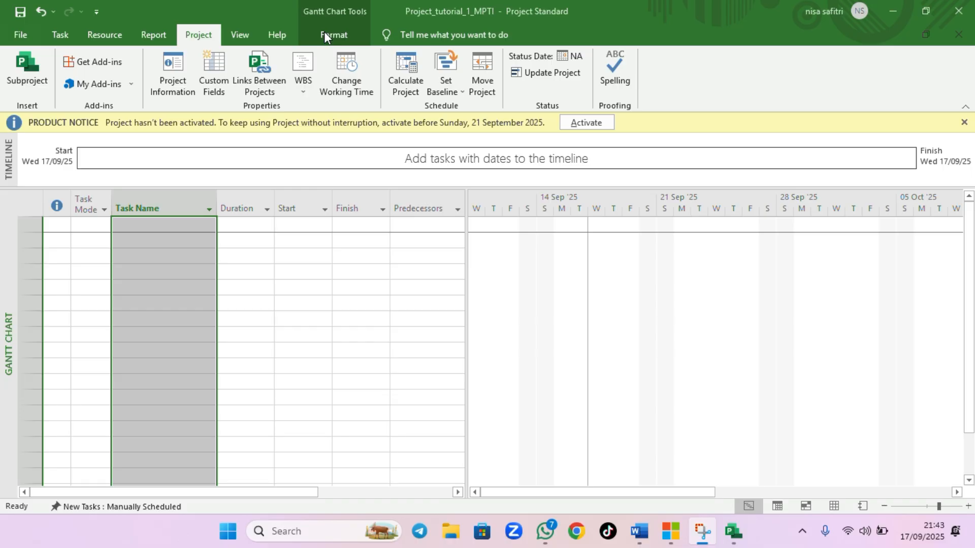
# Open Change Working Time and create a new base calendar named kalender project 1 as a copy of Standard
pyautogui.click(397, 29)
pyautogui.click(339, 96)
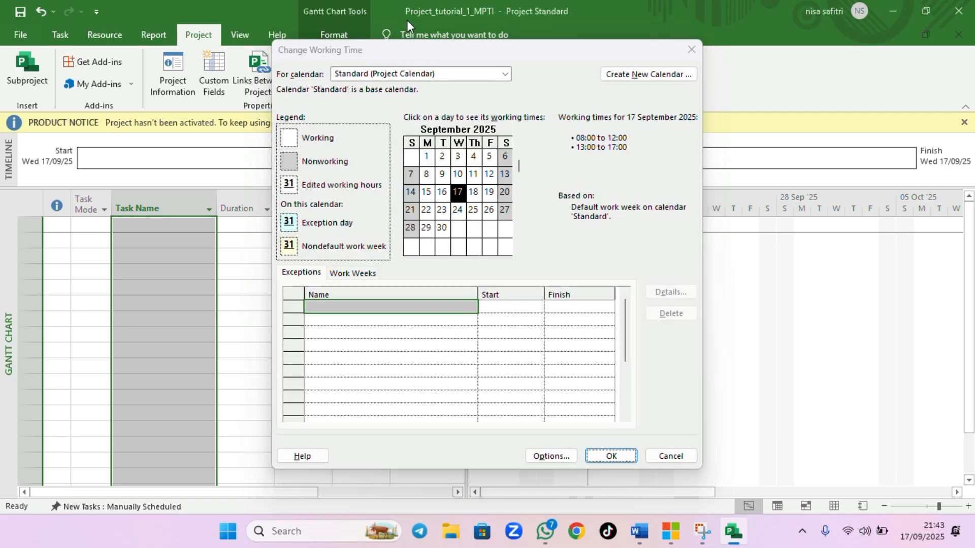
pyautogui.press('super+shift+s')
pyautogui.click(452, 74)
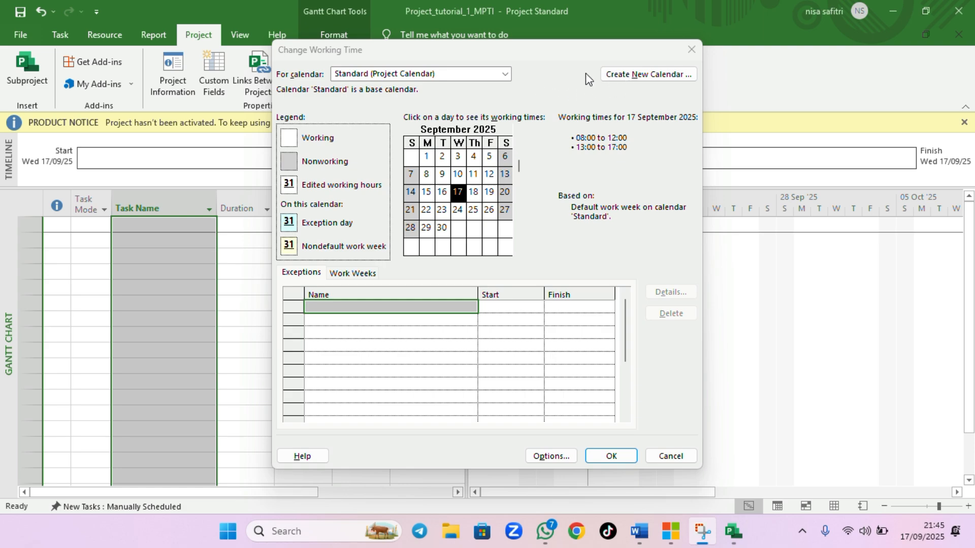
pyautogui.click(616, 76)
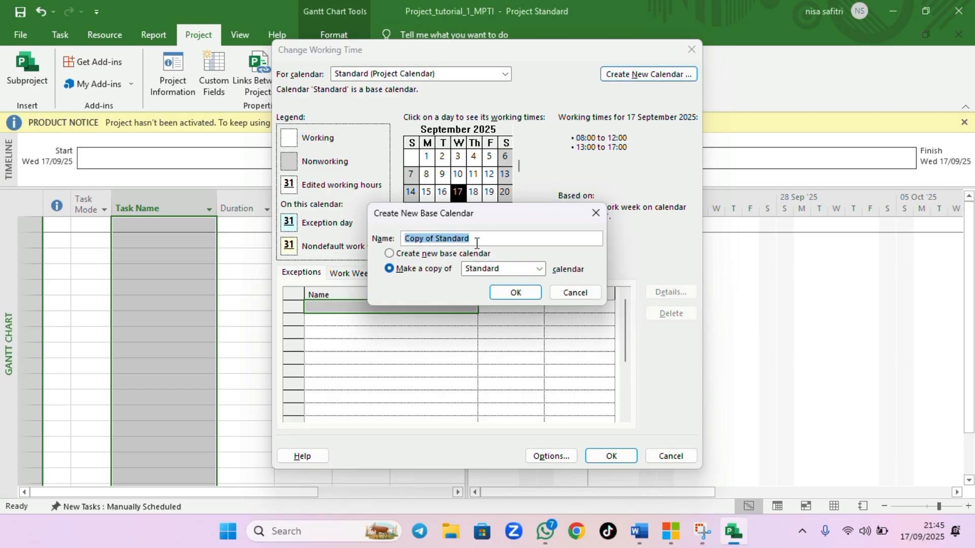
pyautogui.write('kalender')
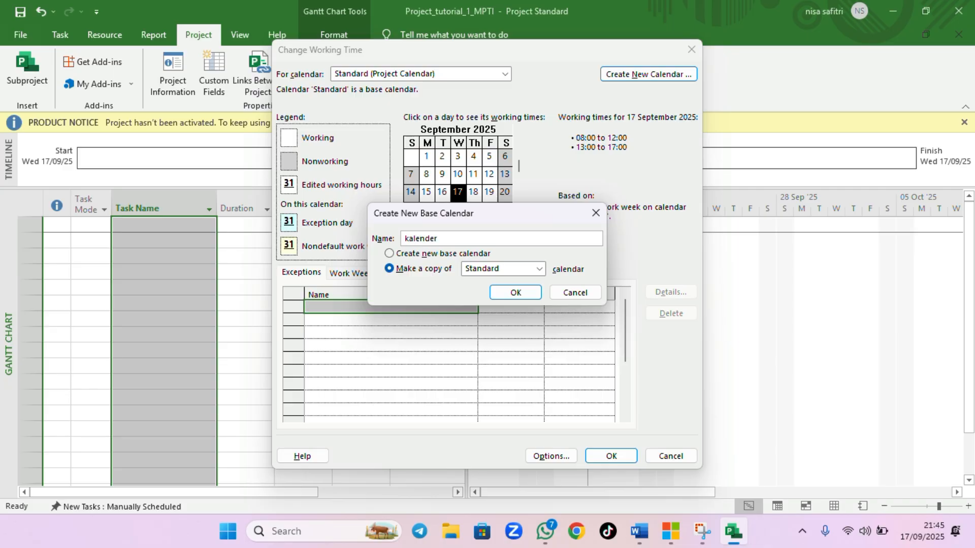
pyautogui.write('project1')
pyautogui.click(437, 238)
pyautogui.click(467, 237)
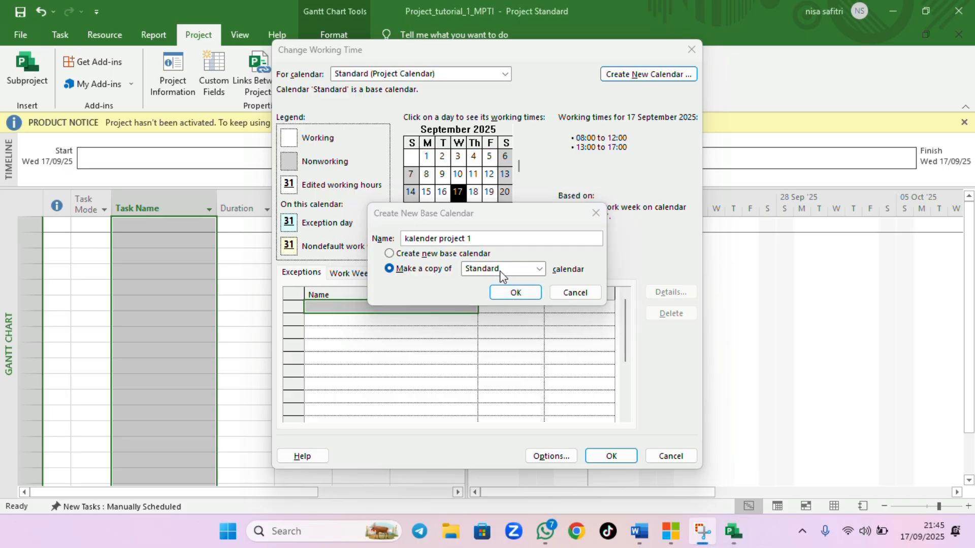
pyautogui.click(515, 293)
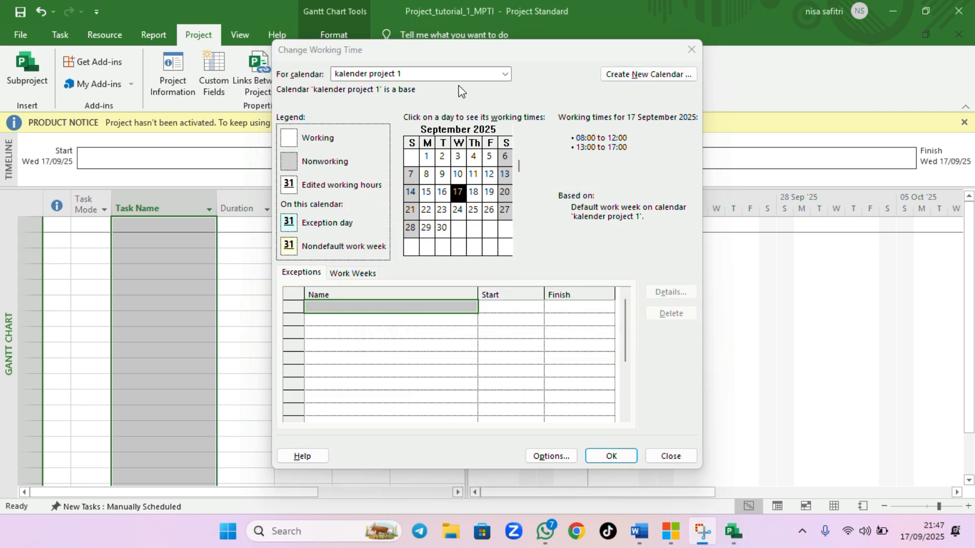
# Choose the kalender project 1 calendar and select 19 September 2025 on the month grid
pyautogui.click(506, 75)
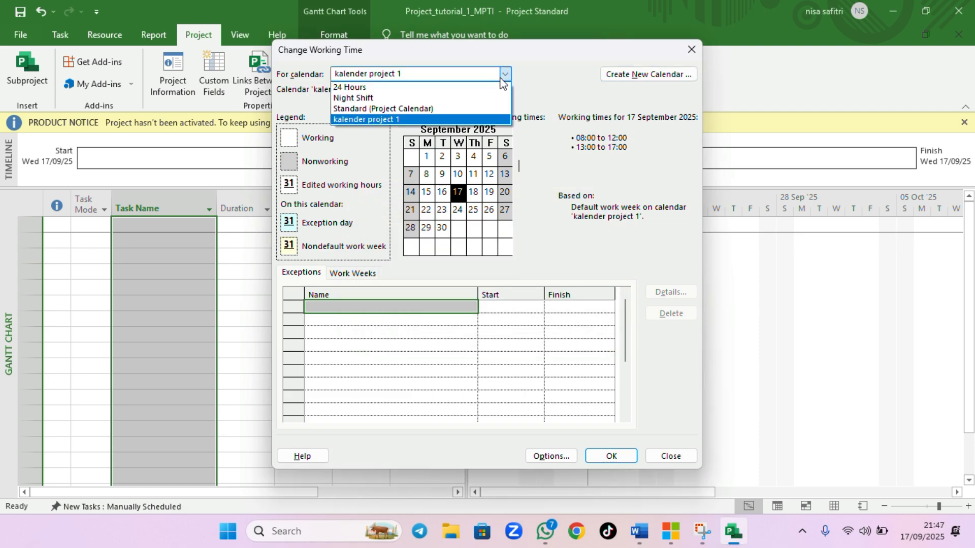
pyautogui.click(399, 120)
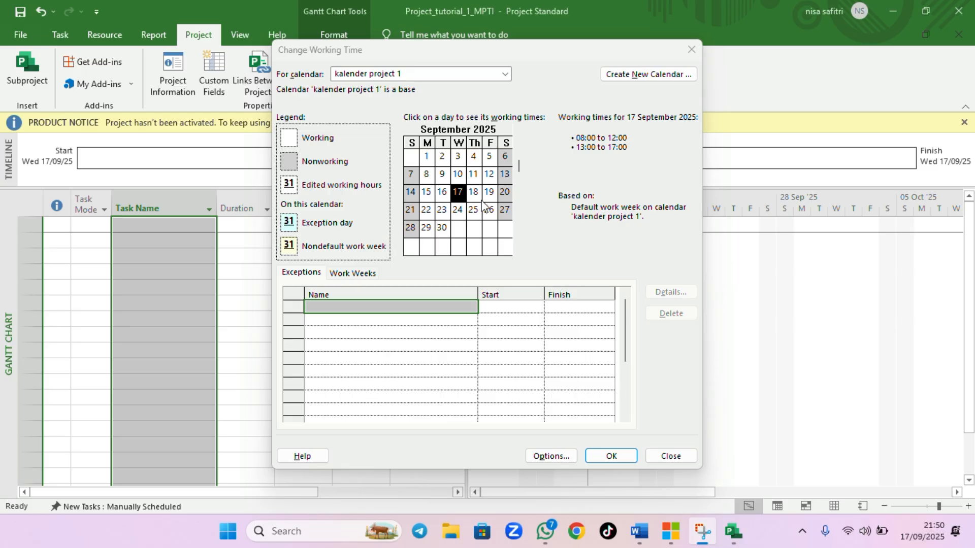
pyautogui.click(456, 212)
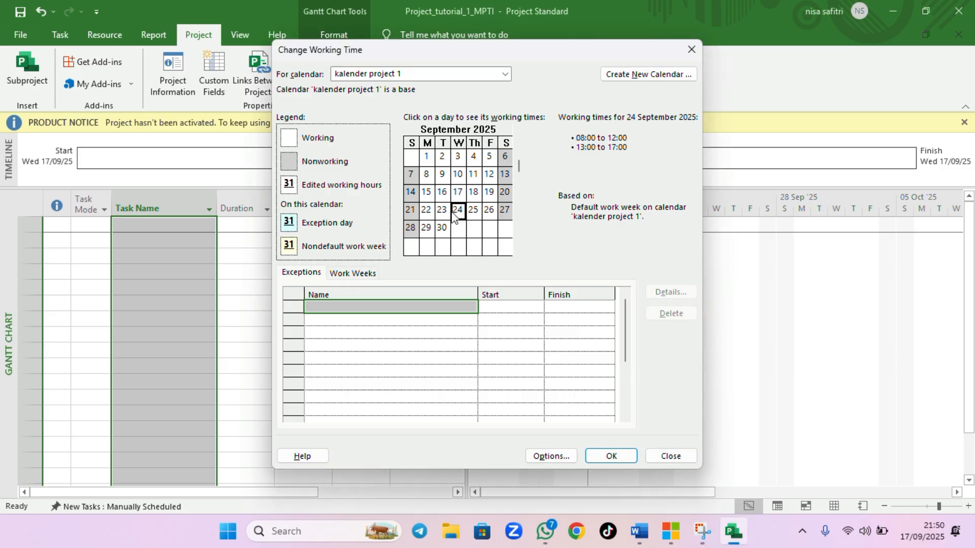
pyautogui.click(442, 213)
pyautogui.click(458, 213)
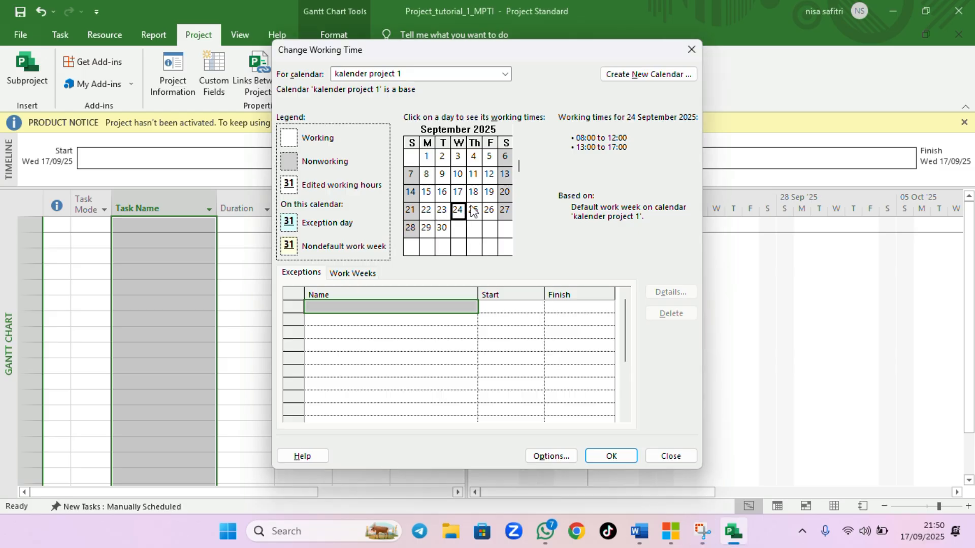
pyautogui.click(425, 192)
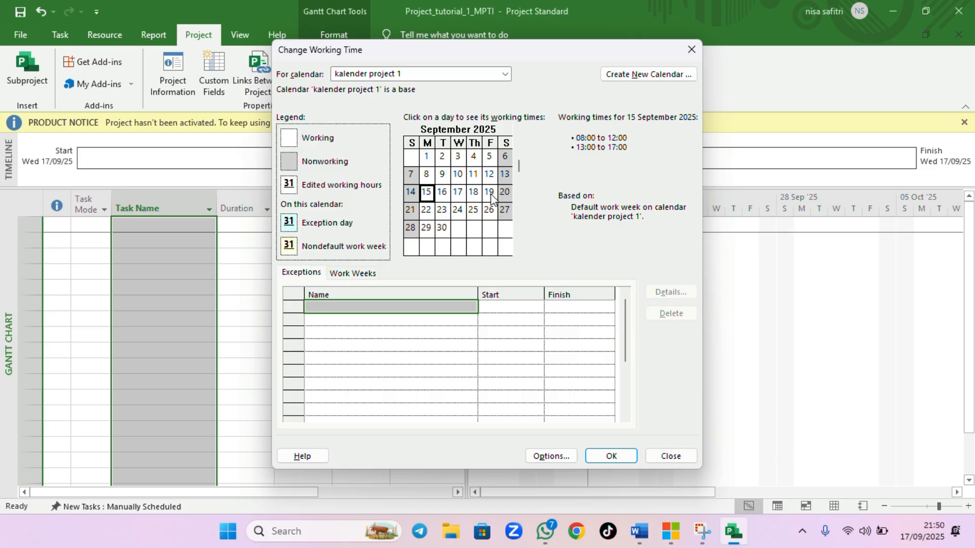
pyautogui.click(489, 192)
pyautogui.click(410, 20)
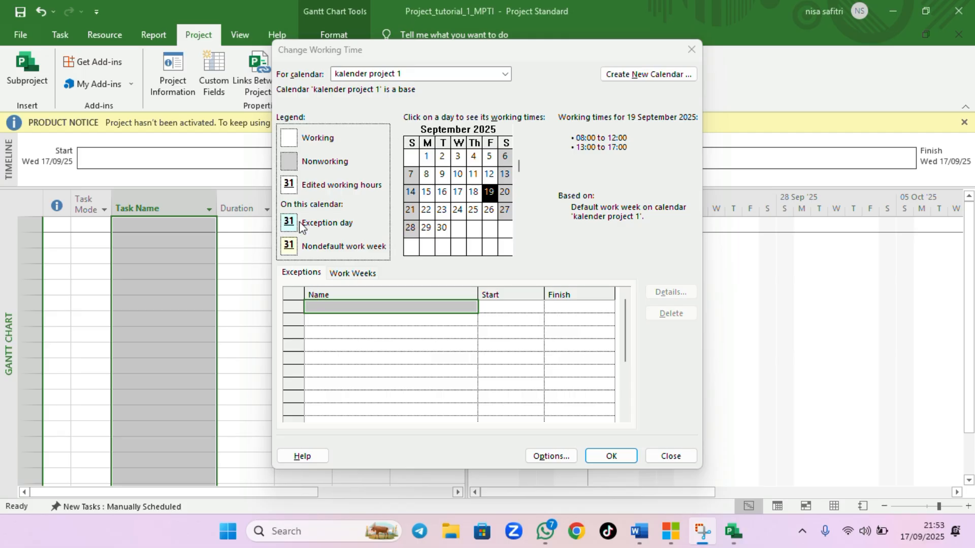
pyautogui.click(486, 191)
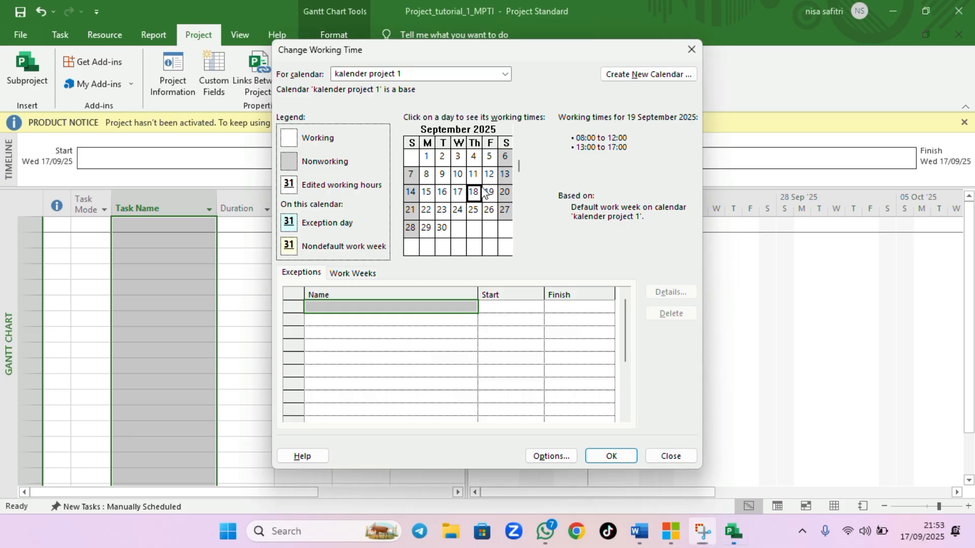
pyautogui.click(489, 195)
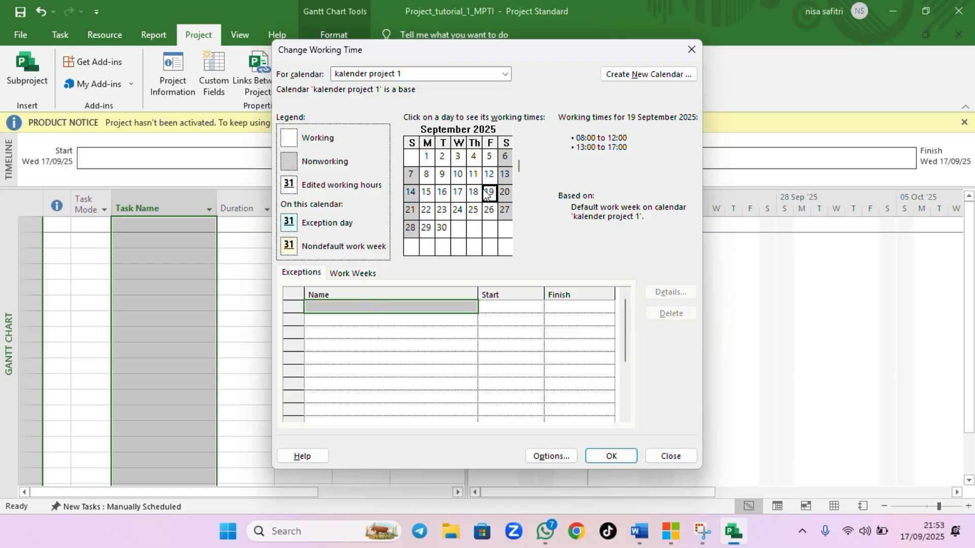
# Add a calendar exception named Libur Bersama Project 1 for 19/09/2025 and apply the working-time changes
pyautogui.click(350, 309)
pyautogui.write('Libur')
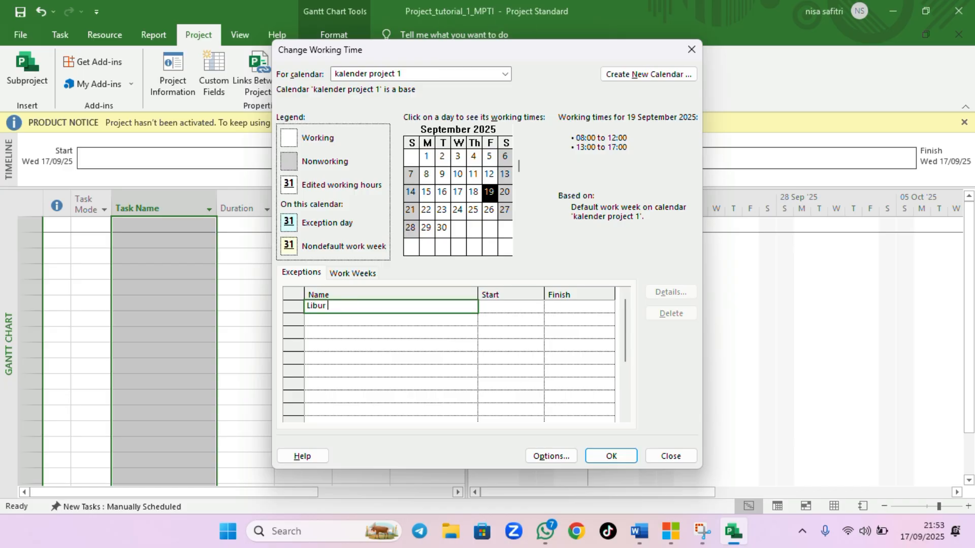
pyautogui.press('capslock')
pyautogui.write('B')
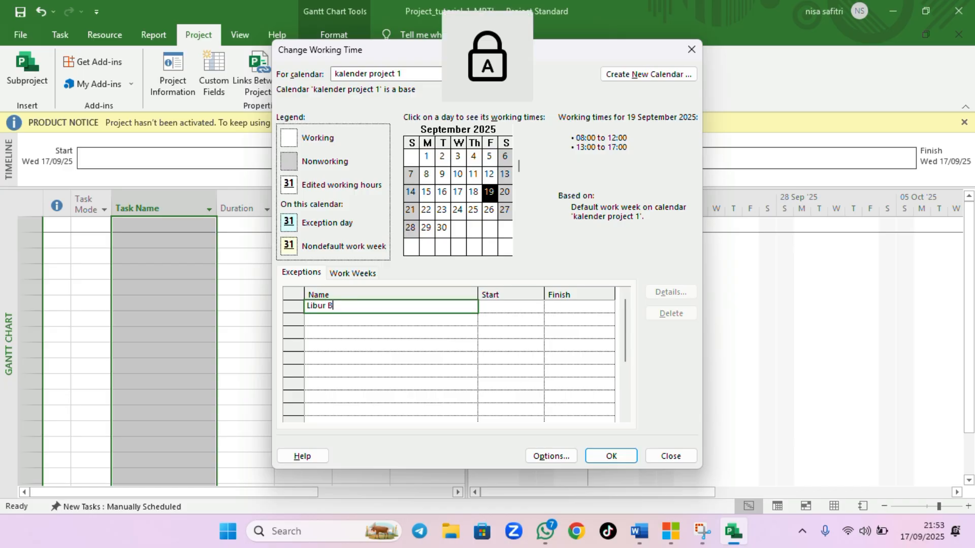
pyautogui.press('capslock')
pyautogui.write('ersama p')
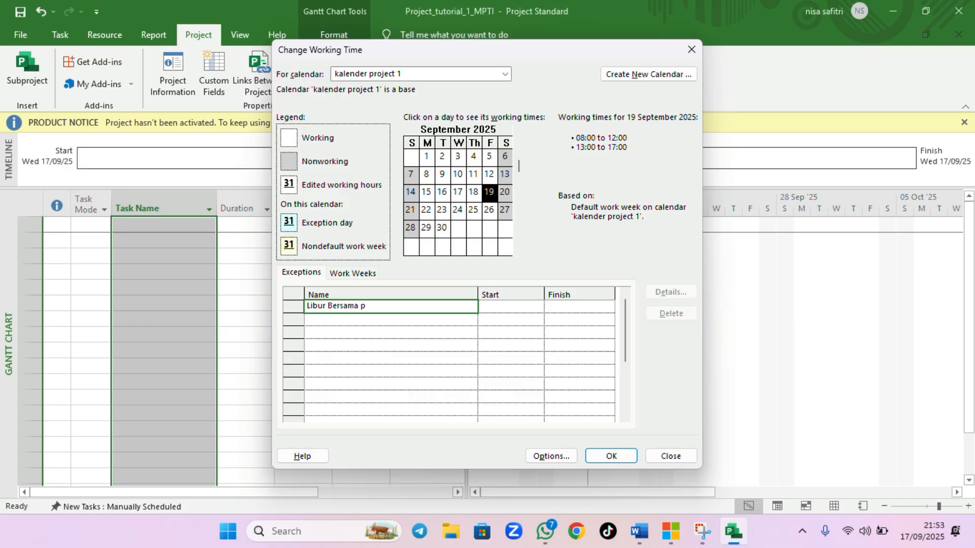
pyautogui.press('capslock')
pyautogui.write('P')
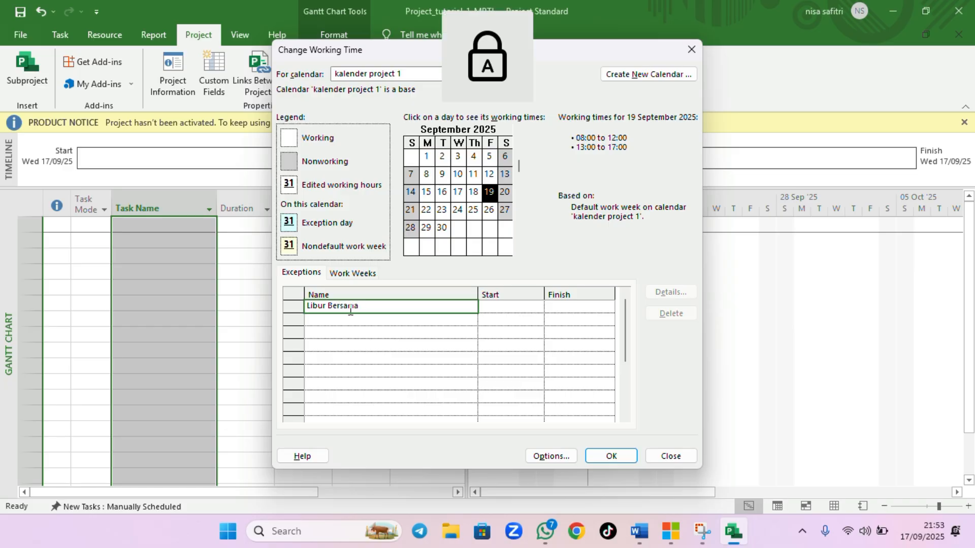
pyautogui.press('capslock')
pyautogui.write('rojev')
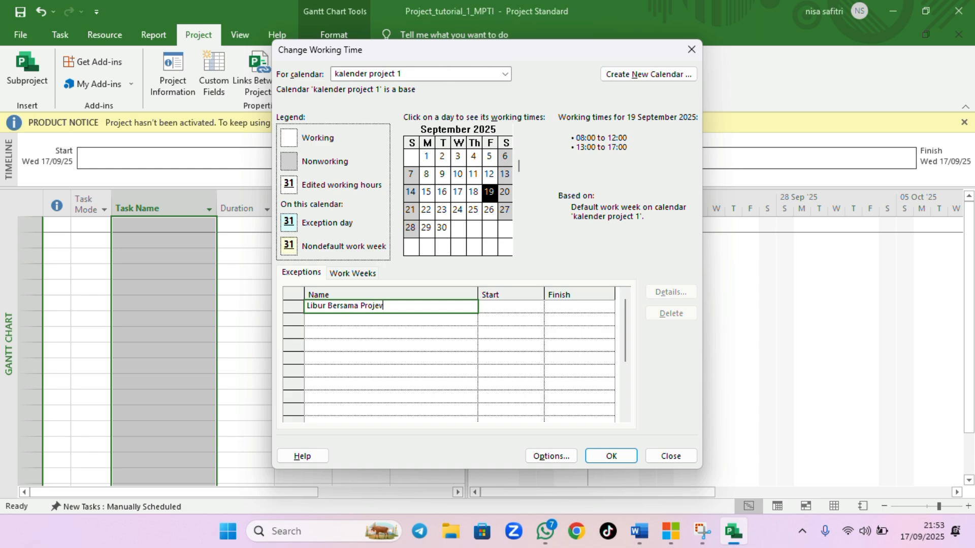
pyautogui.press('BackSpace')
pyautogui.write('ct 1')
pyautogui.press('capslock')
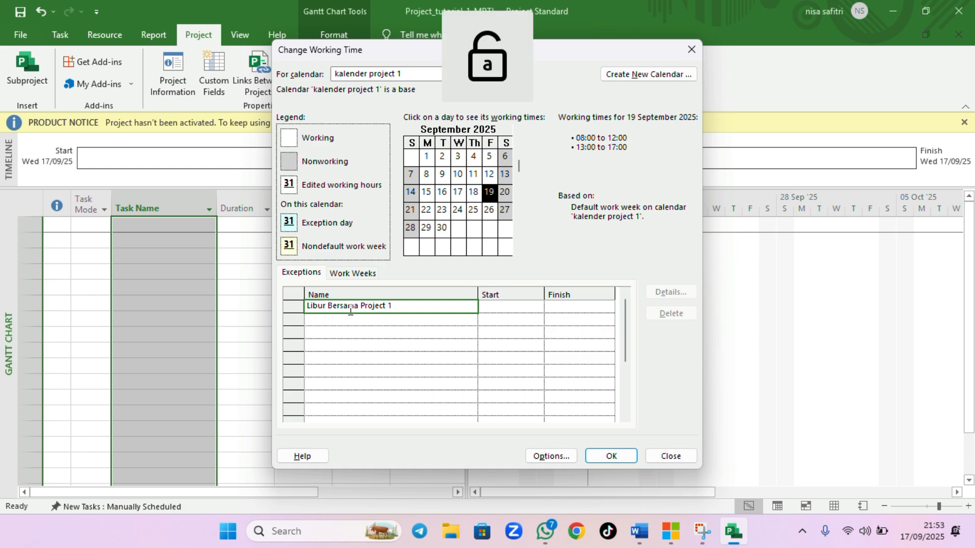
pyautogui.click(419, 21)
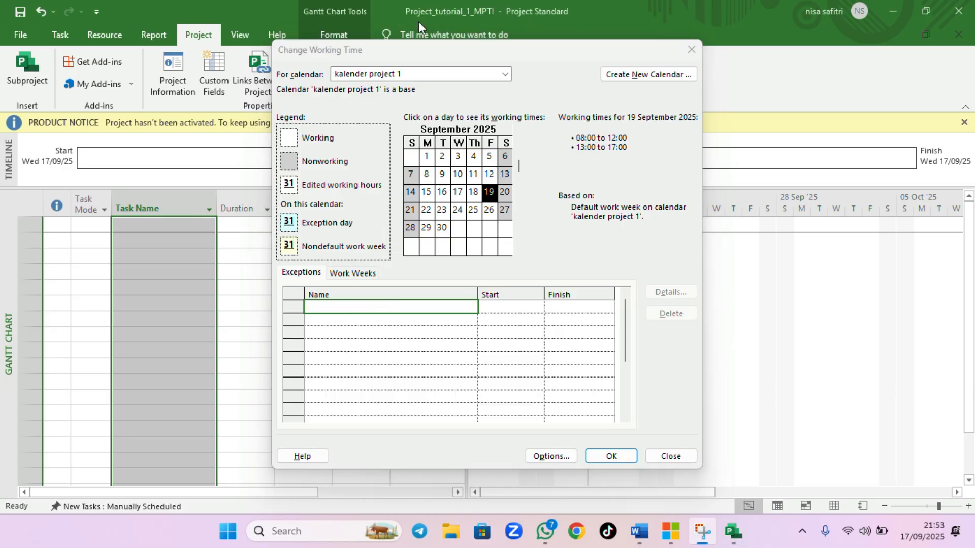
pyautogui.click(404, 311)
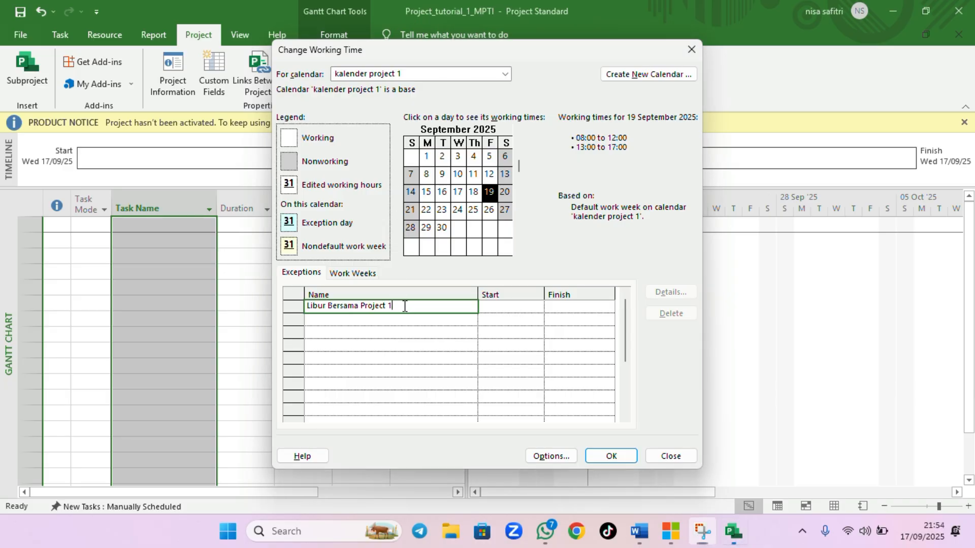
pyautogui.click(501, 308)
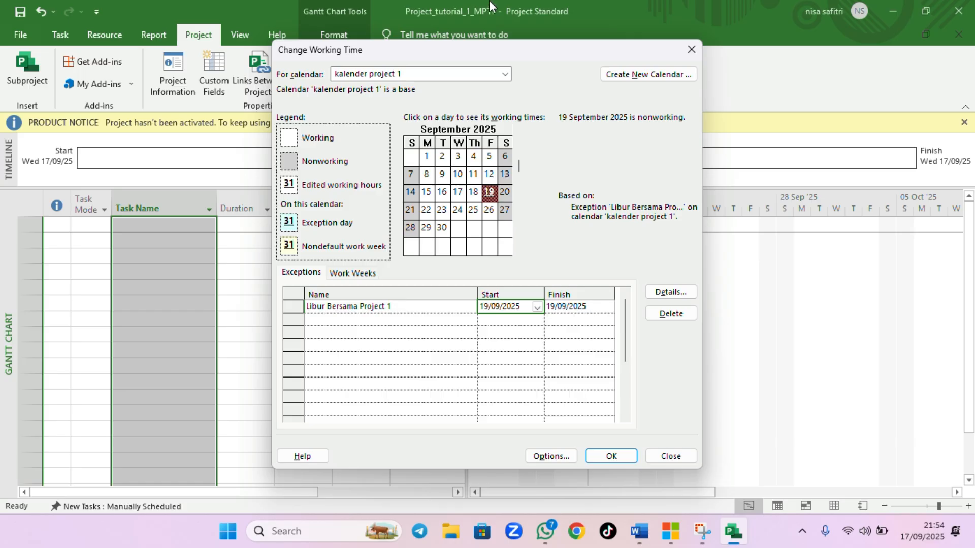
pyautogui.click(419, 18)
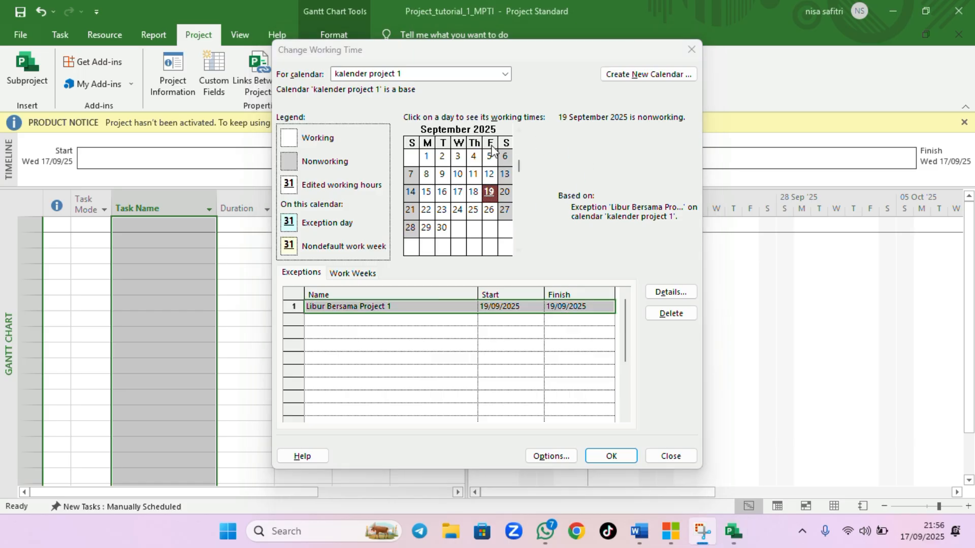
pyautogui.click(474, 158)
pyautogui.click(458, 192)
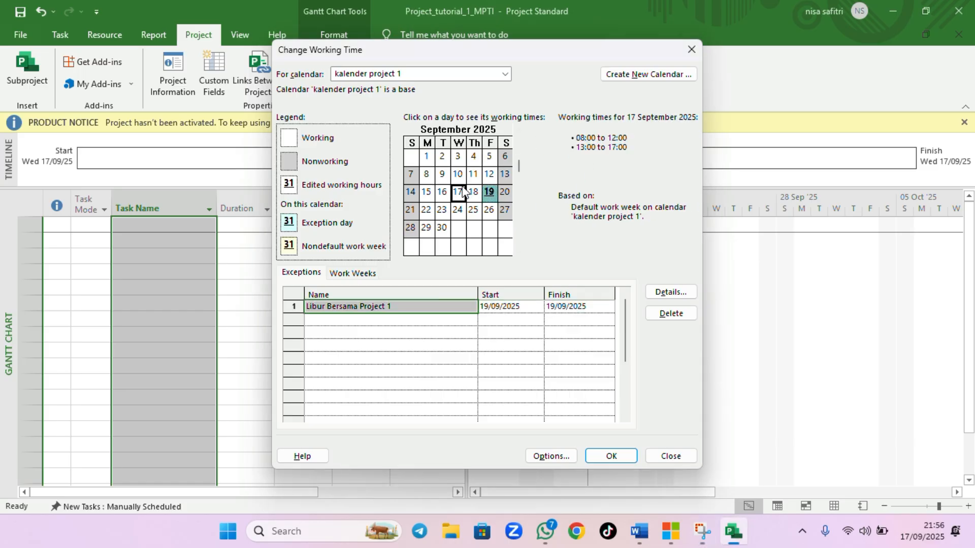
pyautogui.click(612, 456)
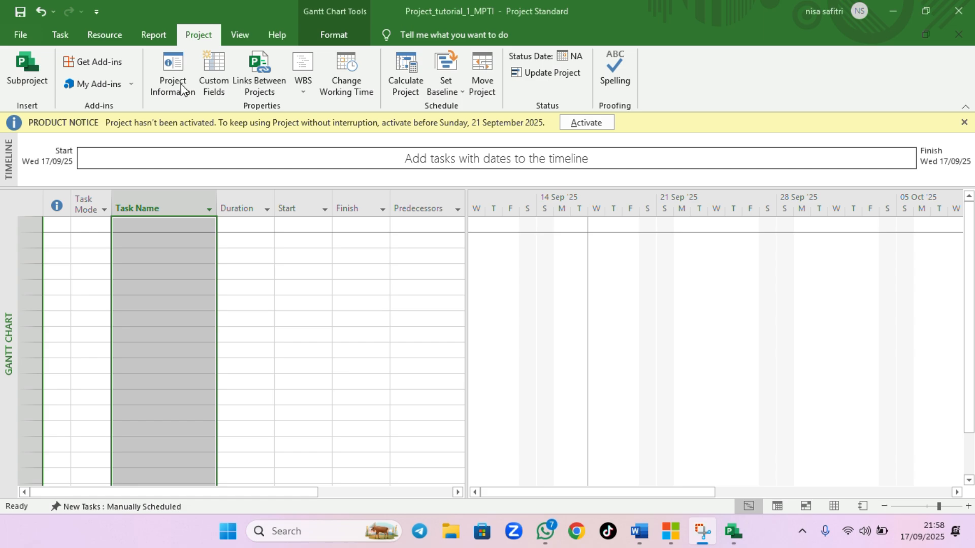
# Assign the kalender project 1 calendar to the project in Project Information and confirm
pyautogui.click(173, 83)
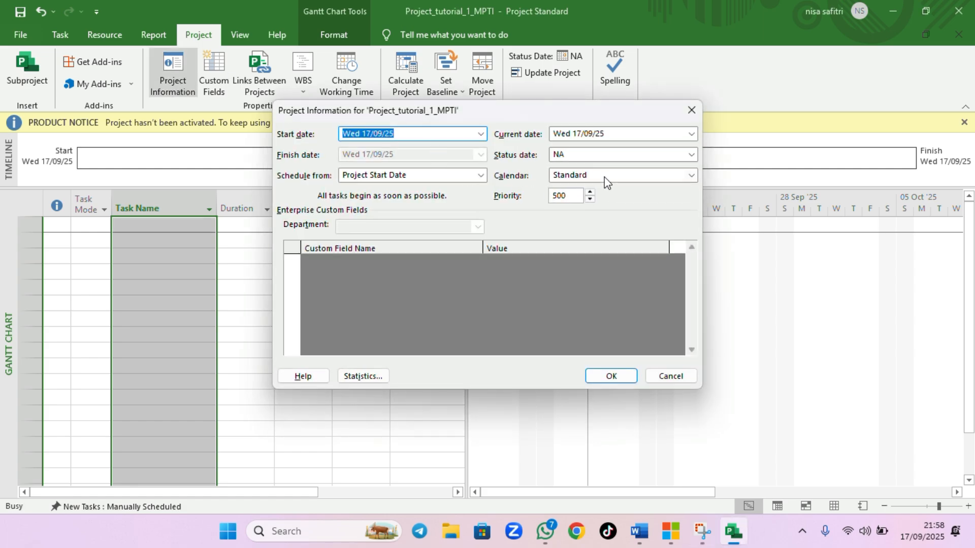
pyautogui.click(636, 175)
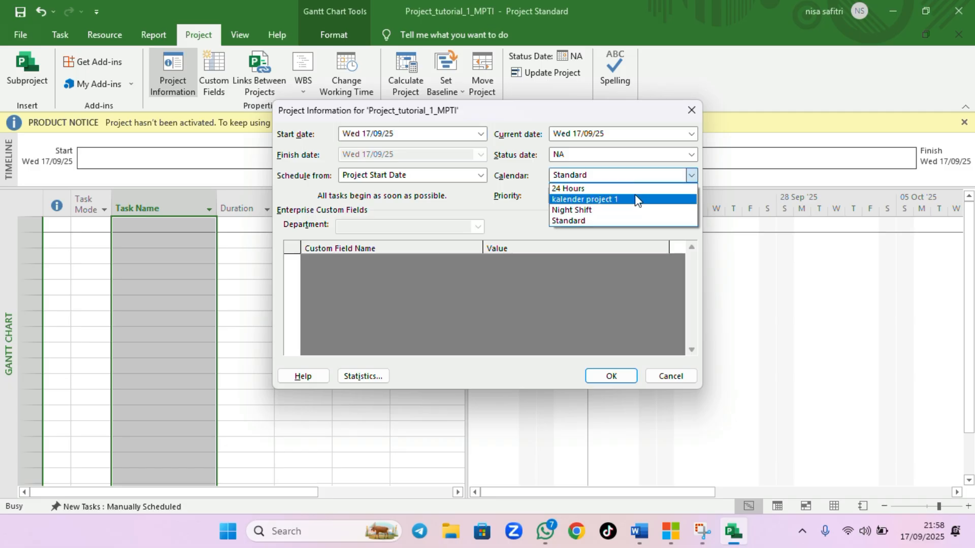
pyautogui.click(638, 198)
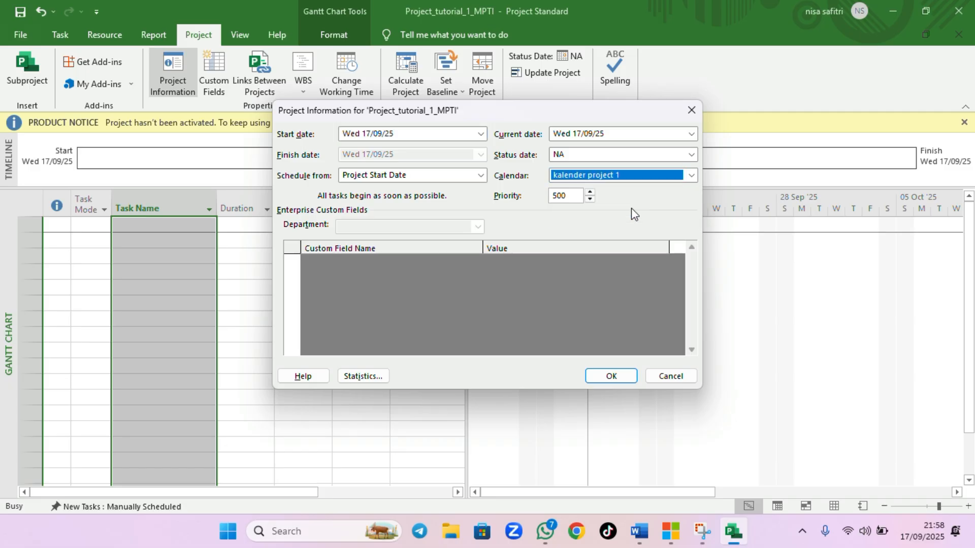
pyautogui.click(606, 375)
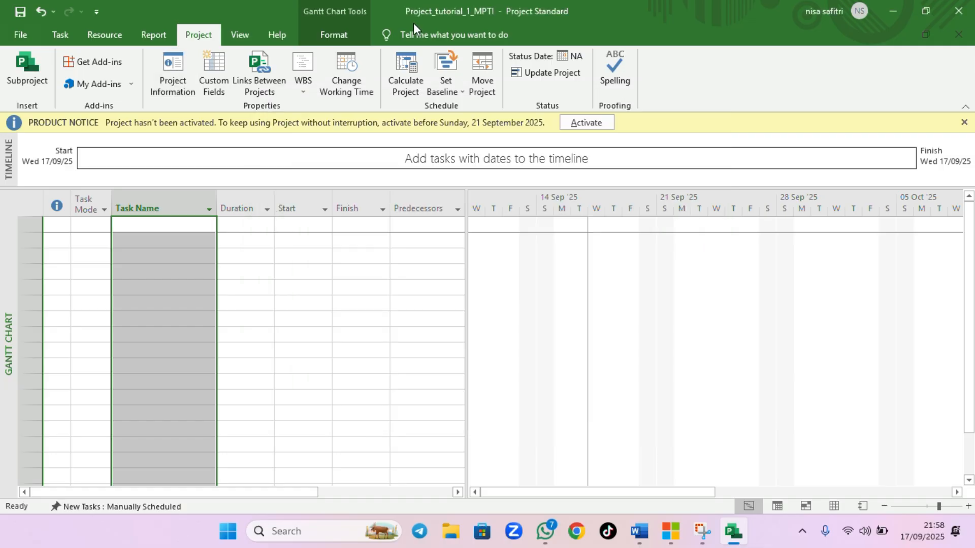
# Enter phase 1 as the first task name in the Gantt Chart table
pyautogui.click(413, 23)
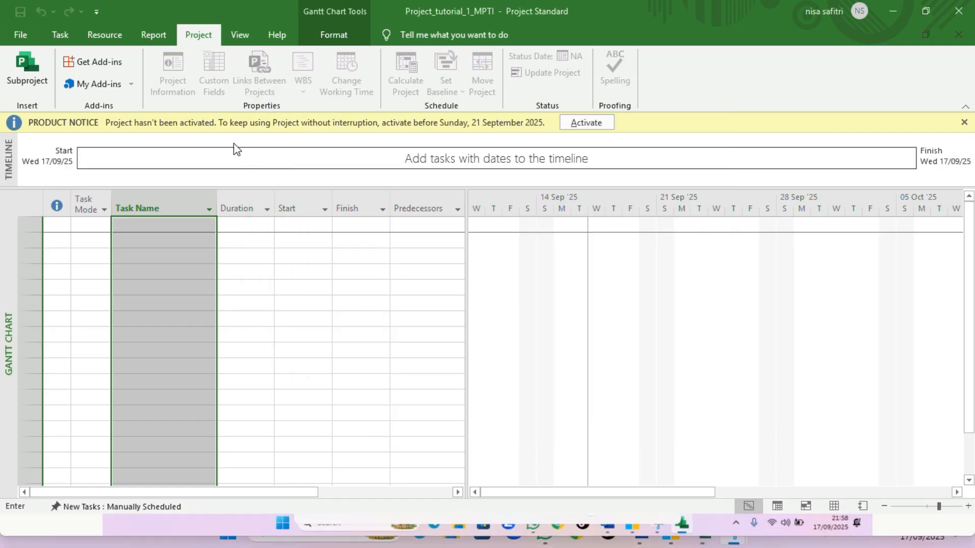
pyautogui.click(167, 226)
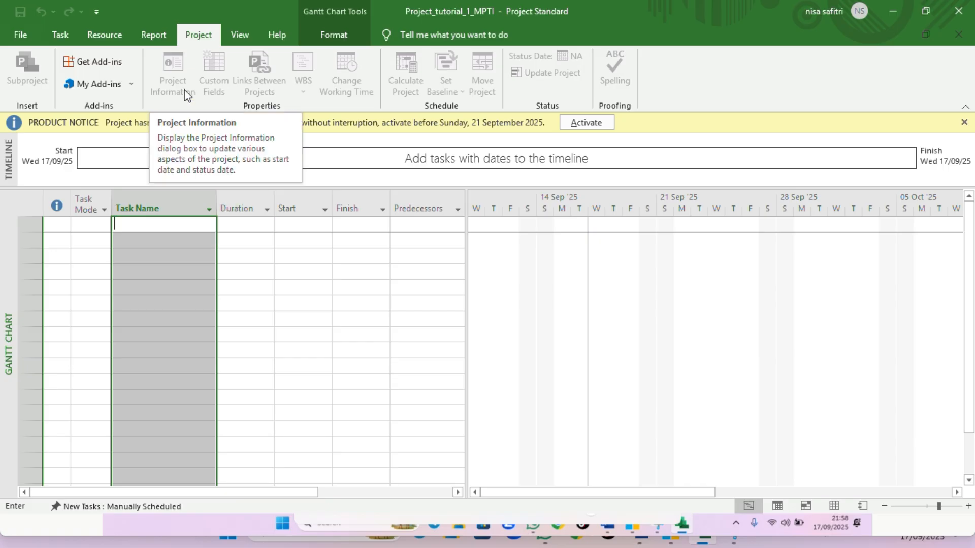
pyautogui.click(58, 33)
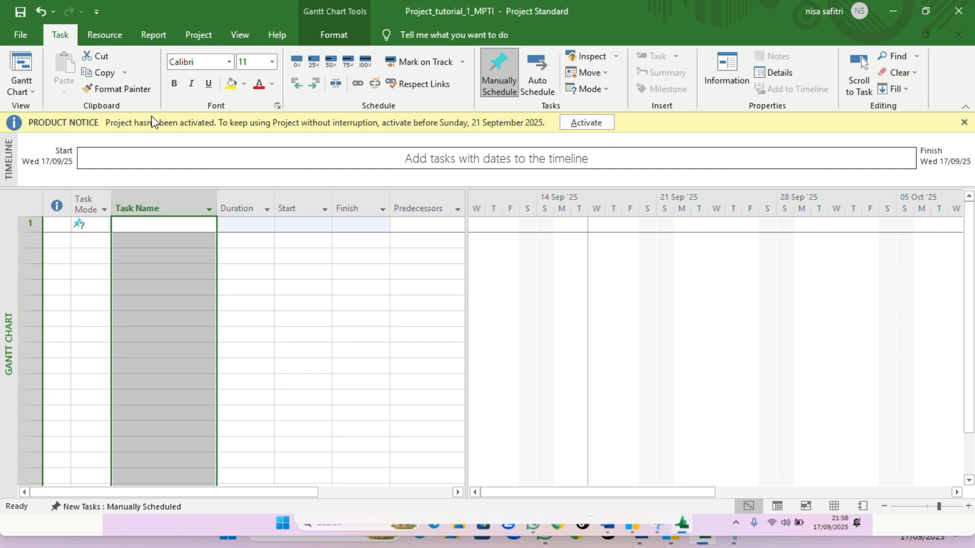
pyautogui.click(161, 224)
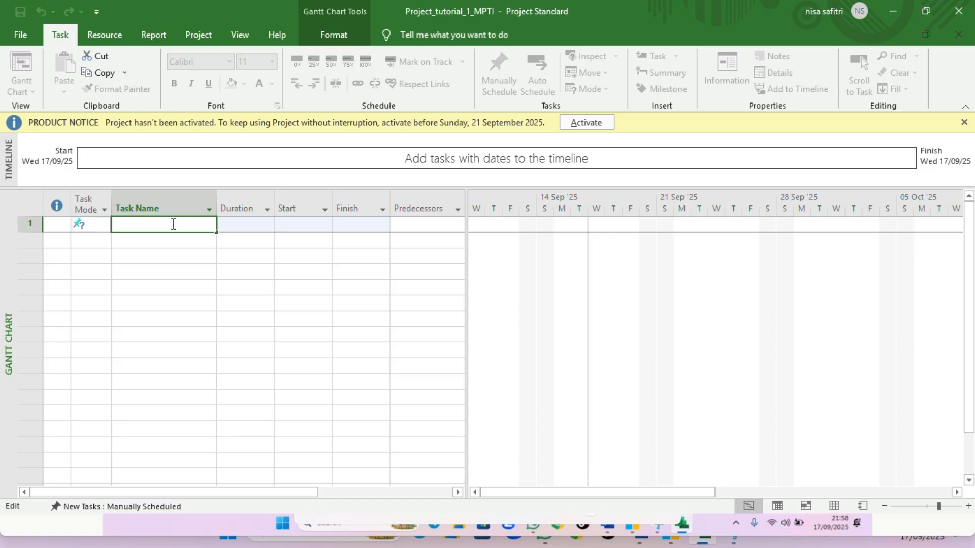
pyautogui.write('pahase')
pyautogui.click(124, 227)
pyautogui.press('BackSpace')
pyautogui.click(173, 222)
pyautogui.write('1')
pyautogui.press('Return')
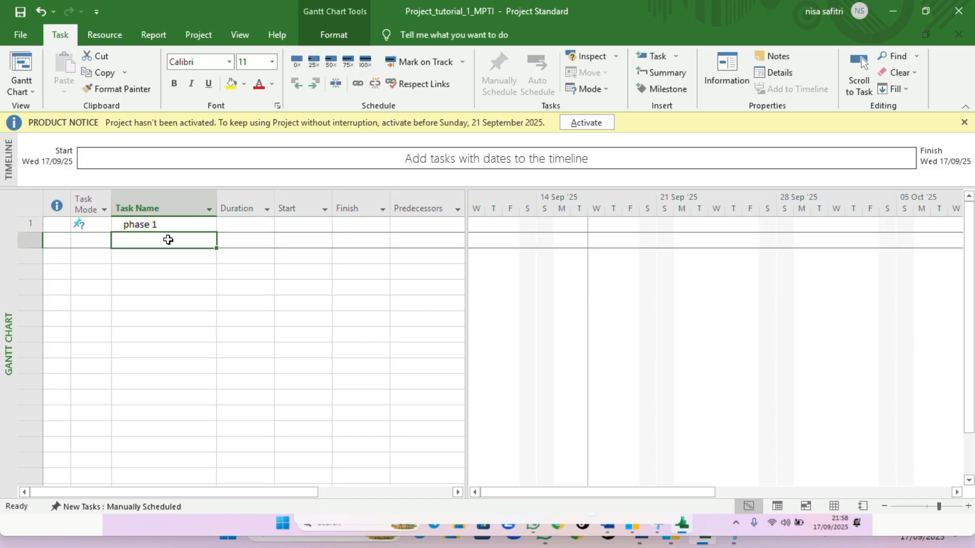
# Enter task1 as the second task name below phase 1
pyautogui.click(168, 240)
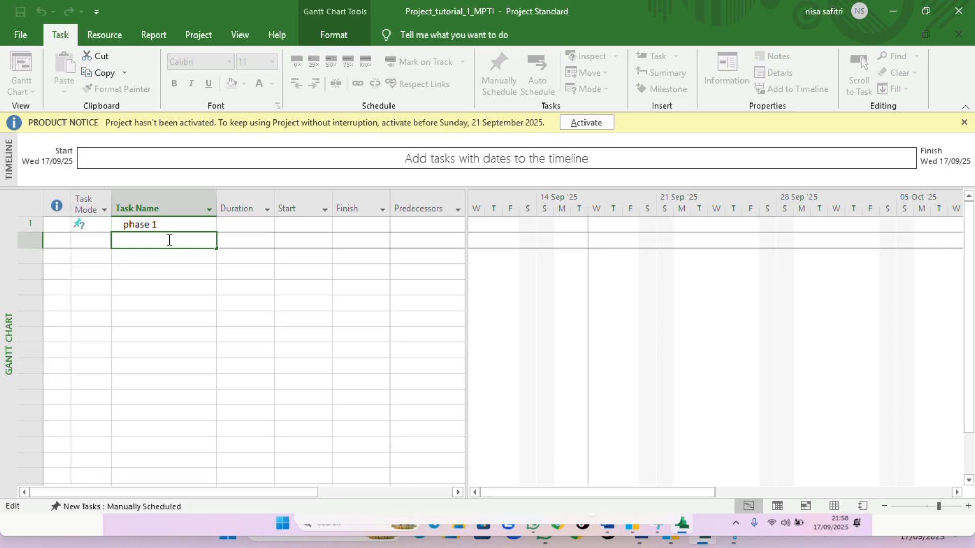
pyautogui.write('t')
pyautogui.press('capslock')
pyautogui.press('BackSpace')
pyautogui.press('capslock')
pyautogui.write('task1')
pyautogui.press('Return')
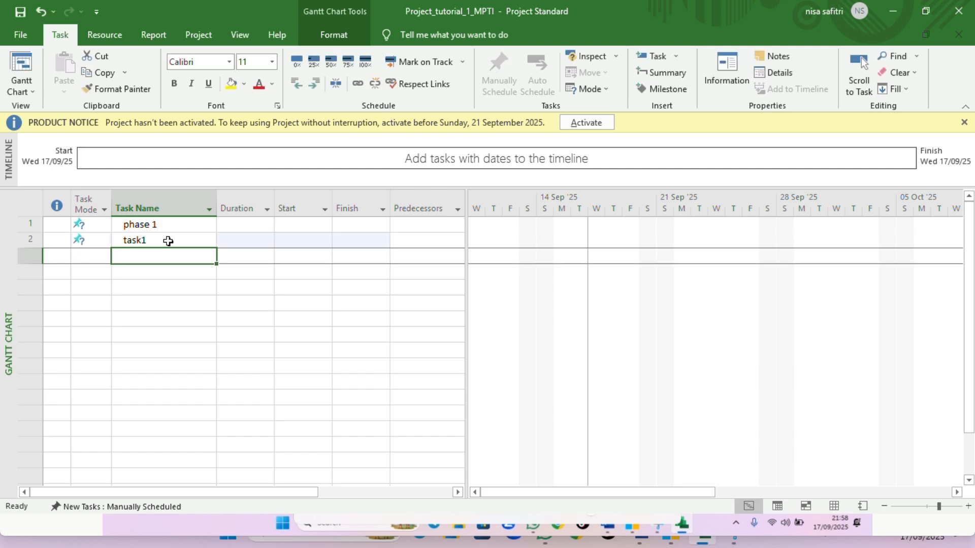
# Add task2 and task3 as the next task names
pyautogui.write('tas')
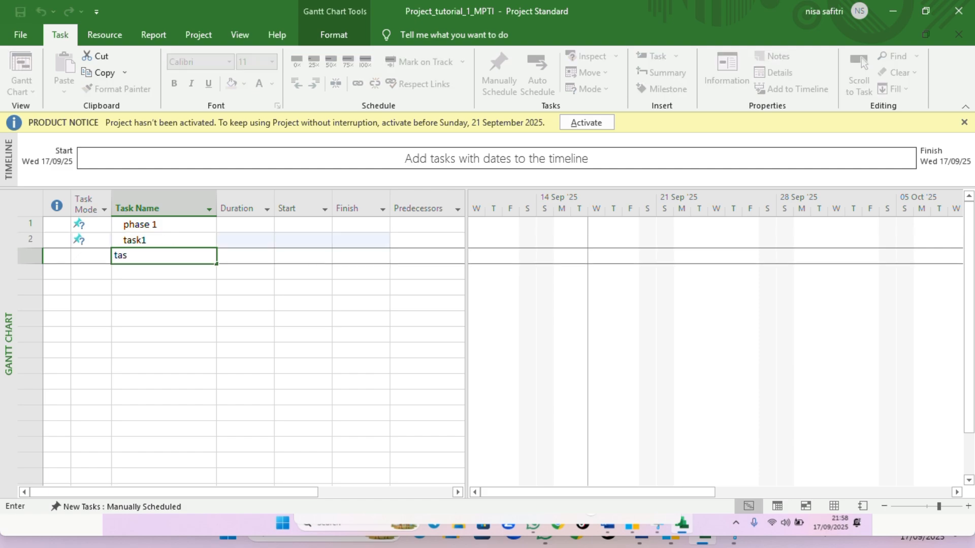
pyautogui.write('k2')
pyautogui.press('Return')
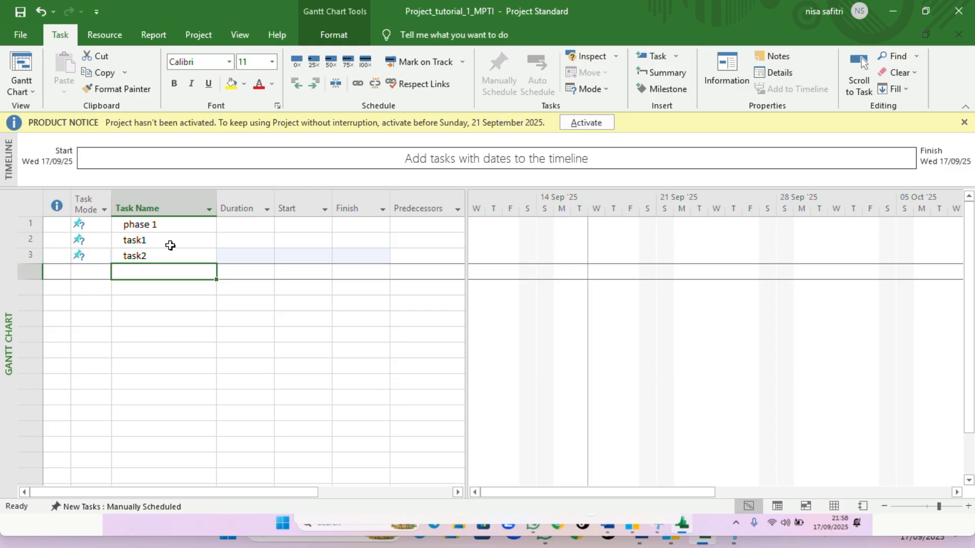
pyautogui.write('task3')
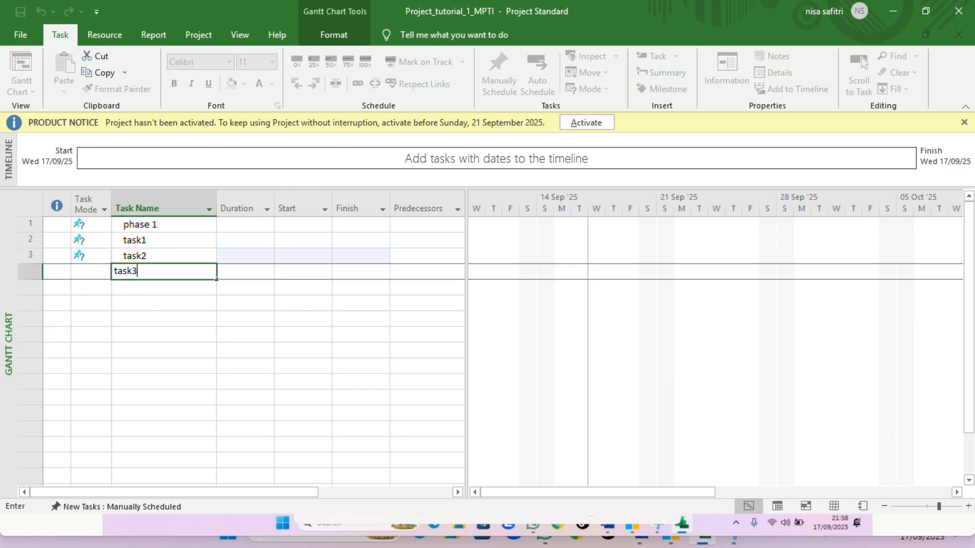
pyautogui.press('Return')
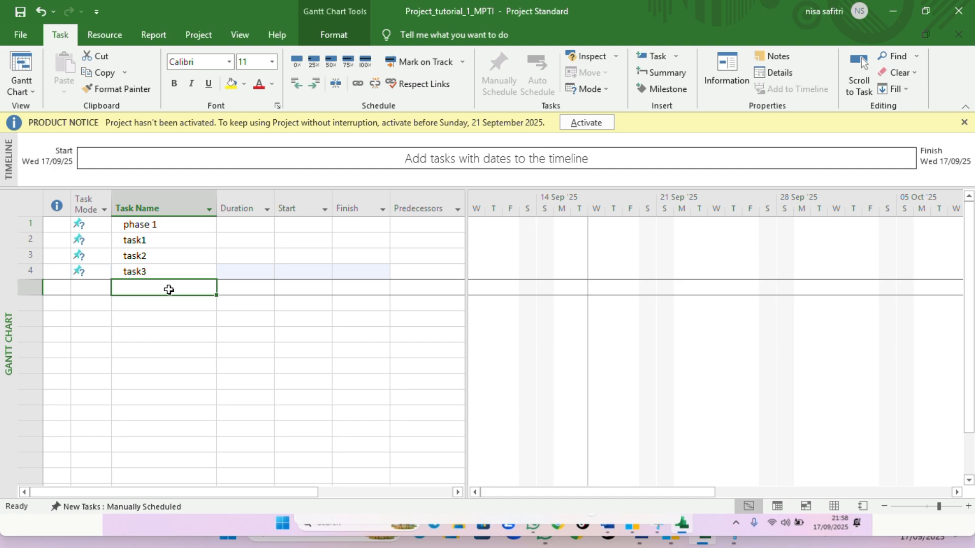
# Enter phase 2 followed by task1, task2 and task3 as new task rows
pyautogui.write('phase')
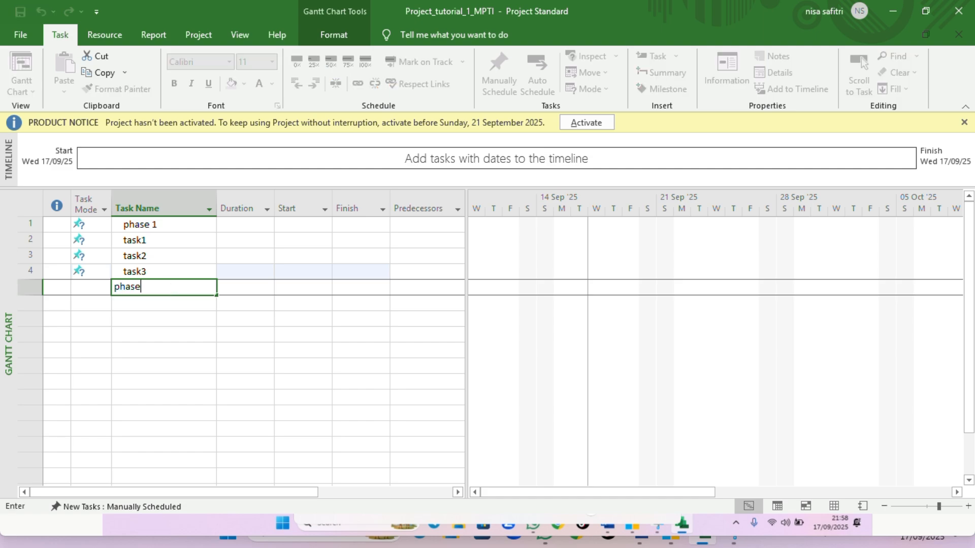
pyautogui.write(' 2')
pyautogui.press('Return')
pyautogui.write('ta')
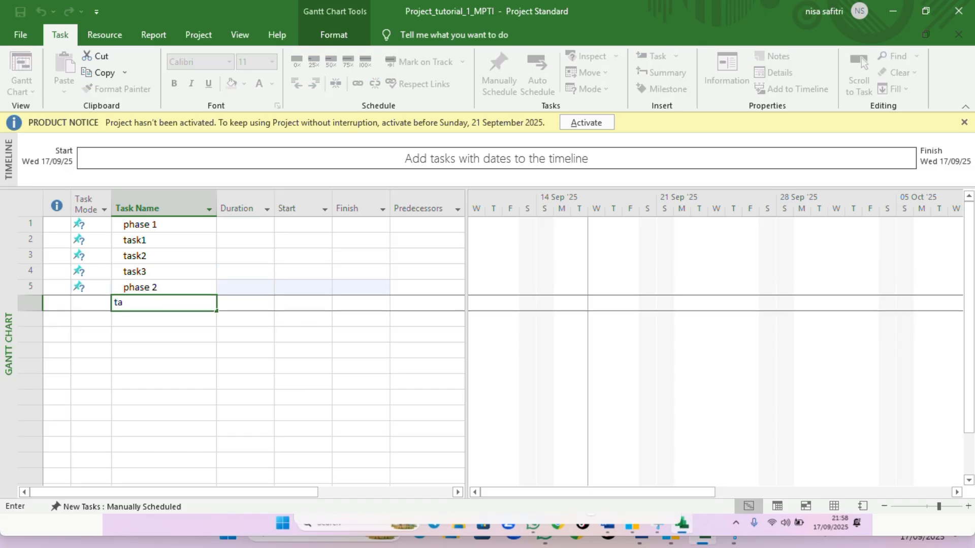
pyautogui.write('sk1')
pyautogui.press('Return')
pyautogui.write('ta')
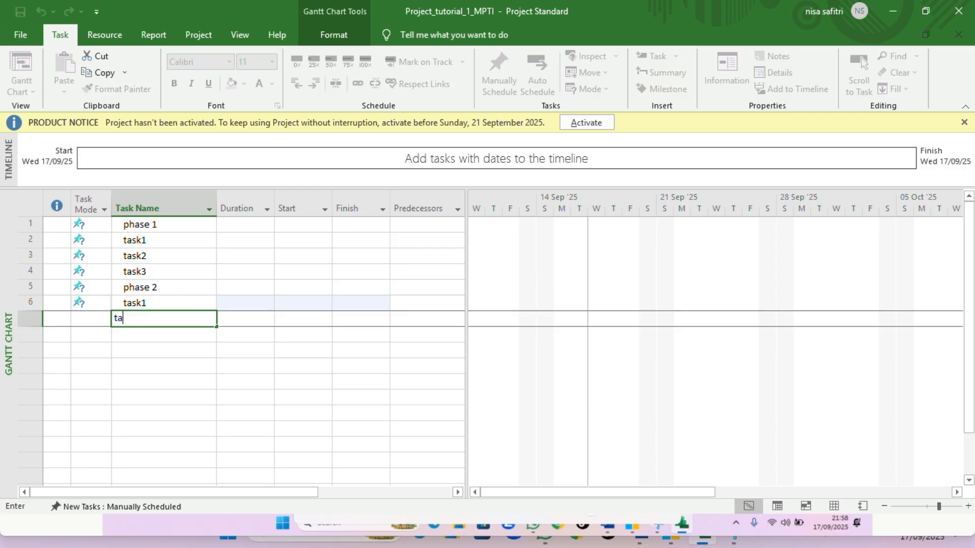
pyautogui.write('sk2')
pyautogui.press('Return')
pyautogui.write('task3')
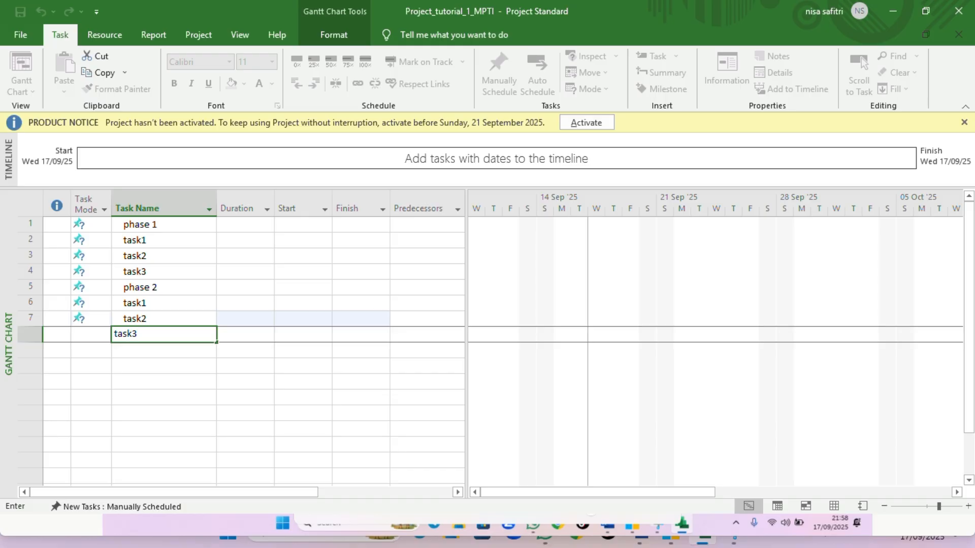
pyautogui.press('Return')
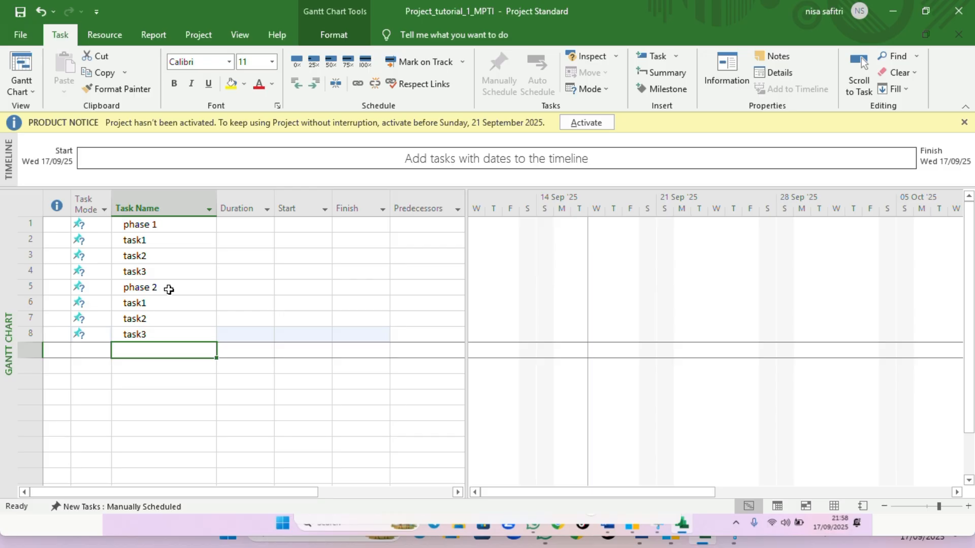
# Enter phase3 followed by task1, task2 and task as new task rows
pyautogui.write('pha')
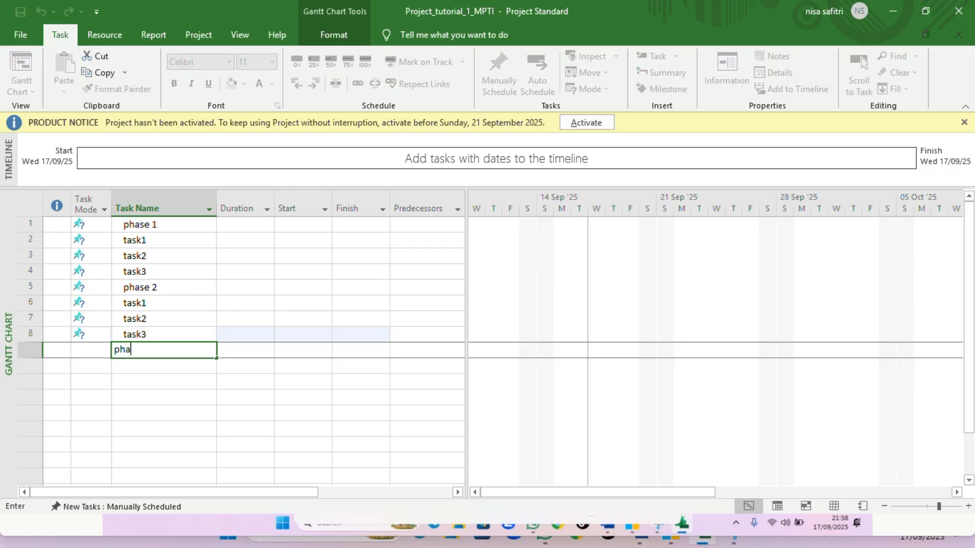
pyautogui.write('se3')
pyautogui.press('Return')
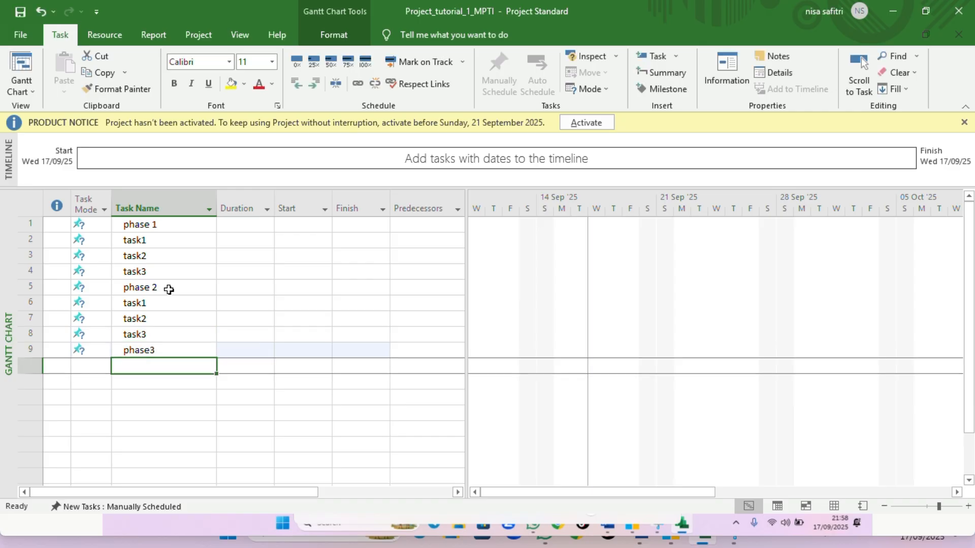
pyautogui.write('task1')
pyautogui.press('Return')
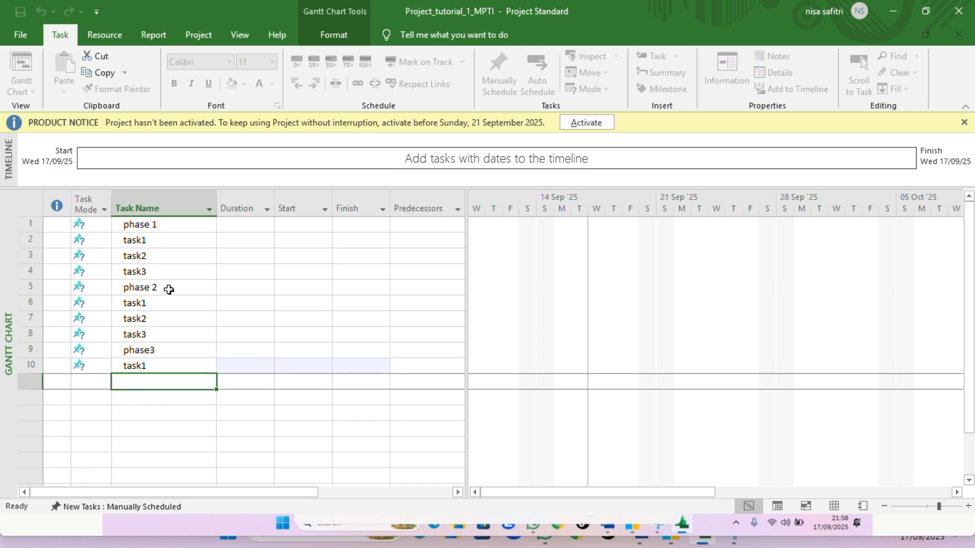
pyautogui.write('tas')
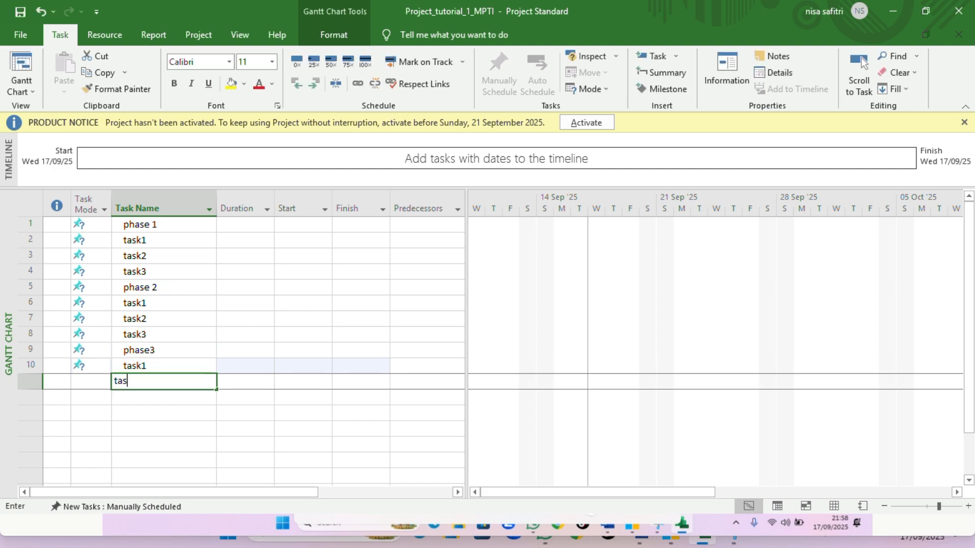
pyautogui.write('k2')
pyautogui.press('Return')
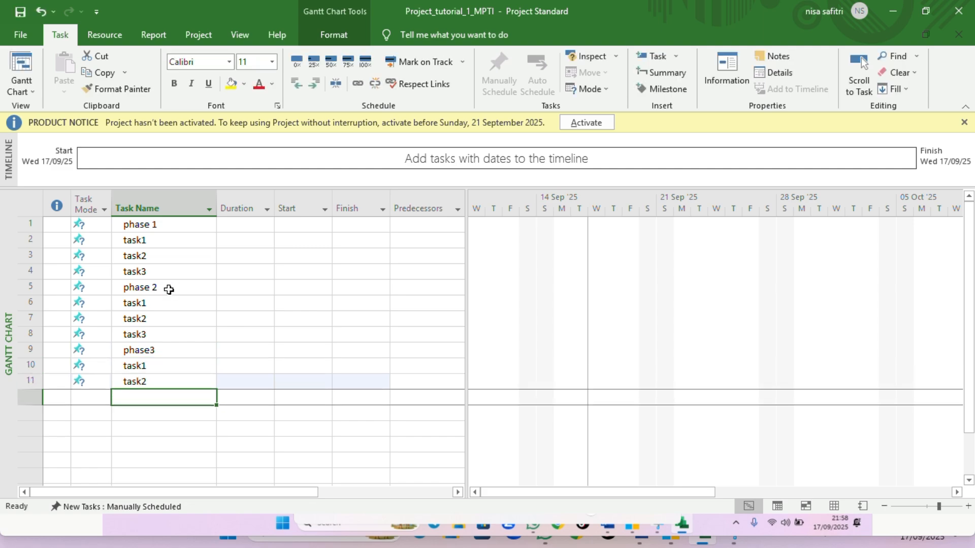
pyautogui.write('task')
pyautogui.press('Return')
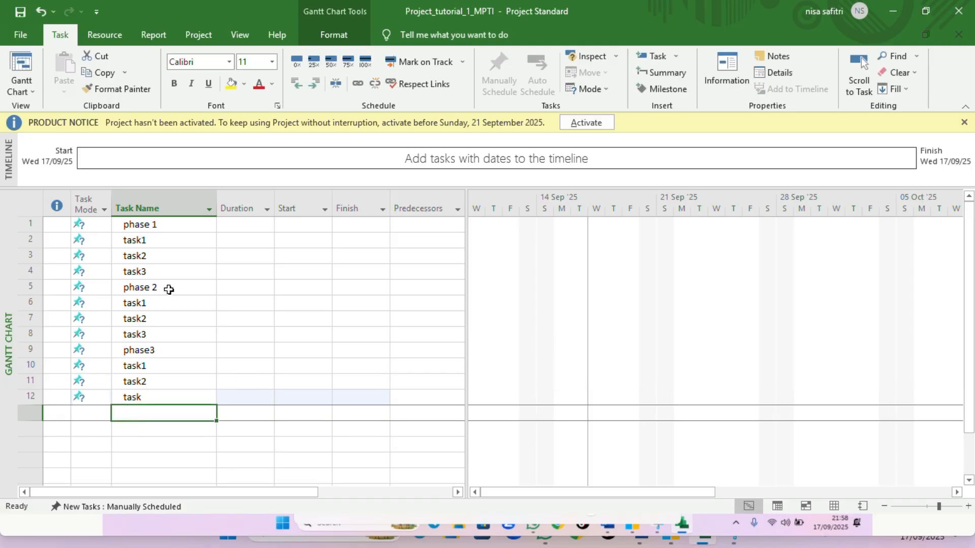
pyautogui.click(188, 224)
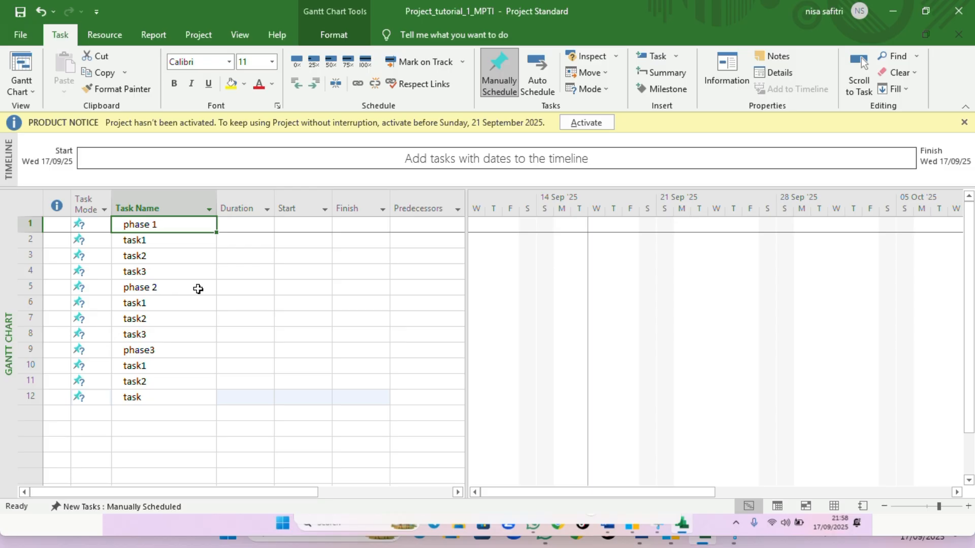
pyautogui.click(186, 242)
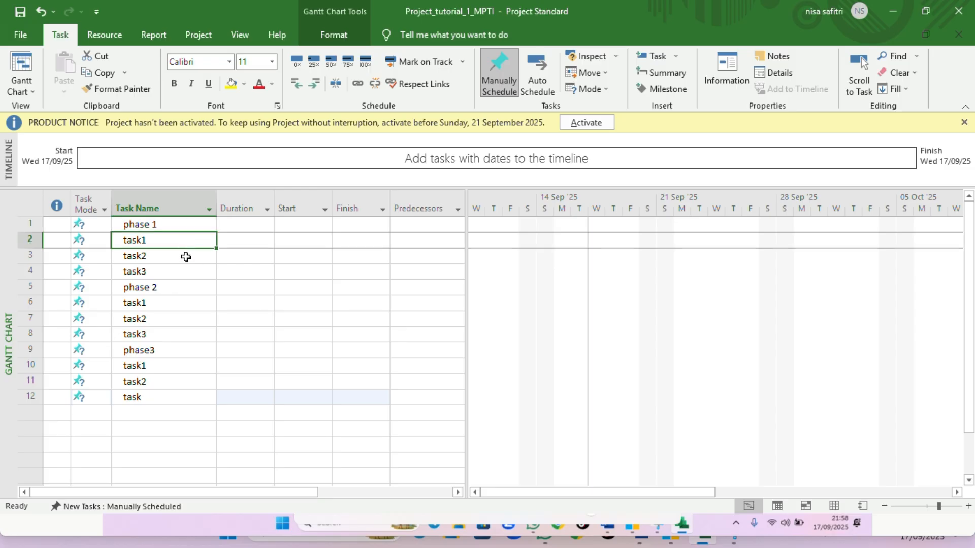
pyautogui.click(189, 293)
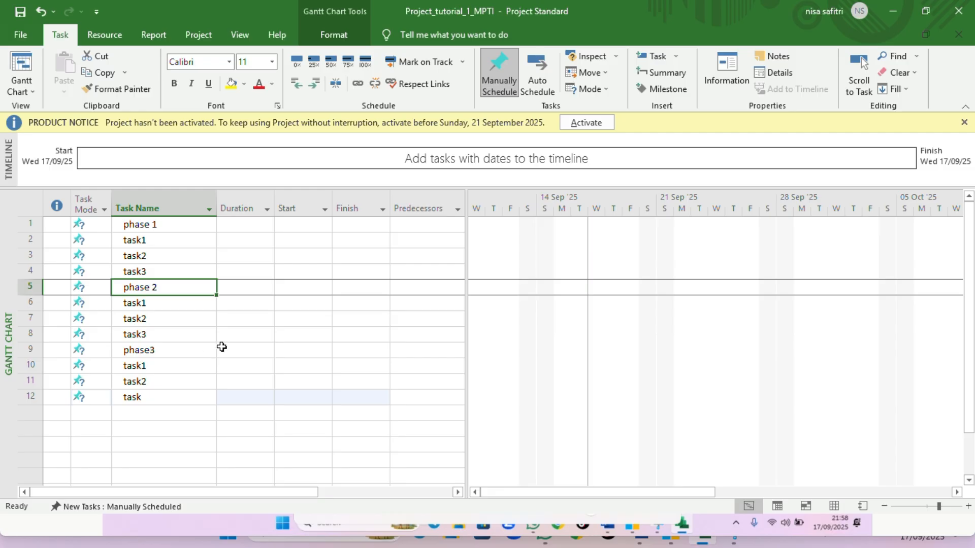
pyautogui.click(196, 252)
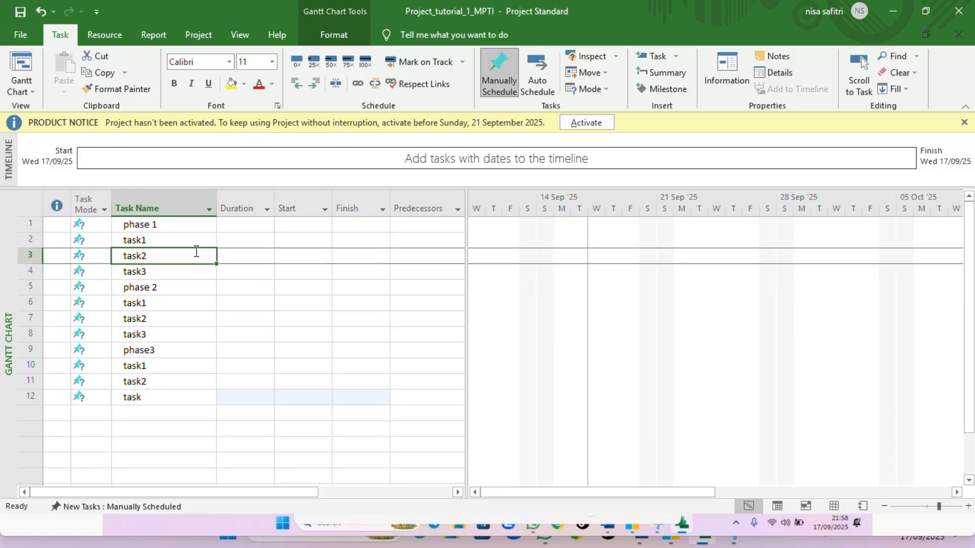
pyautogui.click(192, 242)
pyautogui.click(188, 228)
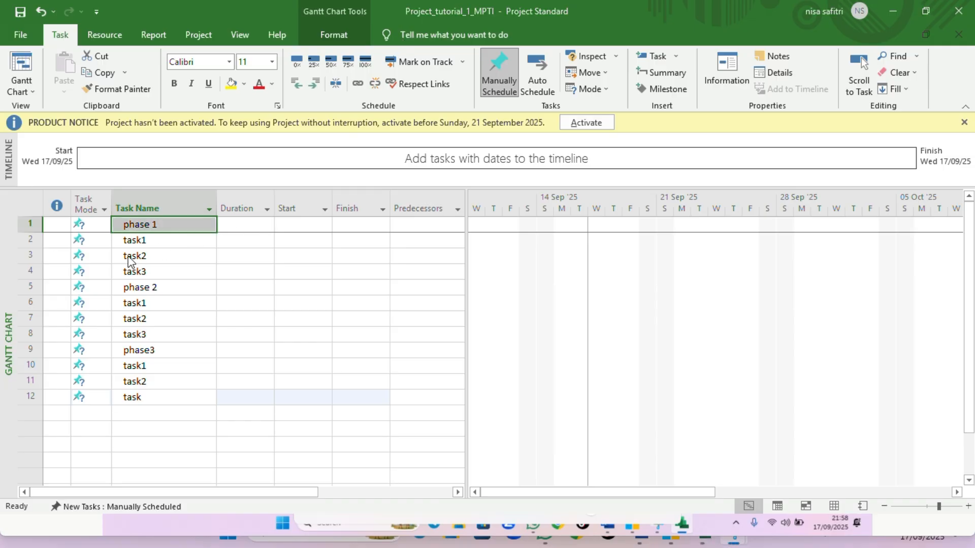
pyautogui.click(152, 242)
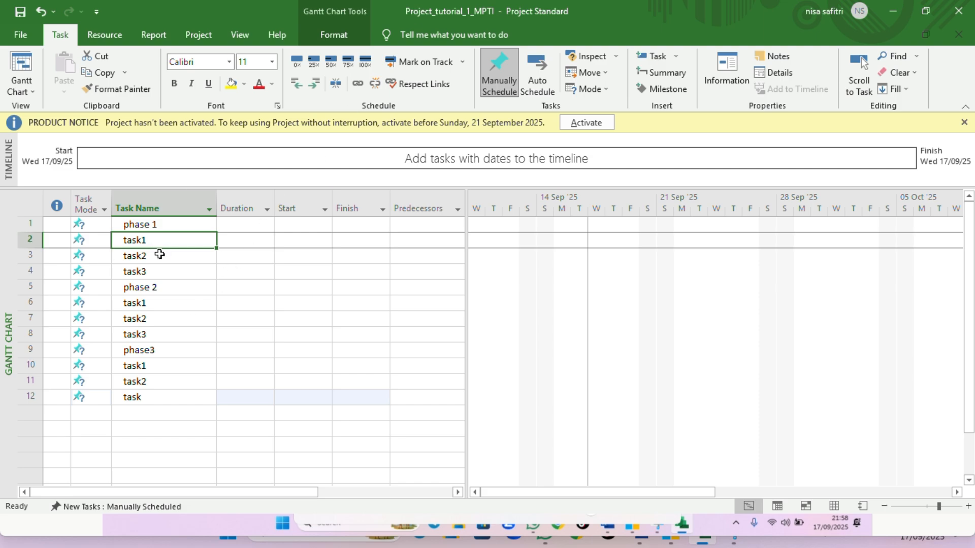
pyautogui.click(168, 273)
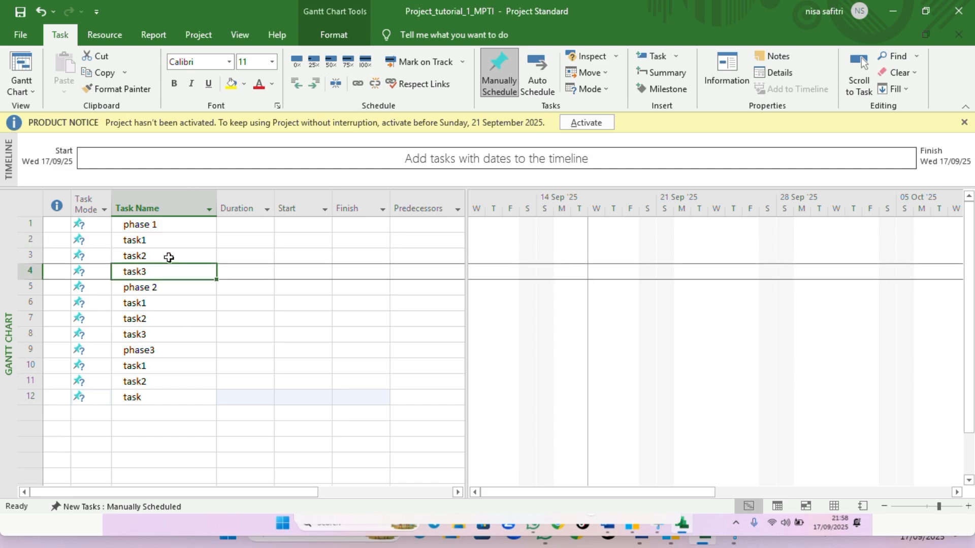
pyautogui.click(176, 252)
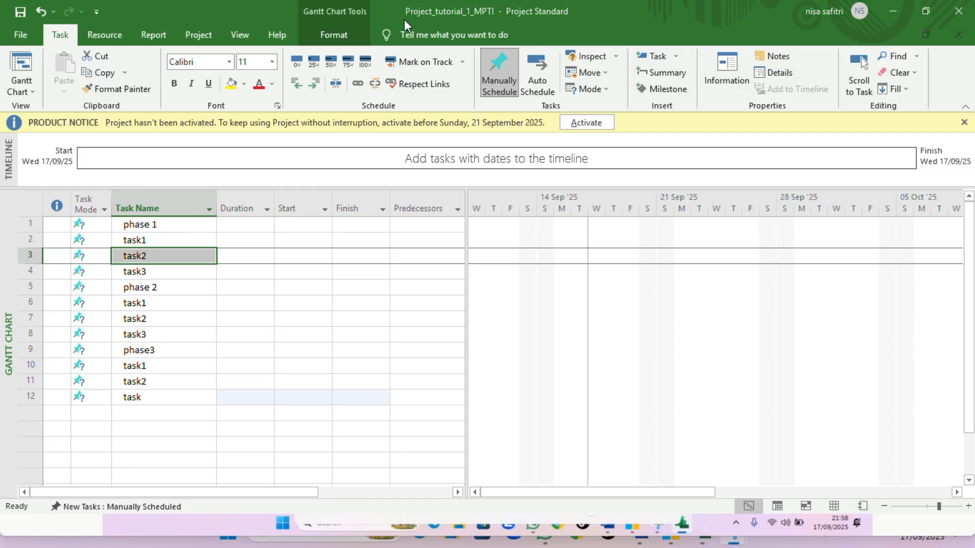
pyautogui.click(148, 242)
# Indent task1, task2 and task3 under phase 1 to make them its subtasks
pyautogui.click(151, 242)
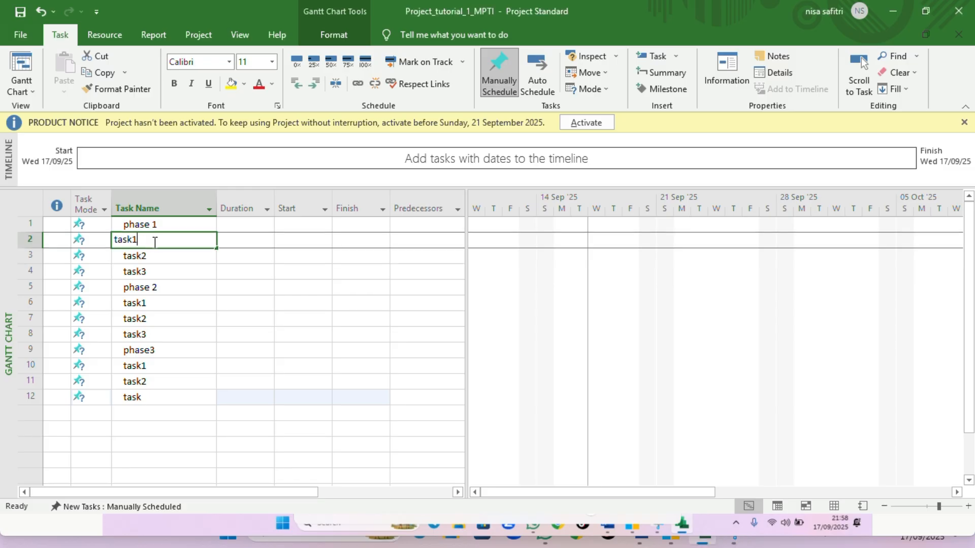
pyautogui.click(163, 265)
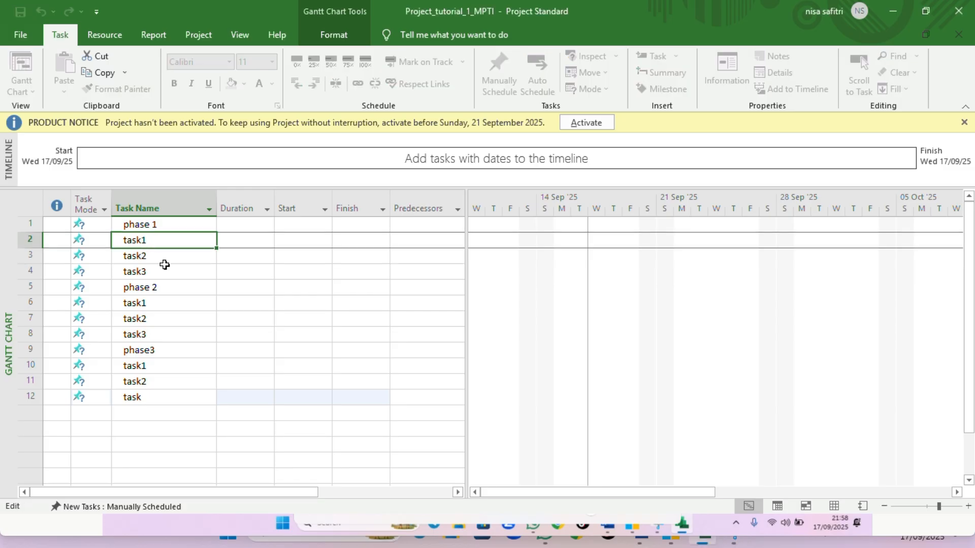
pyautogui.moveTo(153, 239); pyautogui.dragTo(150, 272)
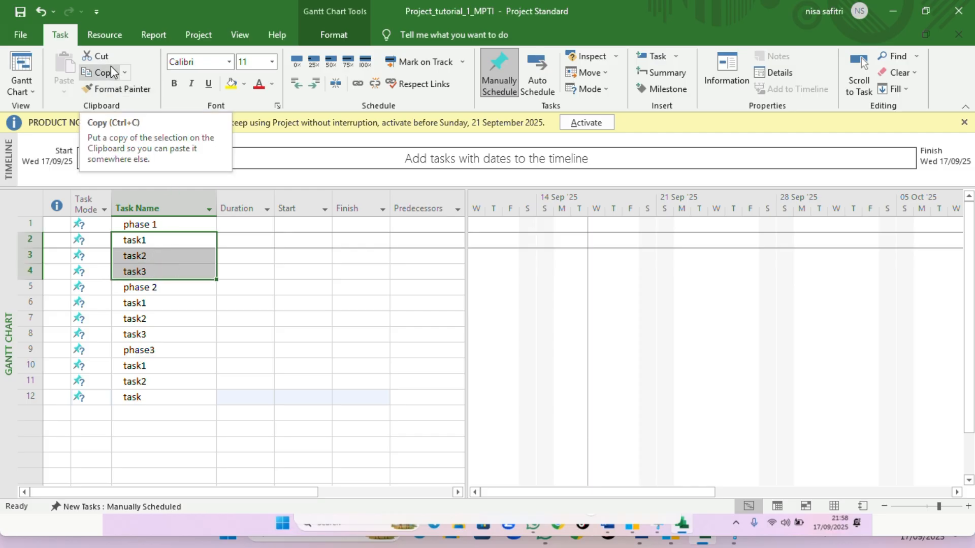
pyautogui.click(316, 84)
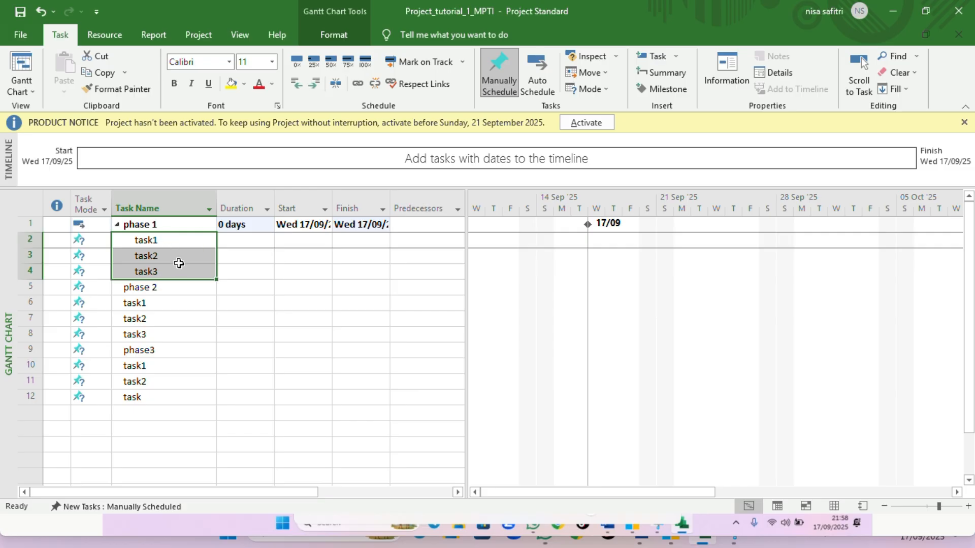
pyautogui.click(174, 239)
pyautogui.press('F2')
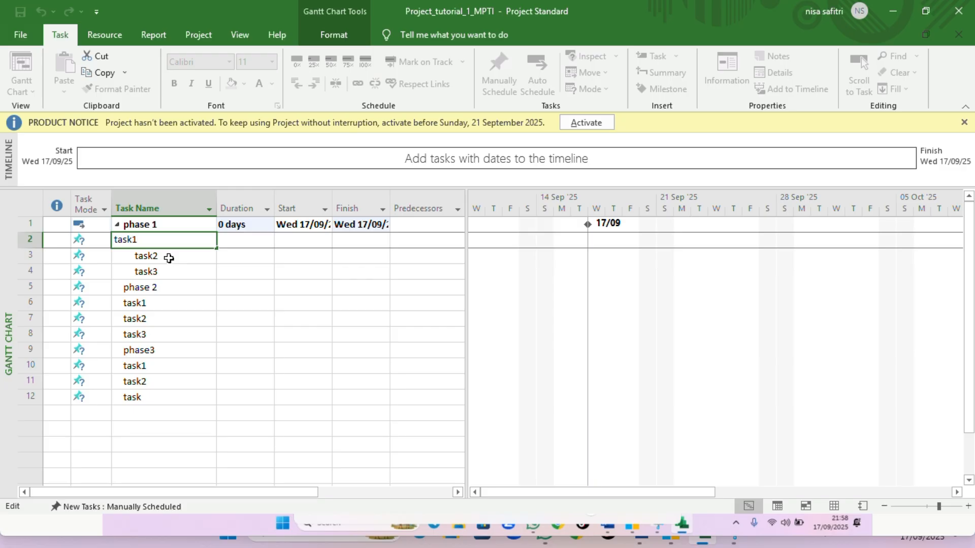
pyautogui.click(169, 258)
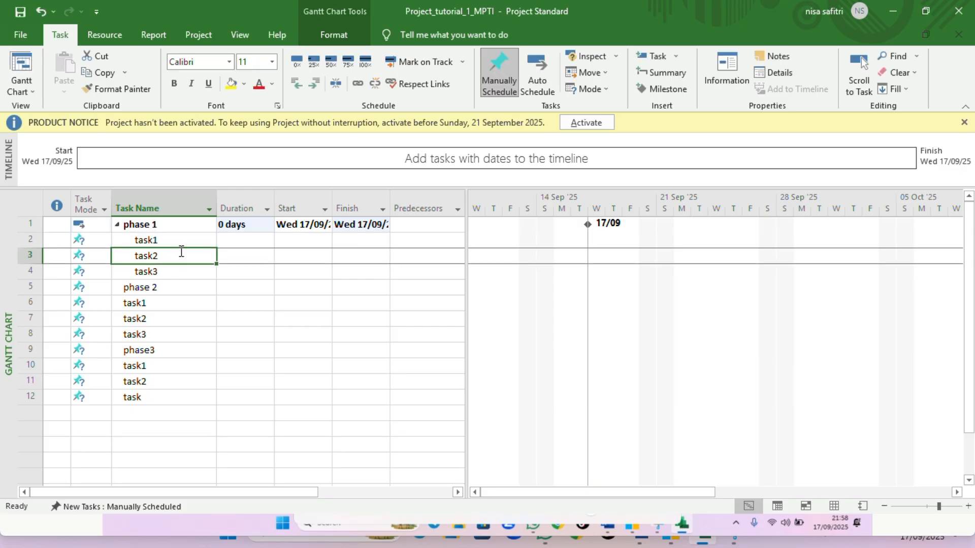
pyautogui.click(170, 238)
pyautogui.moveTo(171, 239); pyautogui.dragTo(165, 272)
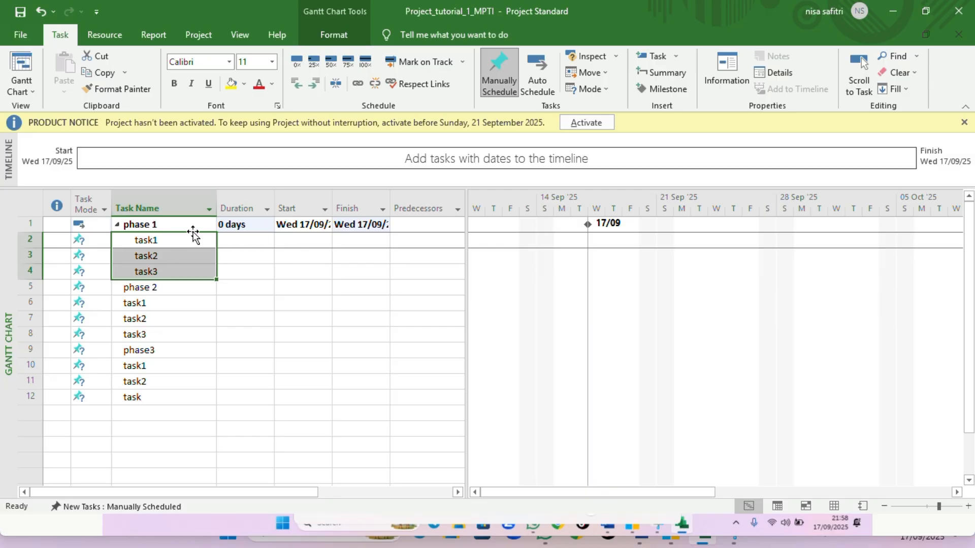
# Indent task1, task2 and task3 under phase 2 to make them its subtasks
pyautogui.click(168, 303)
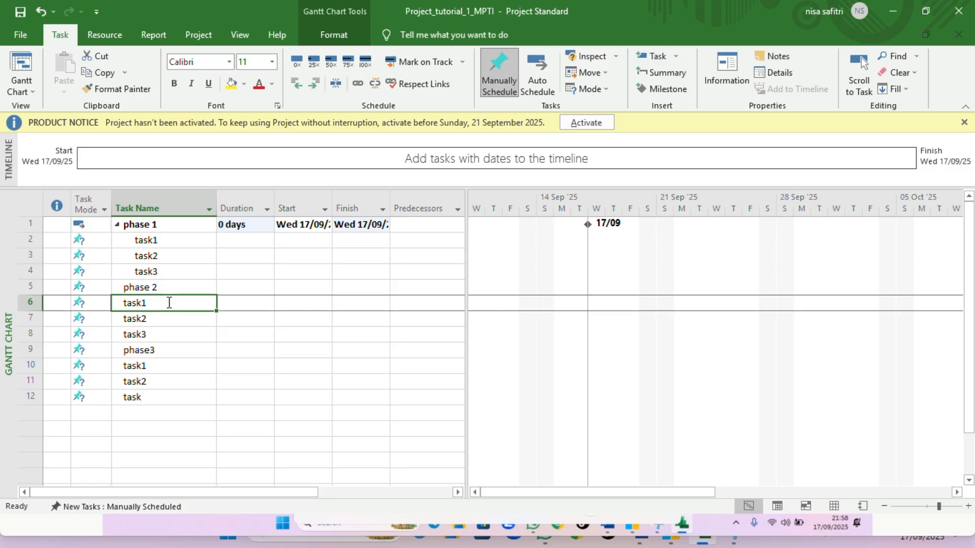
pyautogui.press('Down')
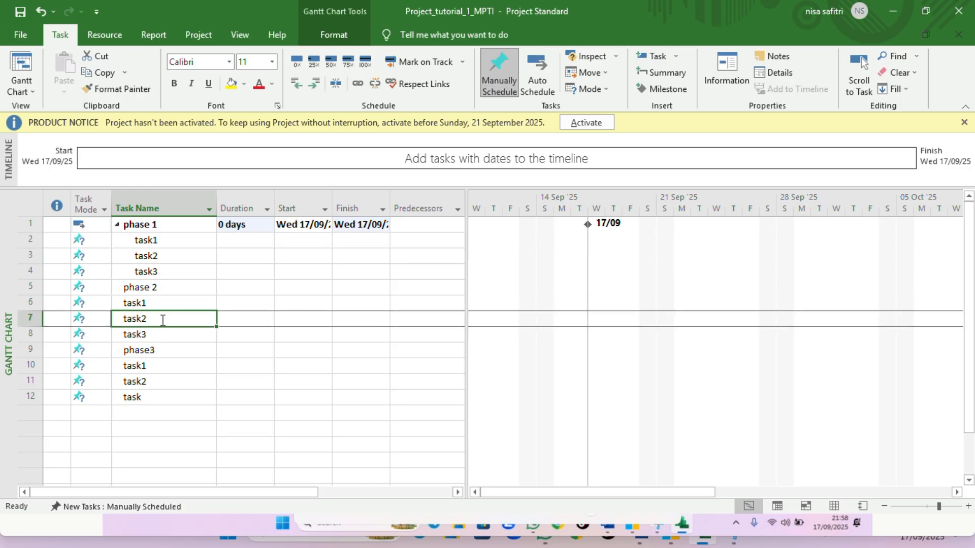
pyautogui.rightClick(167, 326)
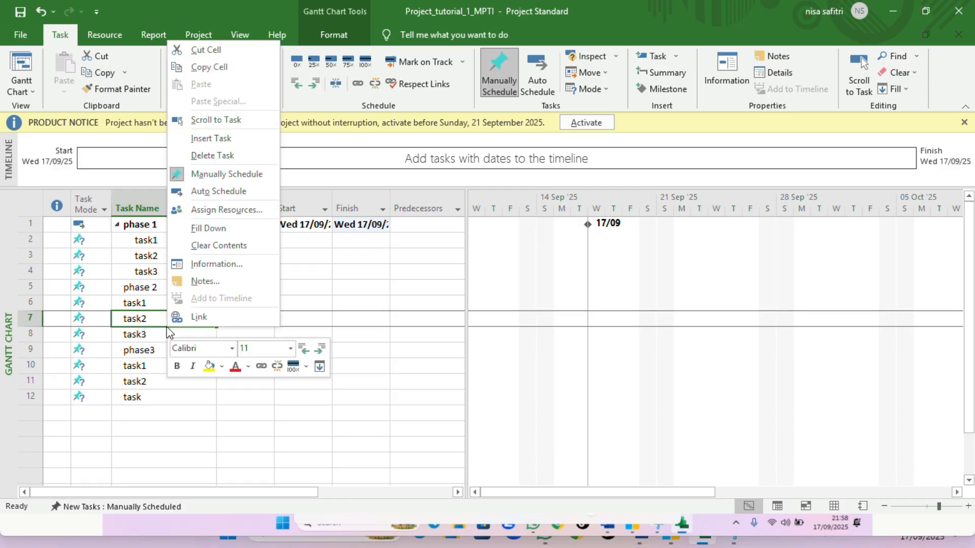
pyautogui.press('Escape')
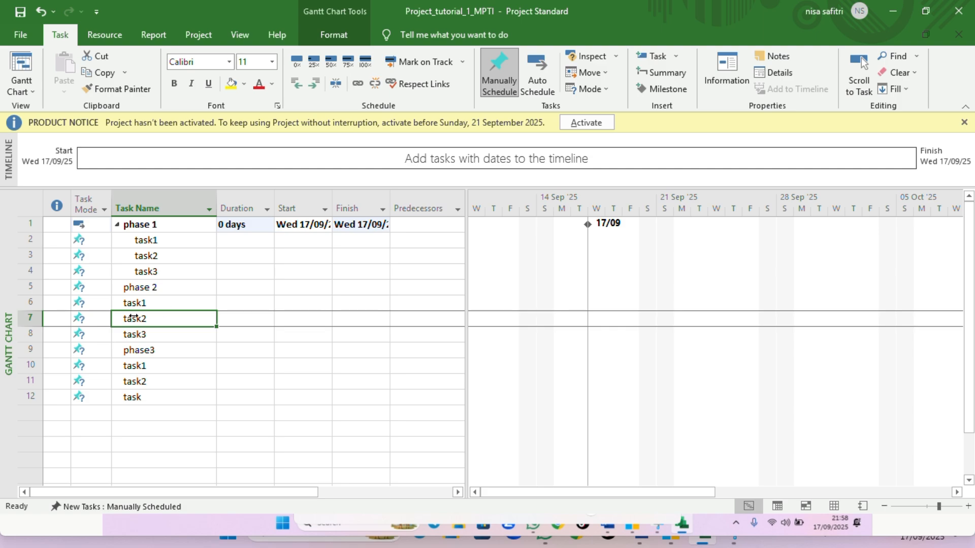
pyautogui.moveTo(153, 302); pyautogui.dragTo(152, 335)
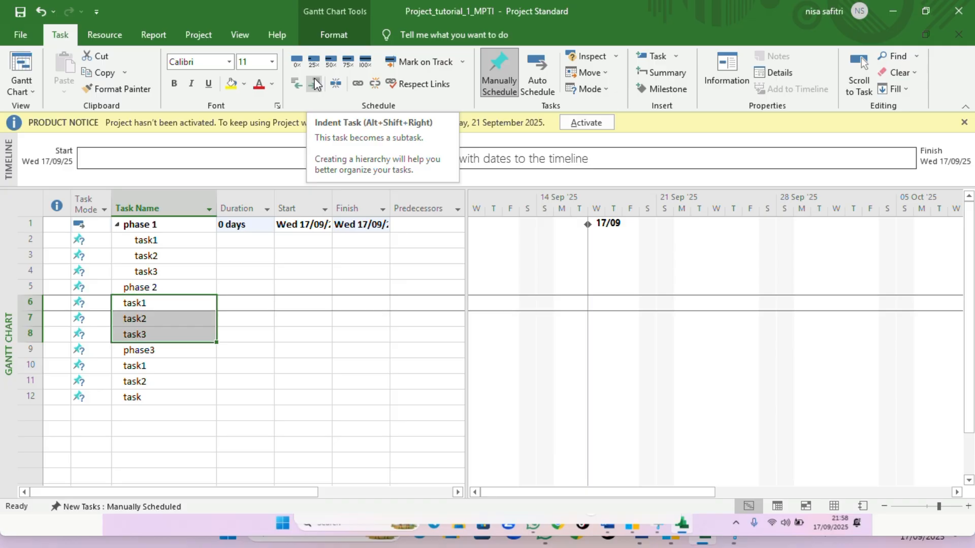
pyautogui.click(315, 84)
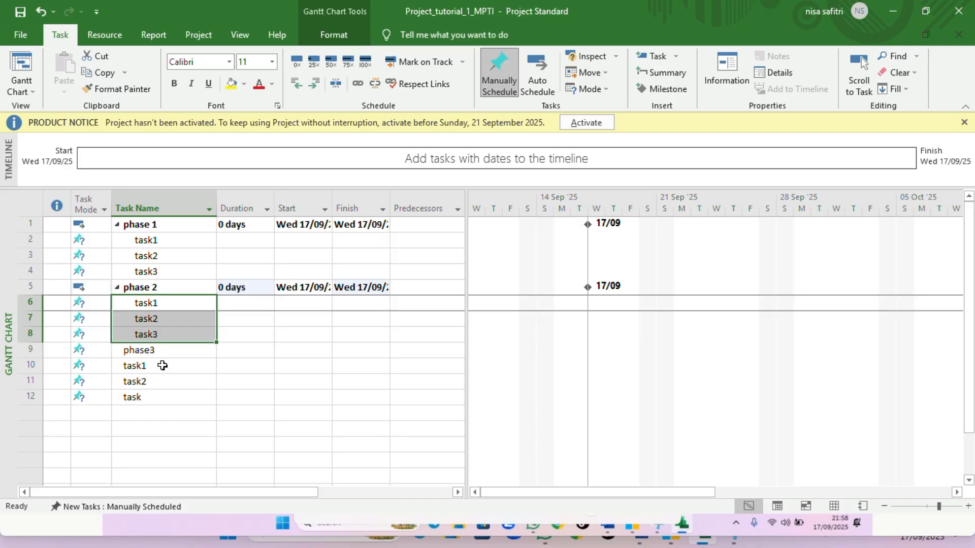
# Indent task1, task2 and task under phase3 to make them its subtasks
pyautogui.rightClick(162, 378)
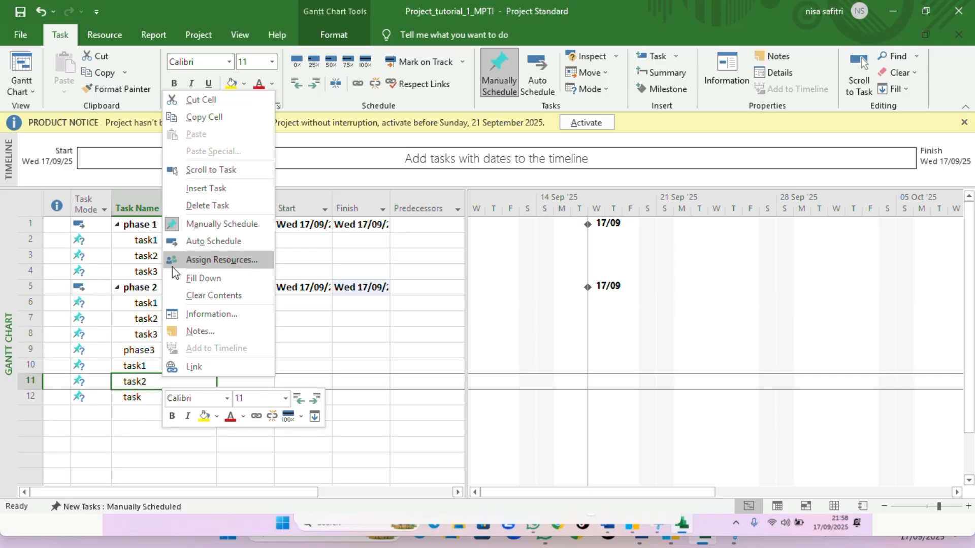
pyautogui.click(409, 20)
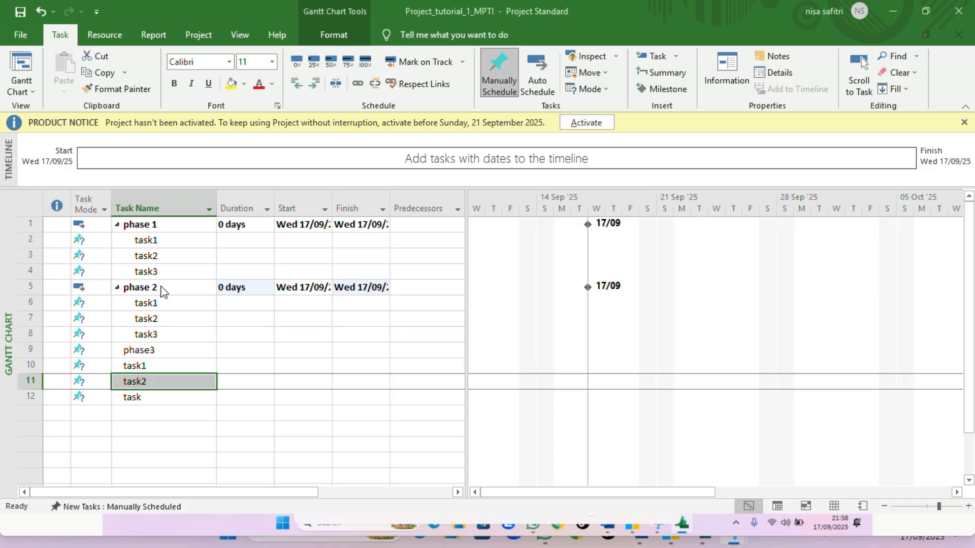
pyautogui.click(162, 368)
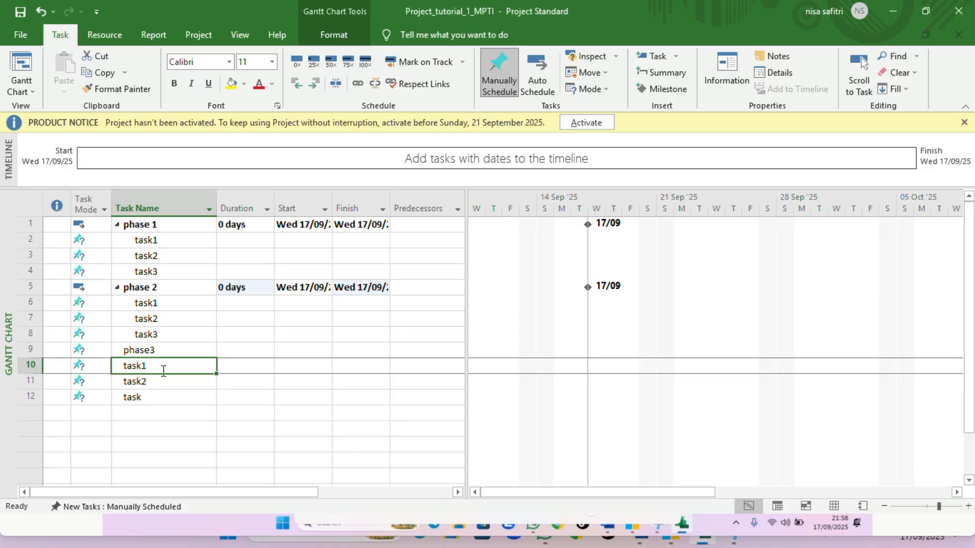
pyautogui.click(168, 383)
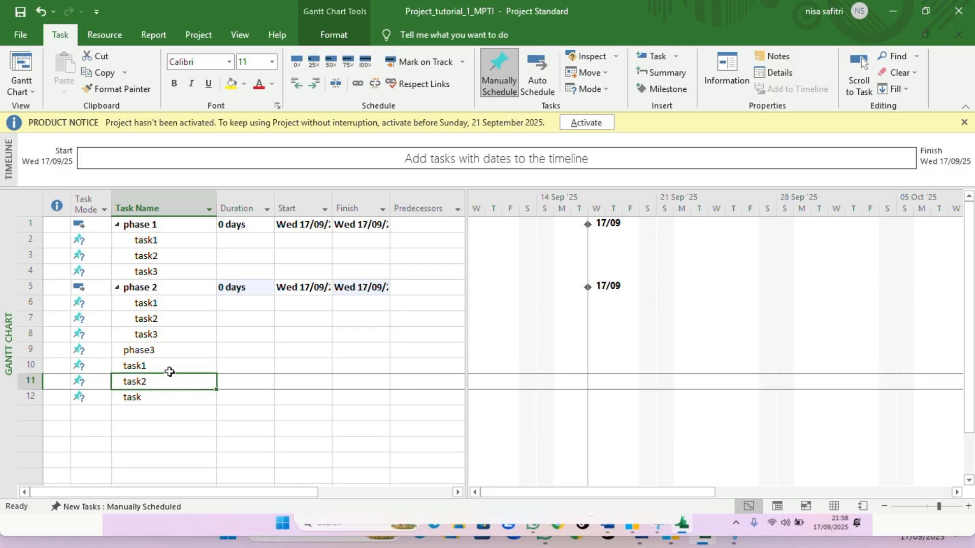
pyautogui.moveTo(168, 369); pyautogui.dragTo(170, 393)
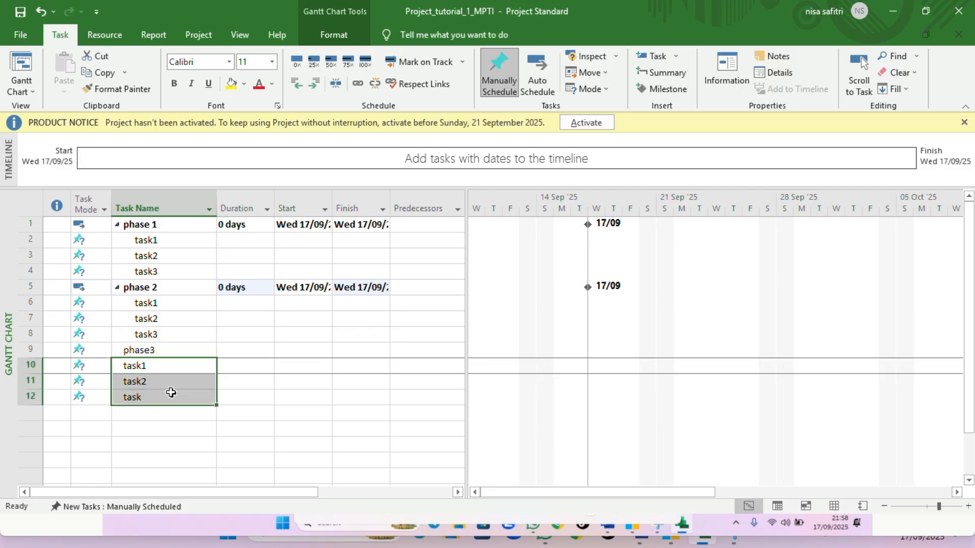
pyautogui.click(313, 84)
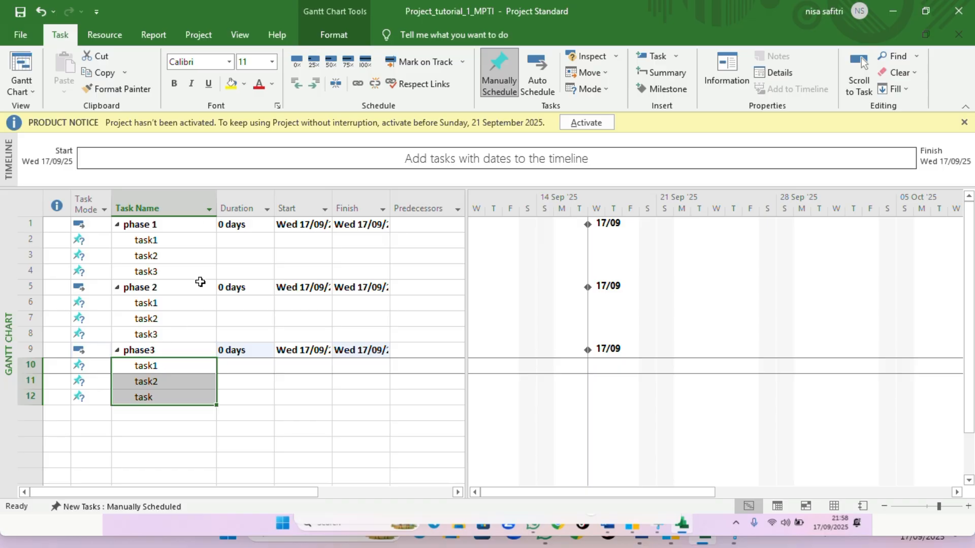
# Set the duration of task1 under phase 1 to 2 days
pyautogui.click(193, 306)
pyautogui.click(185, 319)
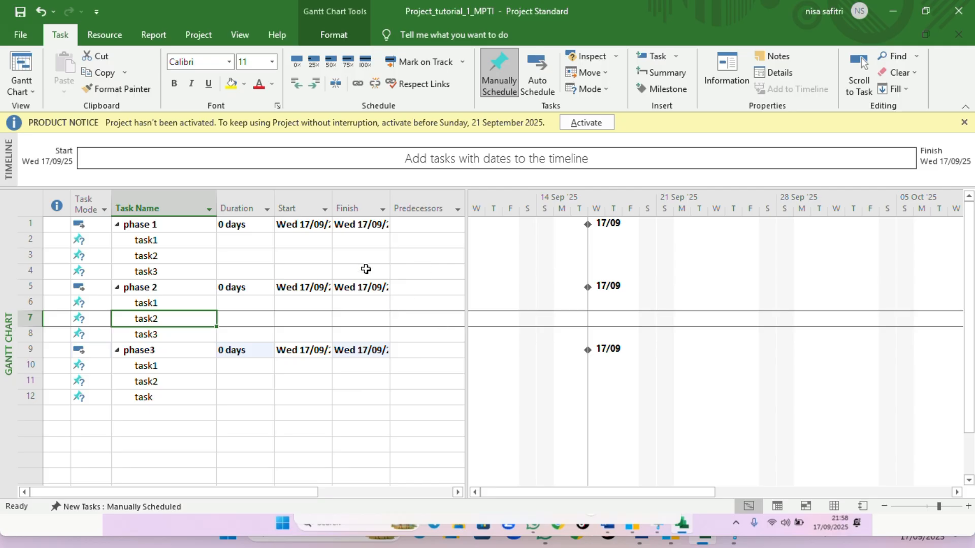
pyautogui.click(238, 243)
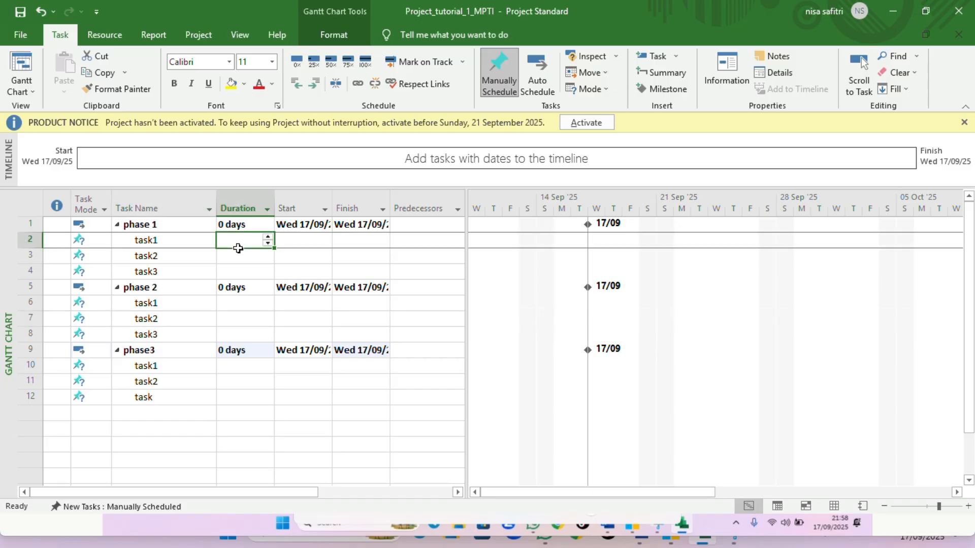
pyautogui.click(239, 244)
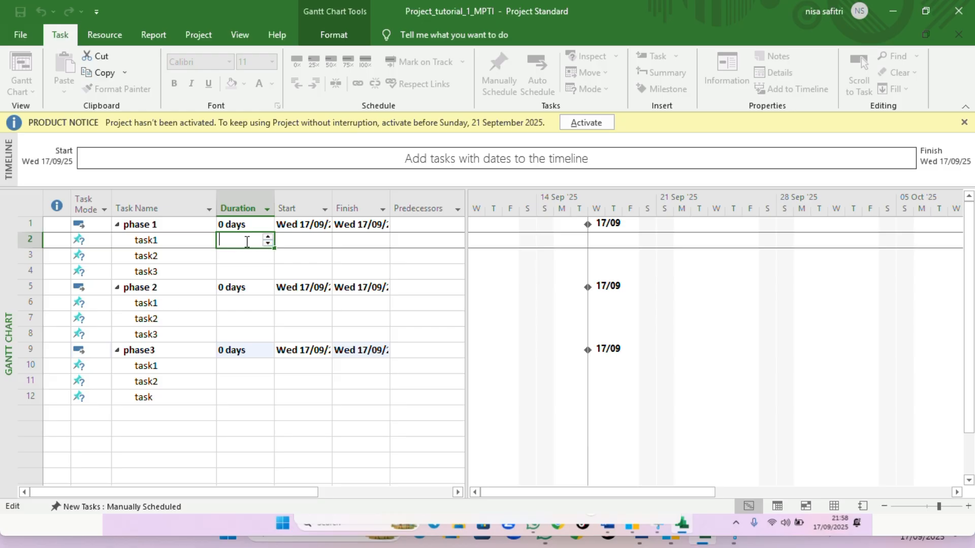
pyautogui.click(268, 237)
pyautogui.click(268, 238)
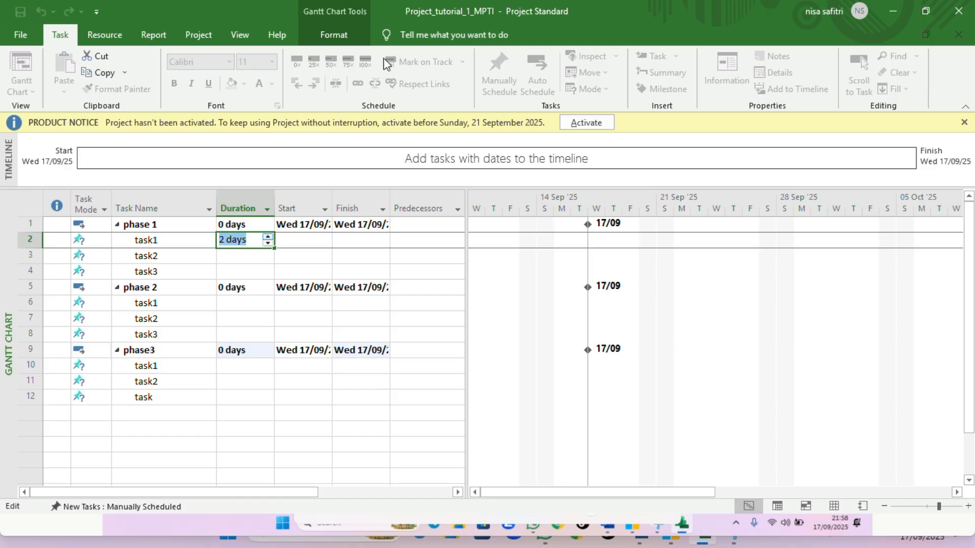
pyautogui.press('Escape')
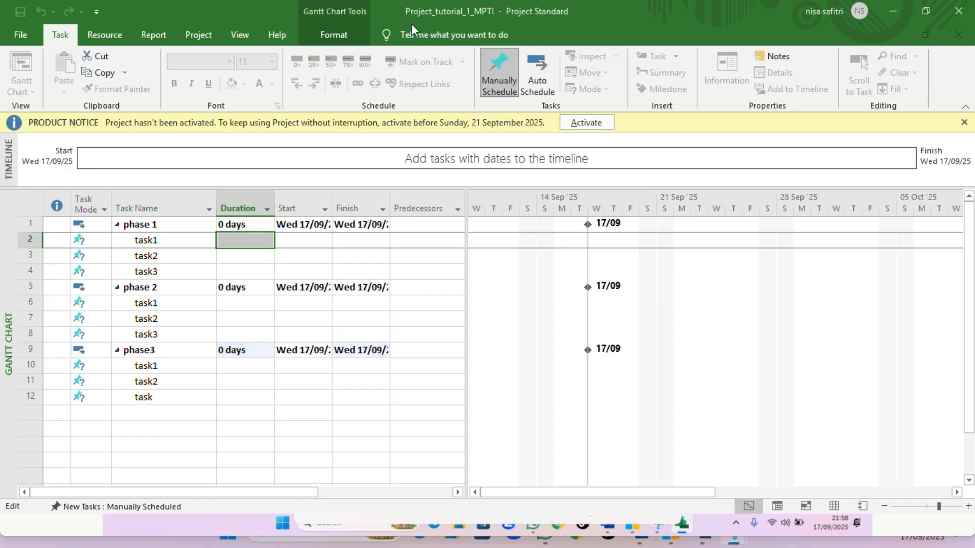
pyautogui.click(250, 232)
# Set the durations of phase 1's task2 to 1 day and task3 to 3 days
pyautogui.click(259, 259)
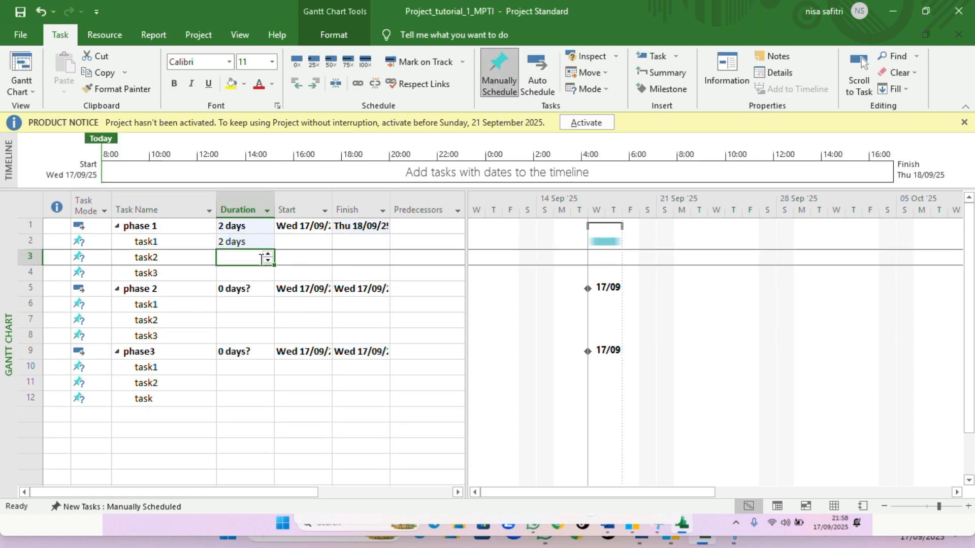
pyautogui.click(267, 255)
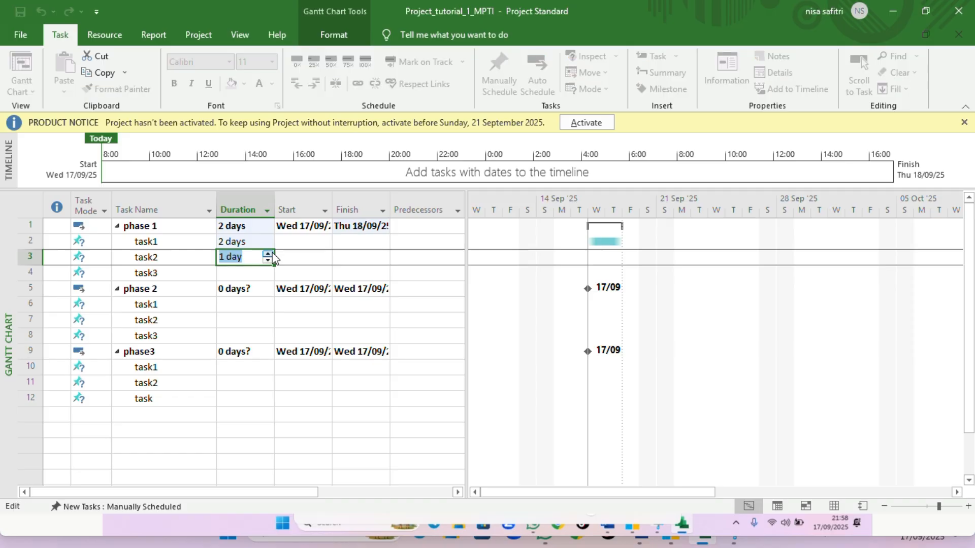
pyautogui.click(255, 279)
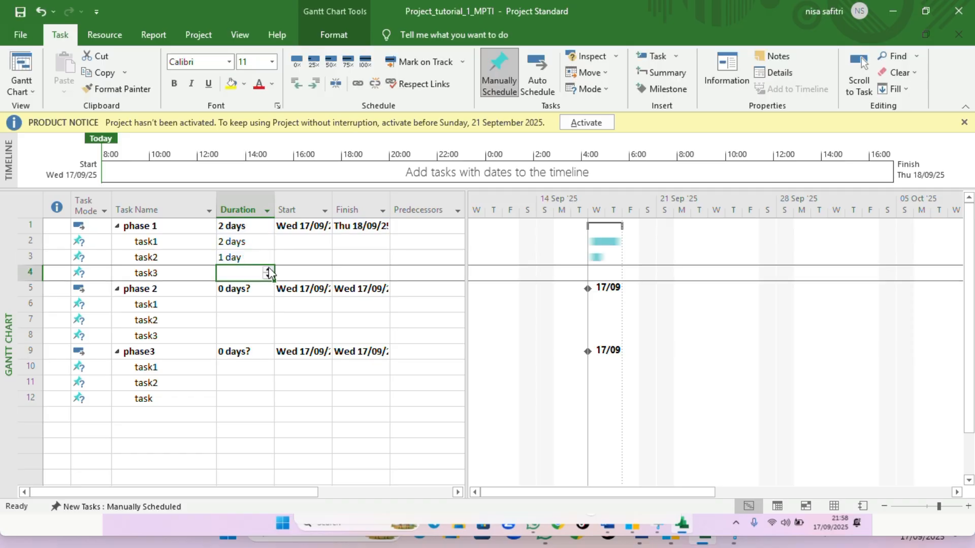
pyautogui.click(268, 269)
pyautogui.click(268, 269)
pyautogui.click(267, 269)
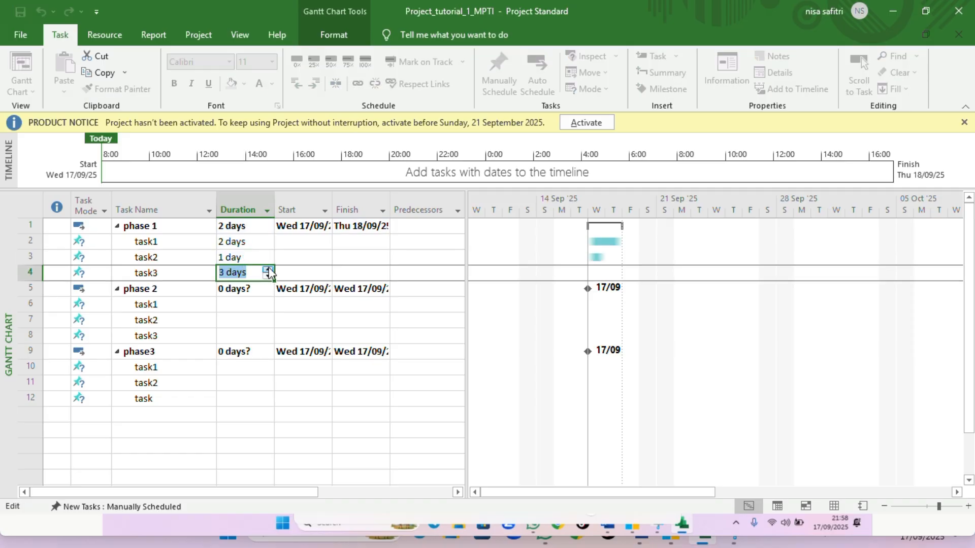
pyautogui.click(252, 232)
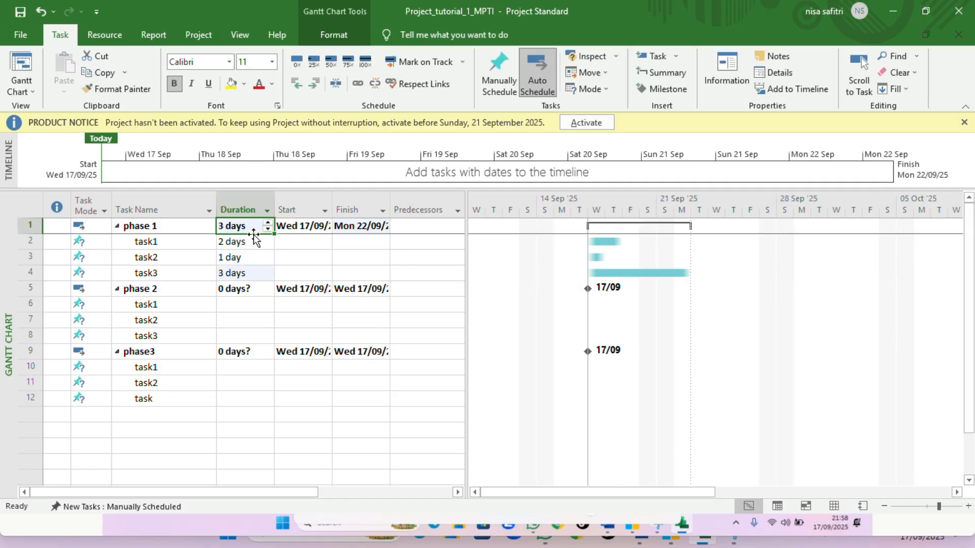
# Set the durations of phase 2's task1 to 3 days and task2 to 5 days
pyautogui.click(263, 303)
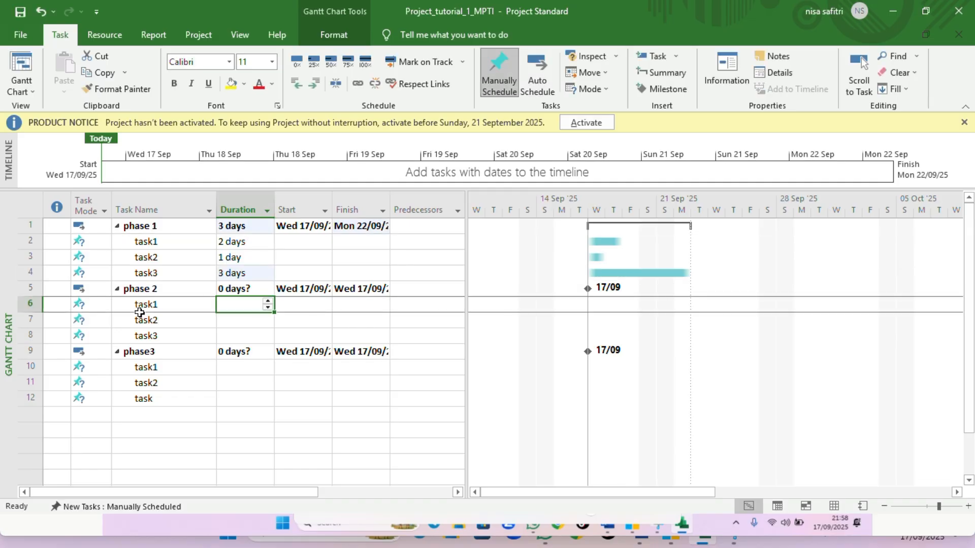
pyautogui.click(268, 307)
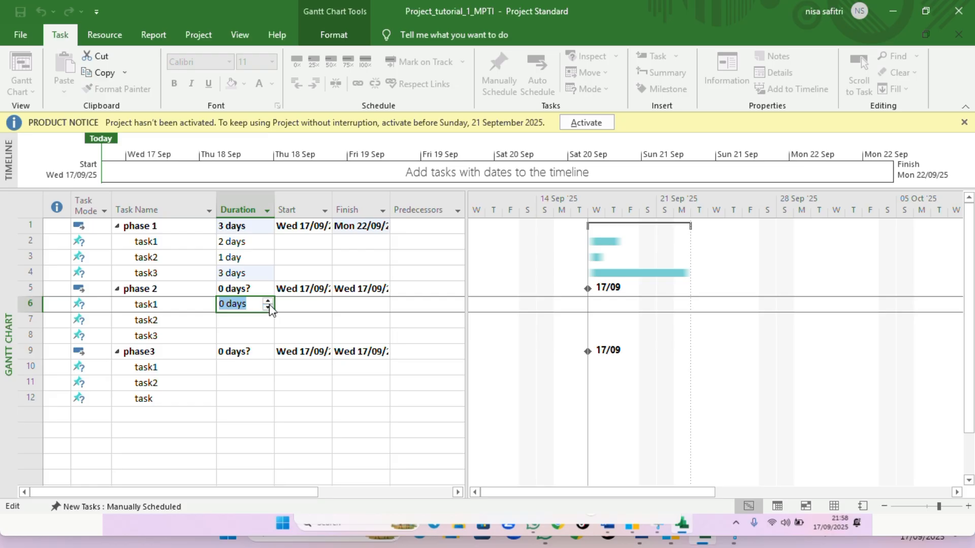
pyautogui.click(268, 302)
pyautogui.click(267, 302)
pyautogui.click(268, 302)
pyautogui.click(253, 321)
pyautogui.click(267, 317)
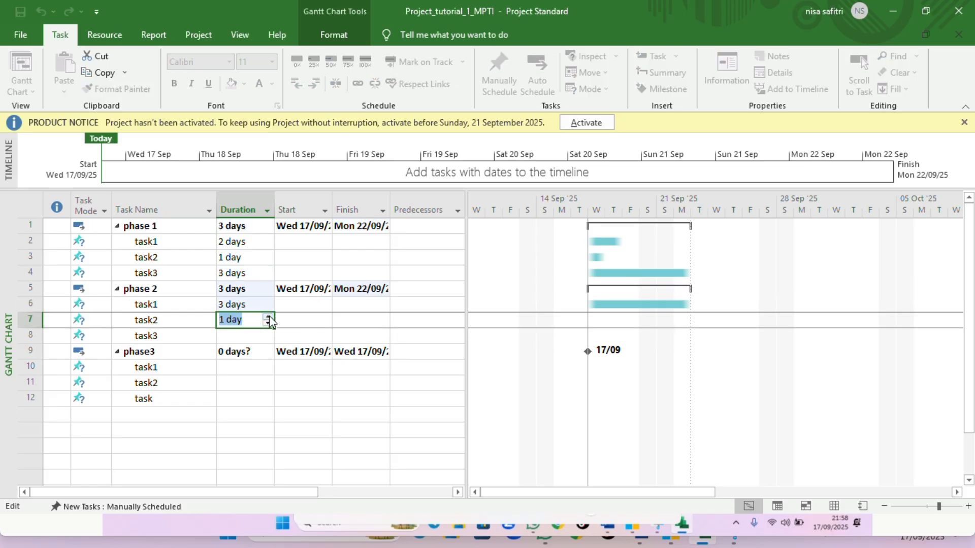
pyautogui.click(268, 316)
pyautogui.click(267, 316)
pyautogui.click(267, 316)
pyautogui.click(268, 317)
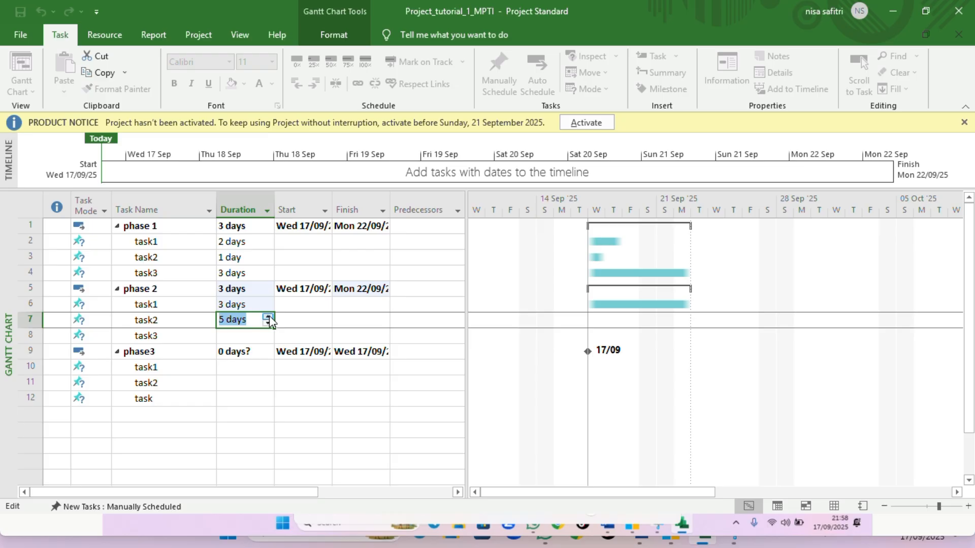
# Set the duration of phase 2's task3 to 3 days
pyautogui.click(253, 336)
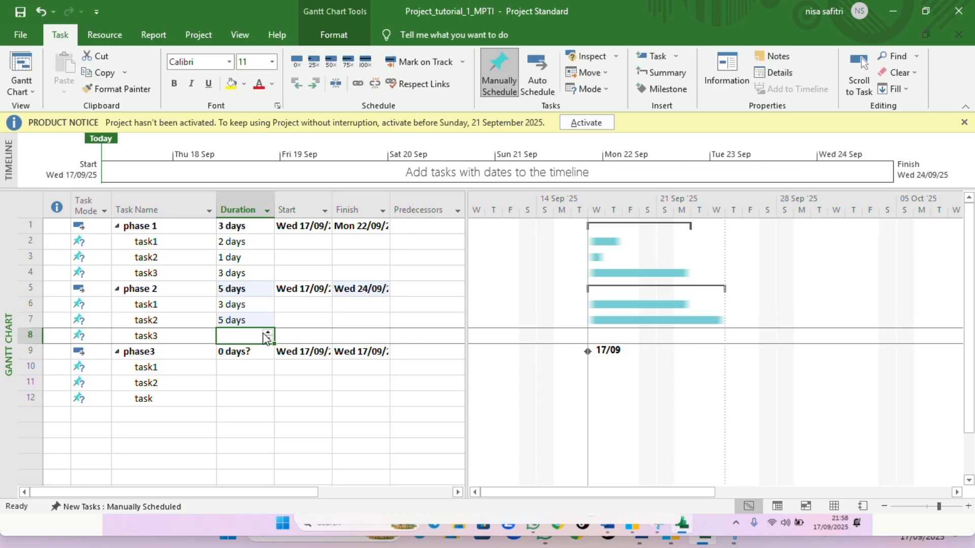
pyautogui.click(268, 333)
pyautogui.click(268, 333)
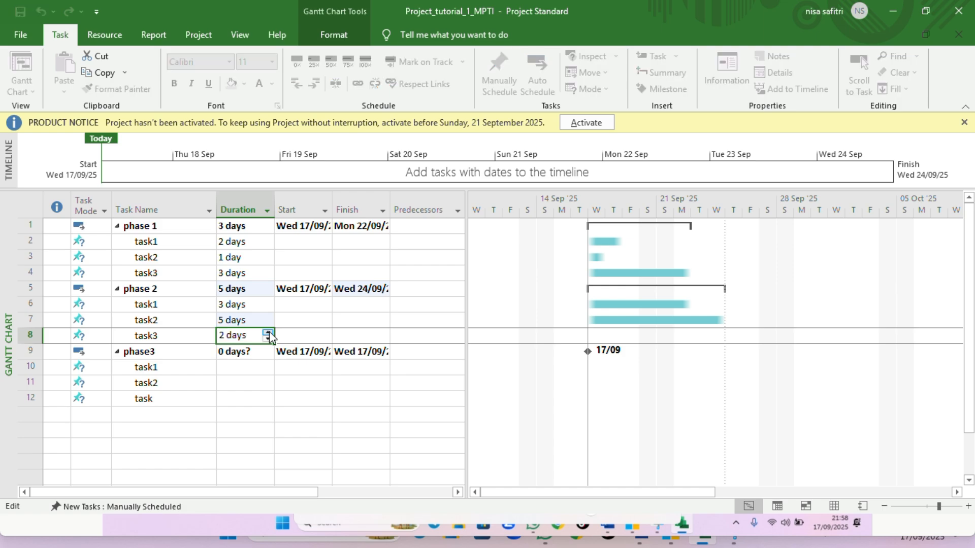
pyautogui.click(267, 333)
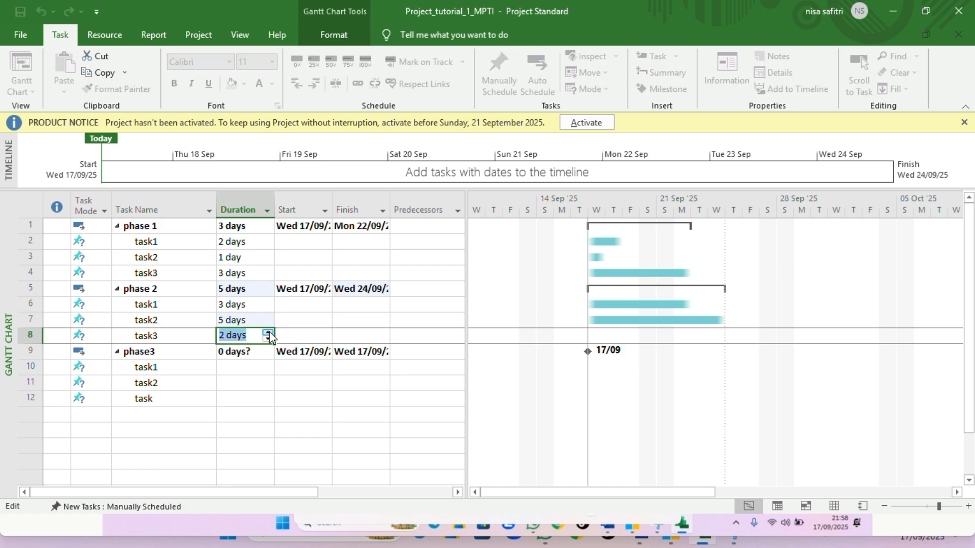
# Set the durations of phase3's task1 to 2 days and task2 to 1 day
pyautogui.click(254, 368)
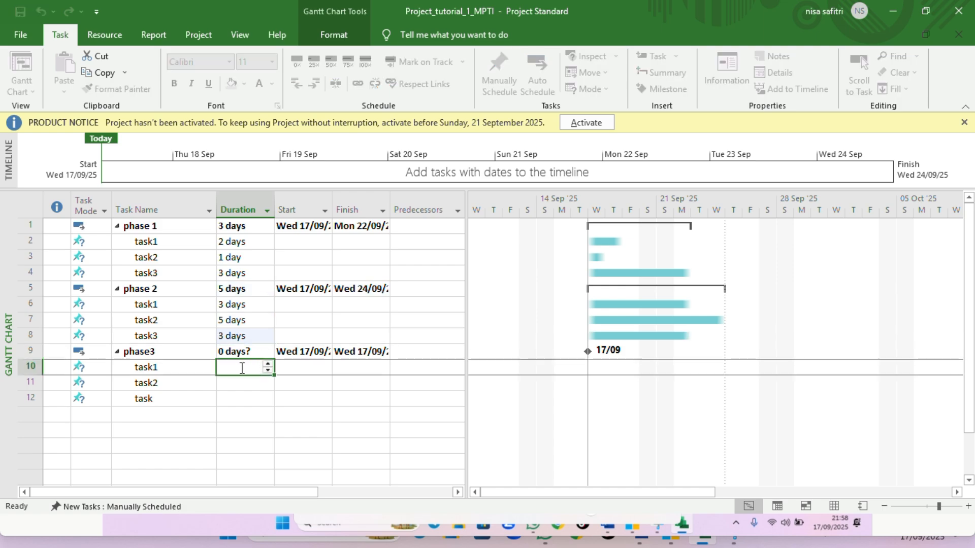
pyautogui.click(268, 364)
pyautogui.click(268, 364)
pyautogui.click(255, 389)
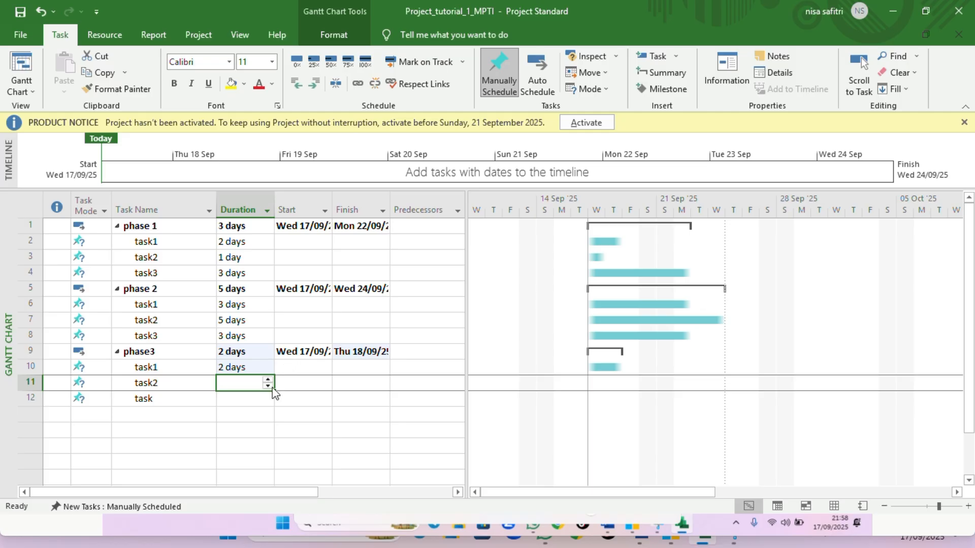
pyautogui.click(267, 380)
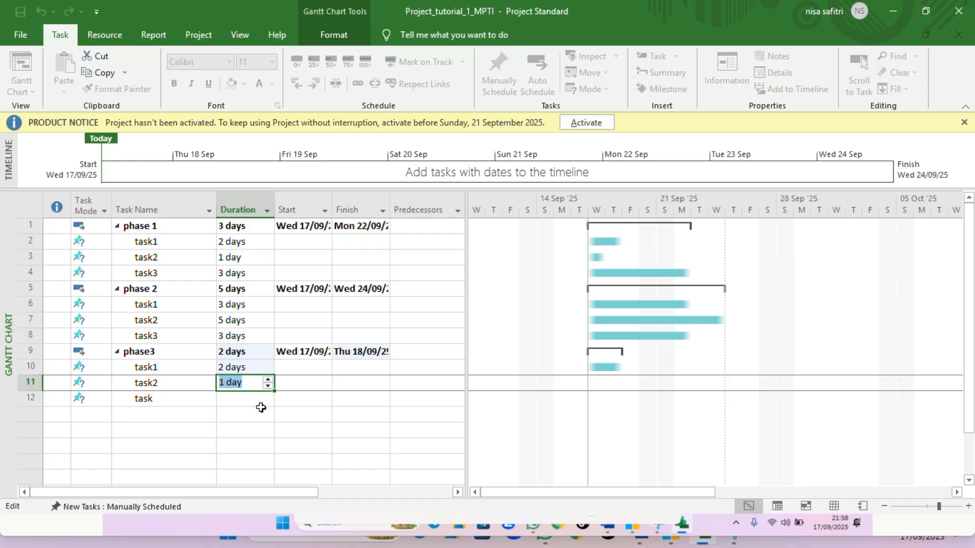
pyautogui.click(261, 409)
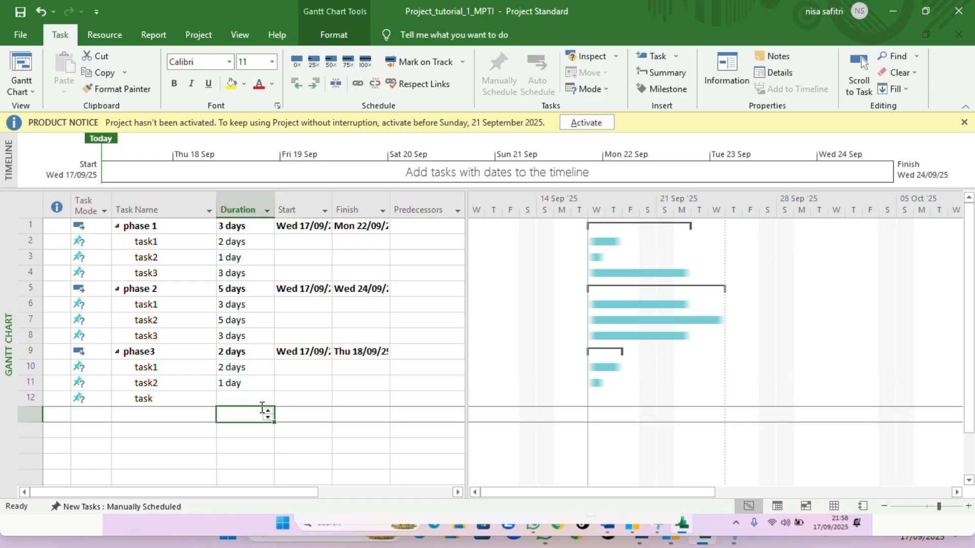
# Complete phase3's last task as task3 with a duration of 3 days
pyautogui.moveTo(300, 384); pyautogui.dragTo(254, 401)
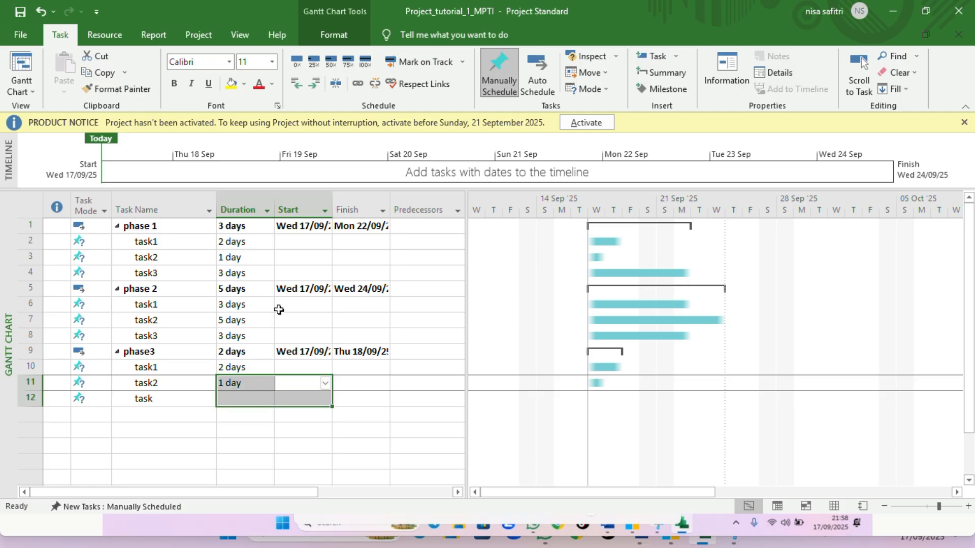
pyautogui.click(417, 19)
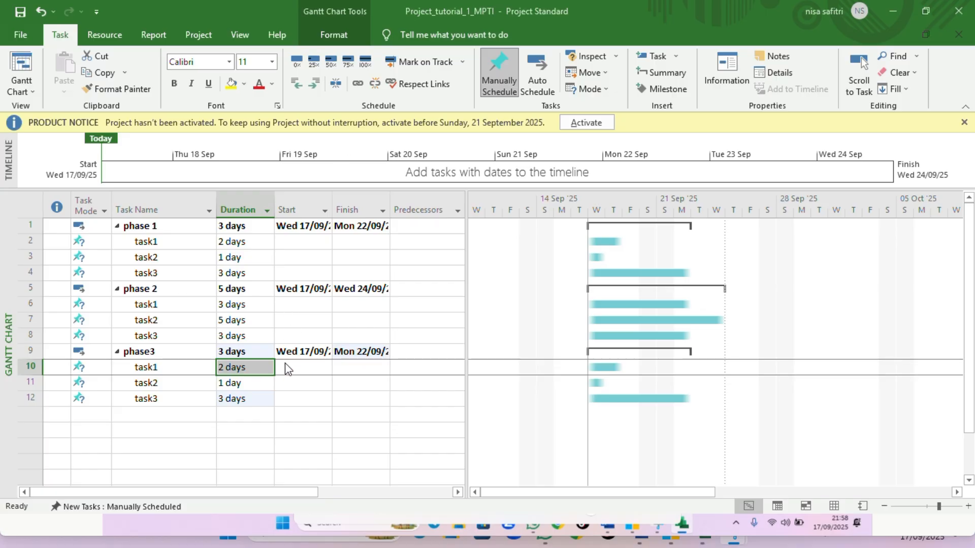
pyautogui.click(290, 370)
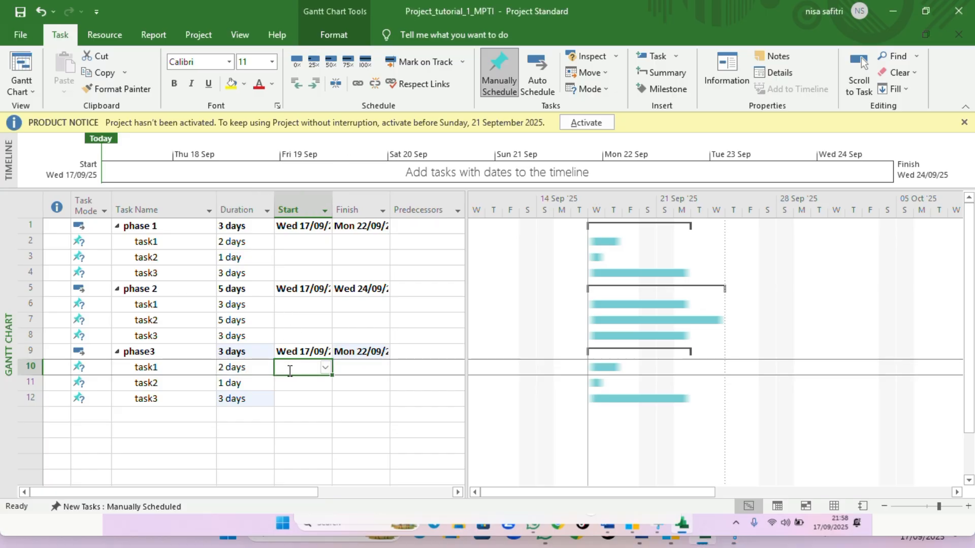
pyautogui.click(314, 339)
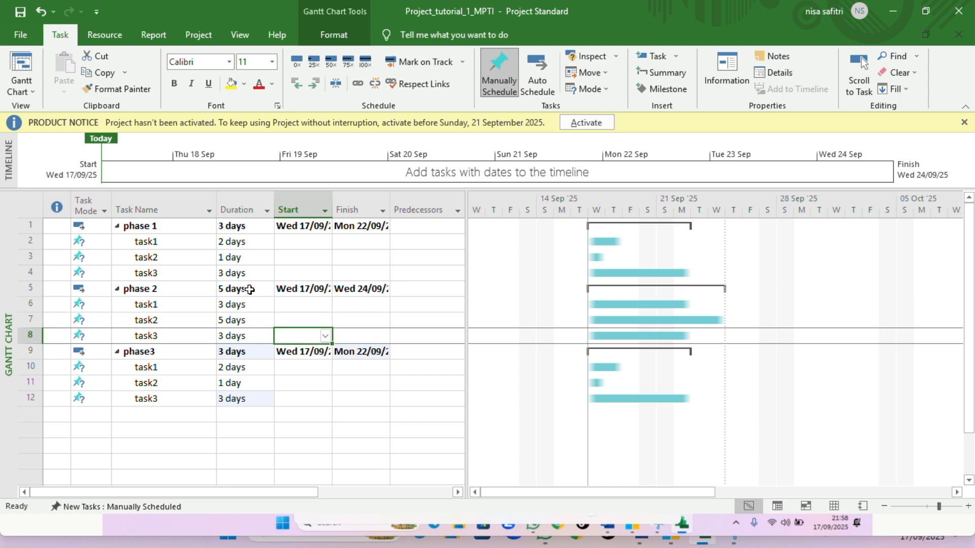
# Turn on display of the project summary task in the Gantt chart
pyautogui.click(348, 33)
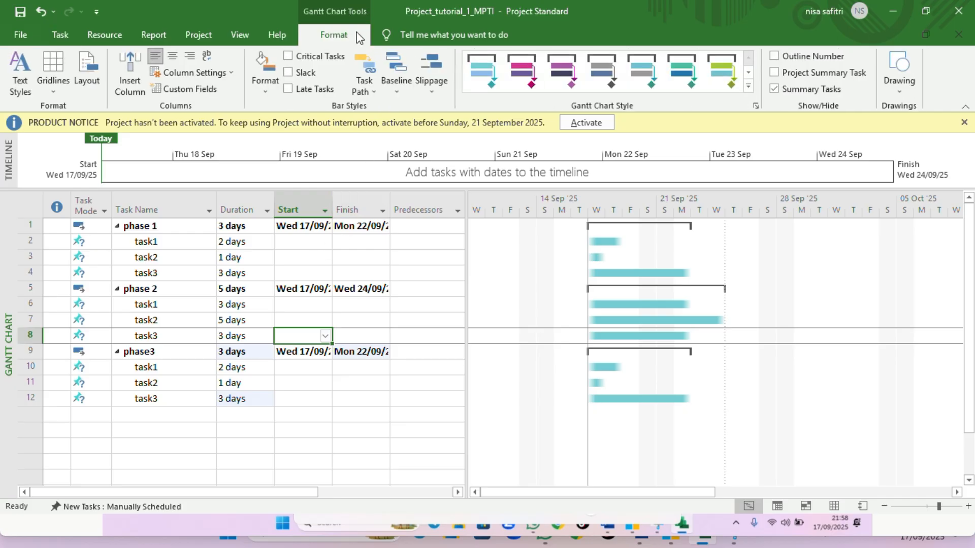
pyautogui.click(775, 72)
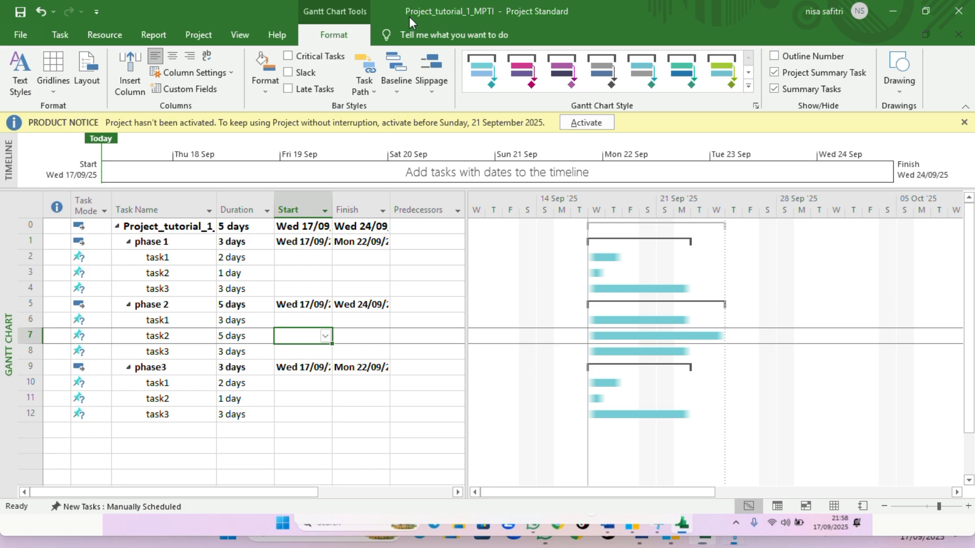
pyautogui.press('Escape')
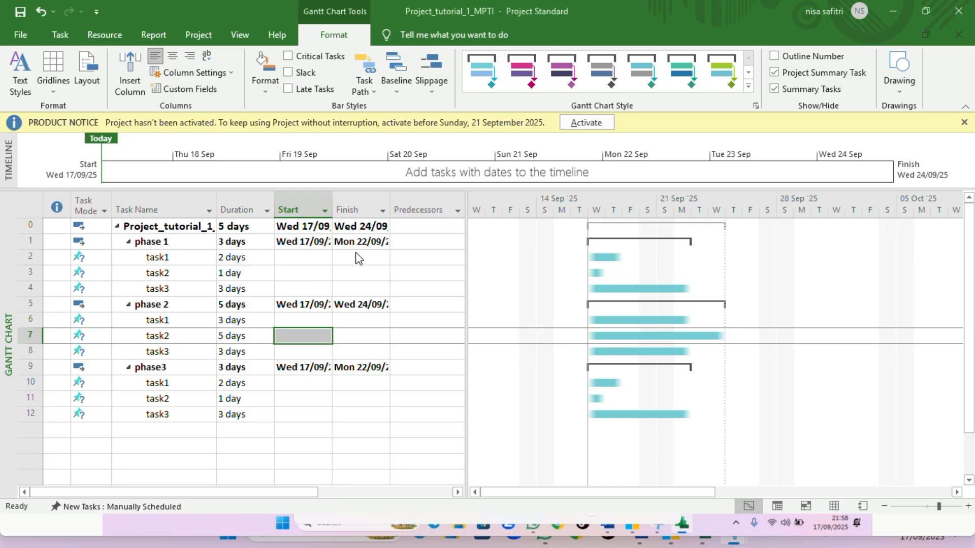
# Examine the task names and cells of each phase's subtasks
pyautogui.click(413, 258)
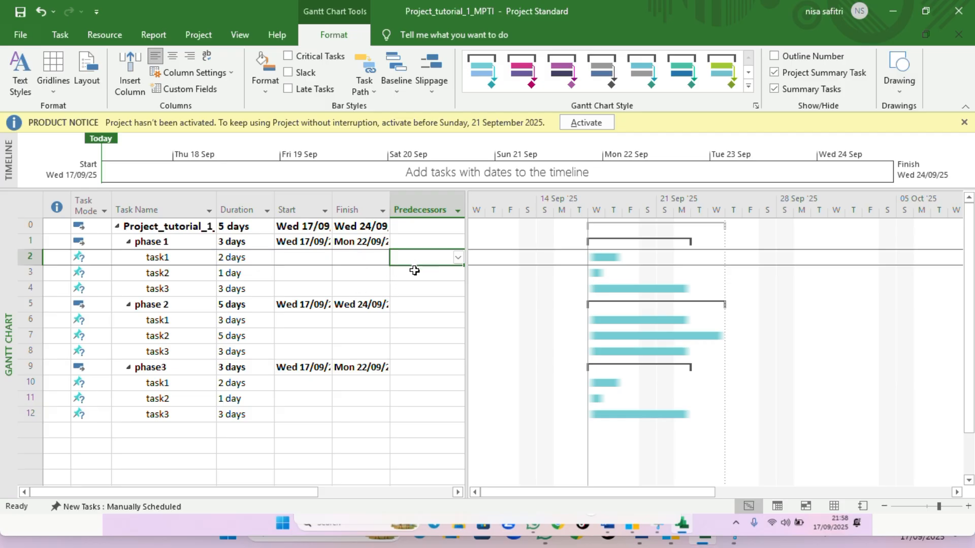
pyautogui.click(186, 262)
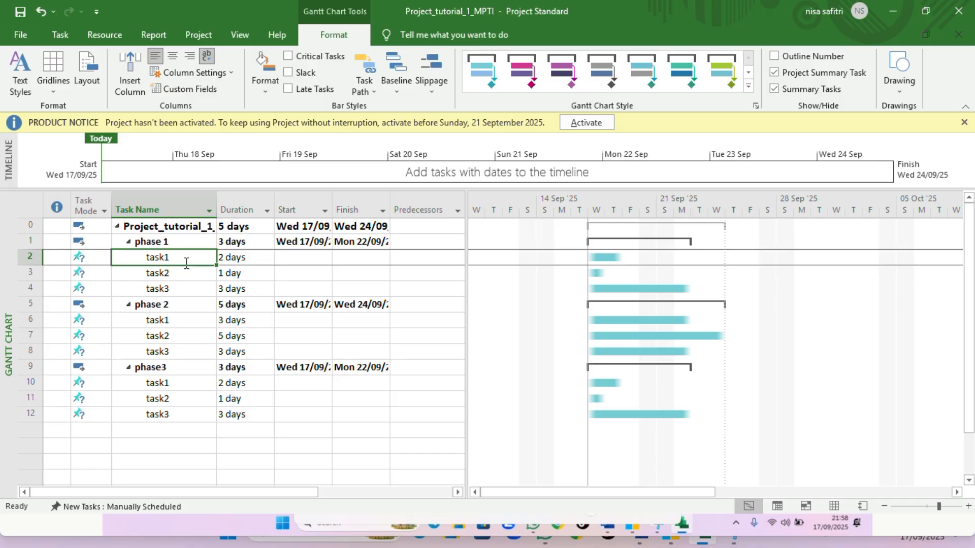
pyautogui.click(413, 16)
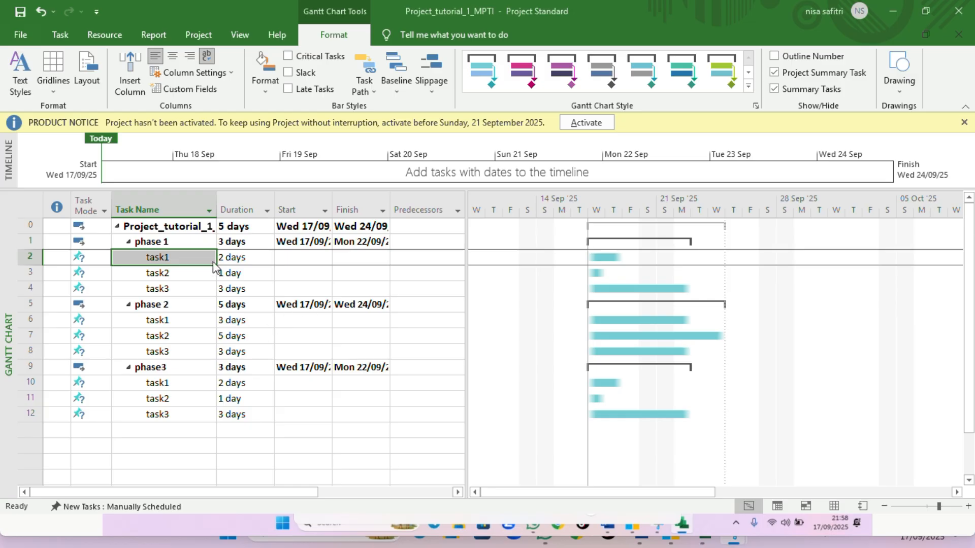
pyautogui.click(181, 270)
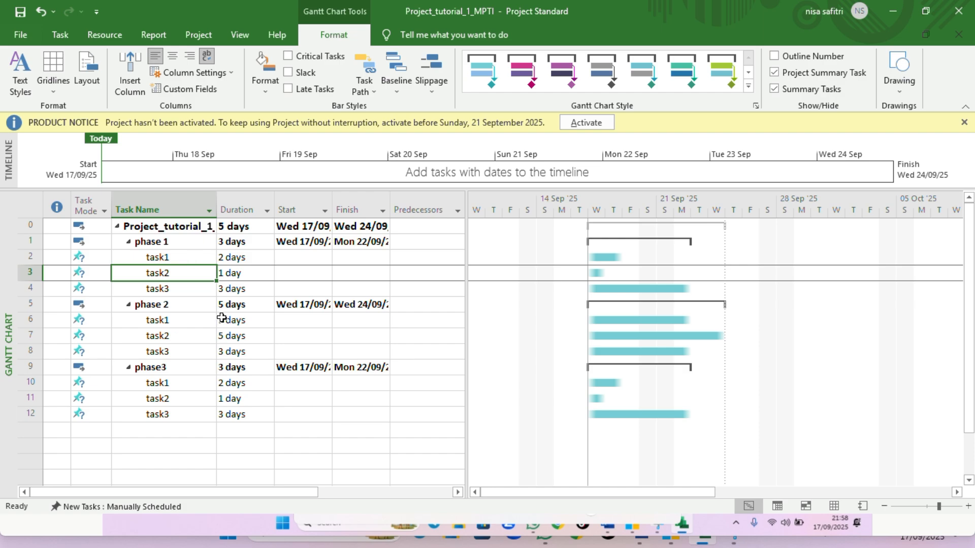
pyautogui.click(194, 337)
pyautogui.click(193, 349)
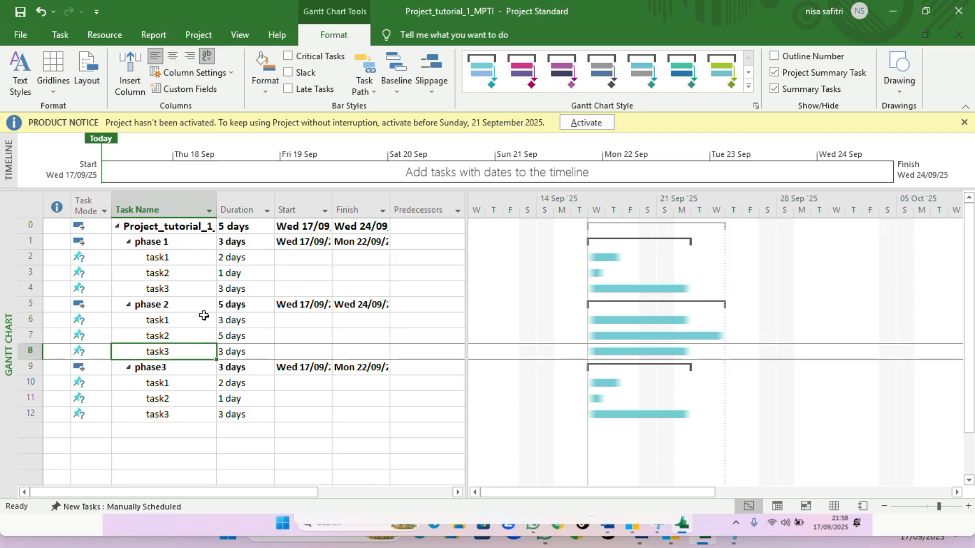
pyautogui.click(181, 337)
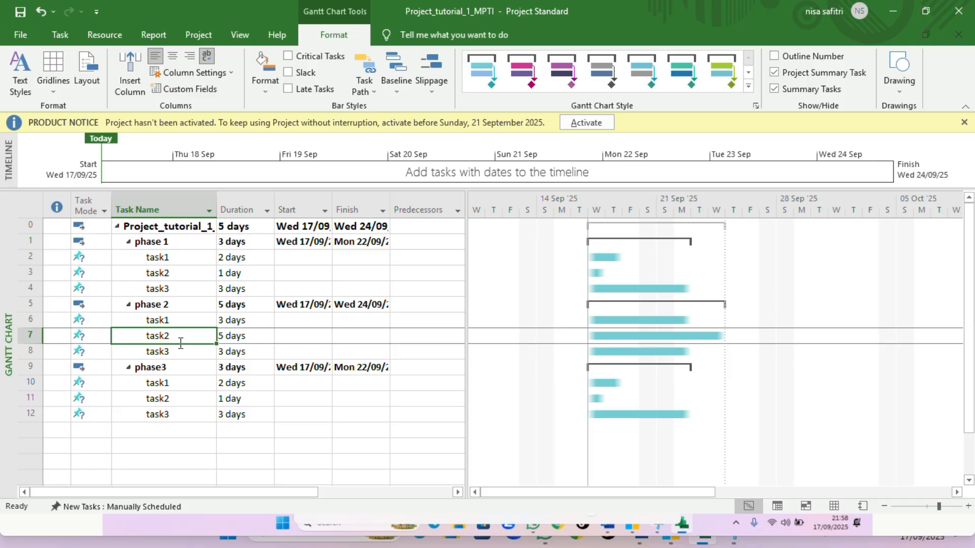
pyautogui.click(180, 354)
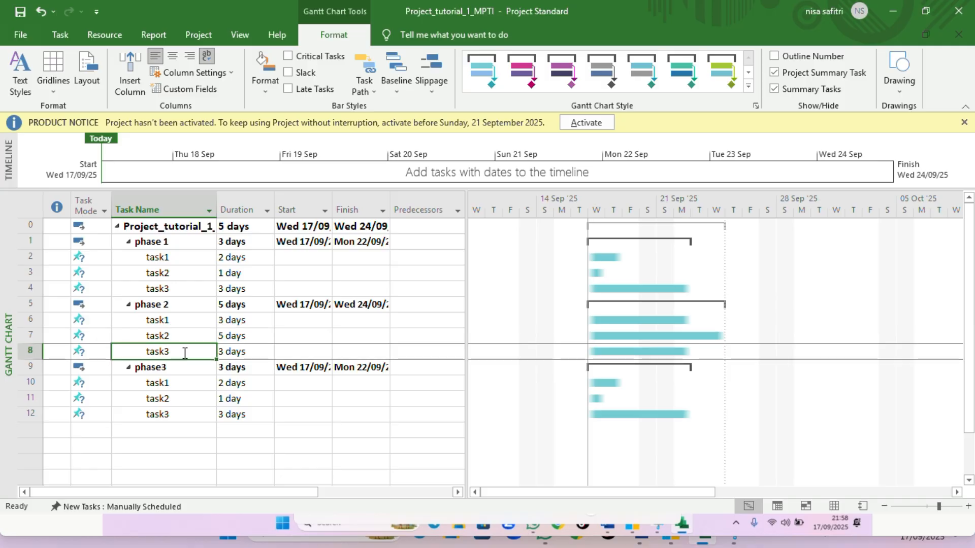
# Set task1 as the predecessor of phase 1's task2
pyautogui.click(407, 239)
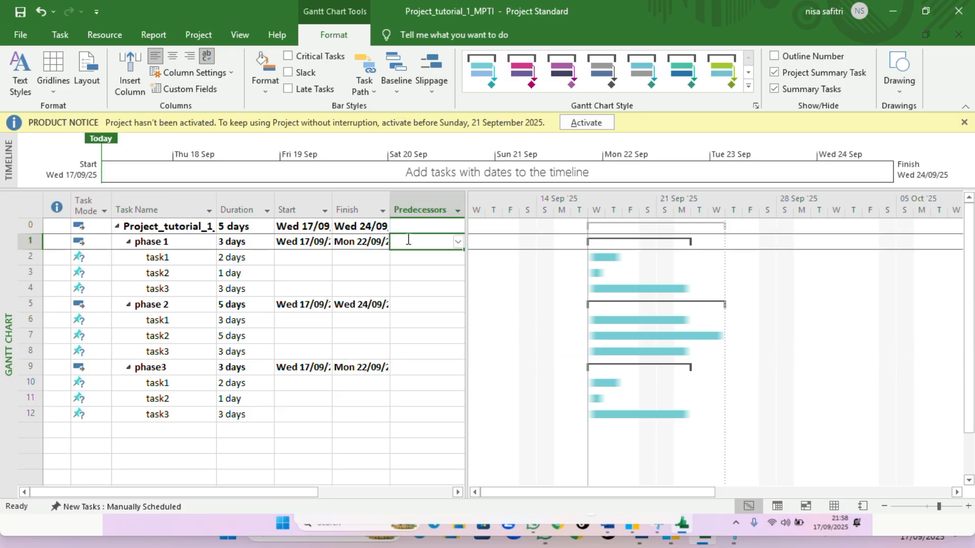
pyautogui.click(412, 259)
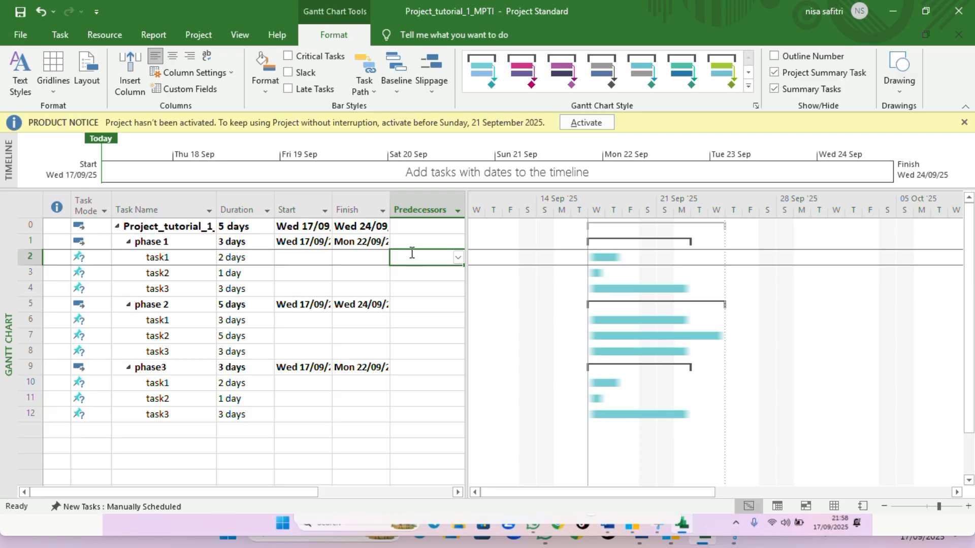
pyautogui.click(413, 278)
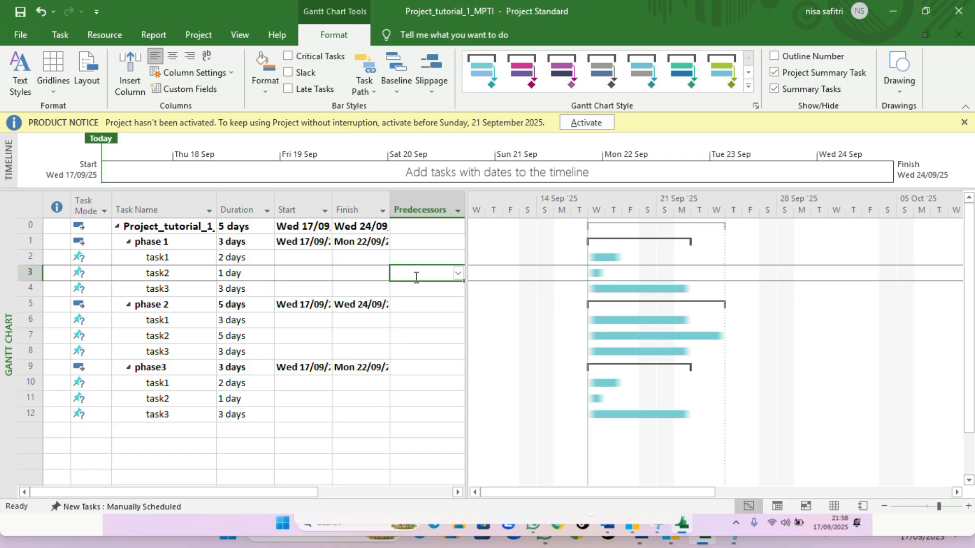
pyautogui.click(459, 274)
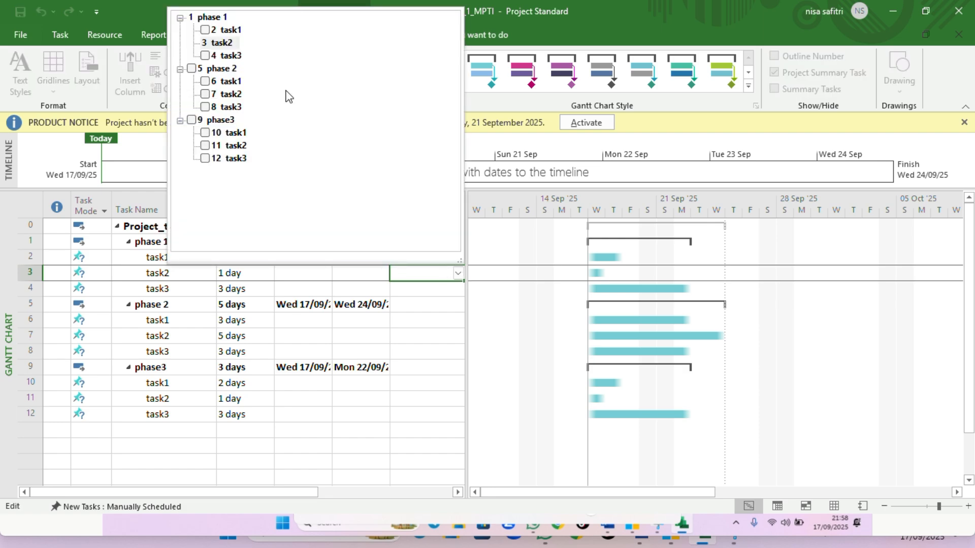
pyautogui.click(211, 32)
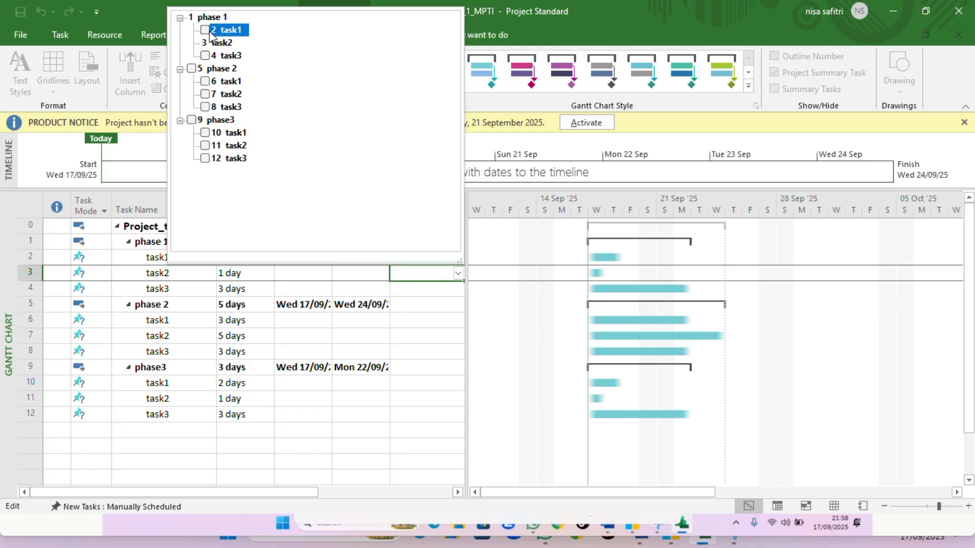
pyautogui.click(206, 30)
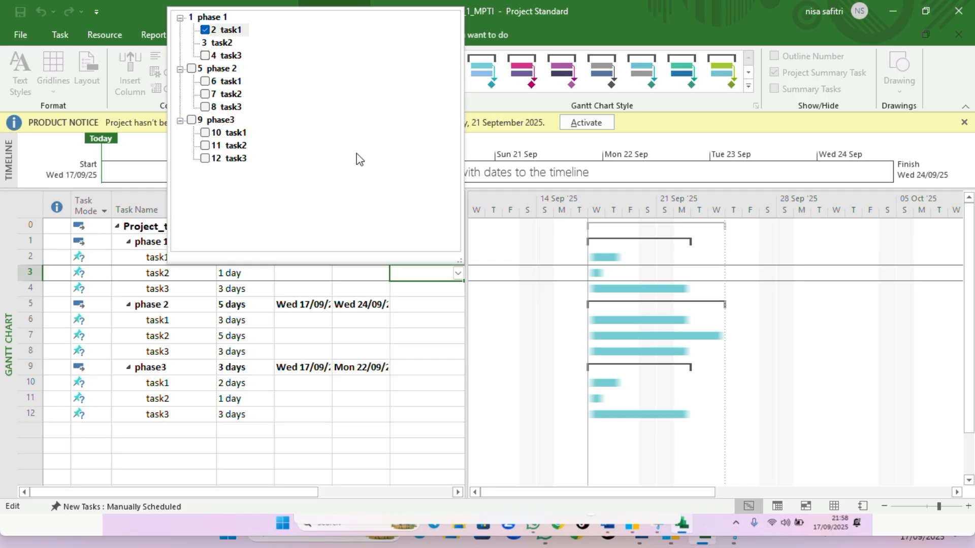
pyautogui.click(521, 293)
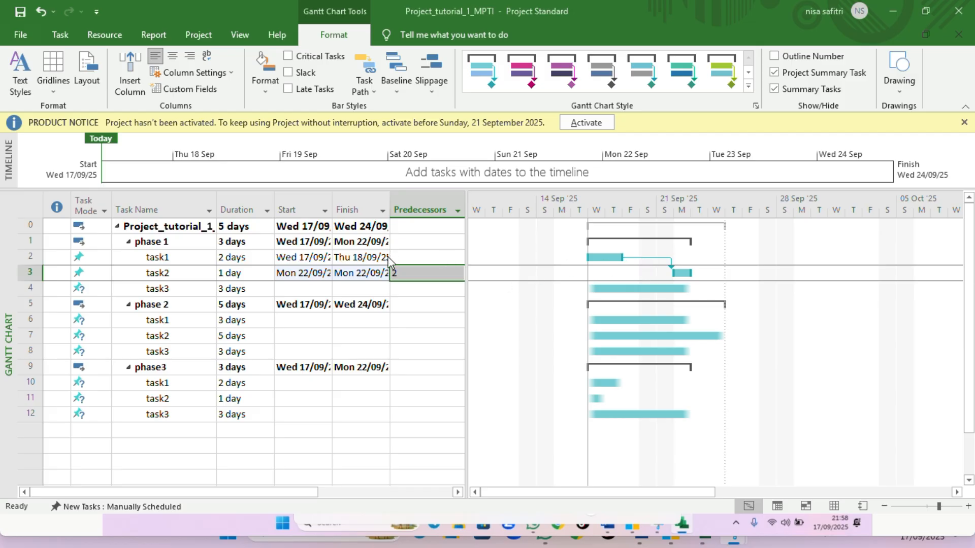
# Set task2 (row 3) as the predecessor of phase 1's task3
pyautogui.click(440, 290)
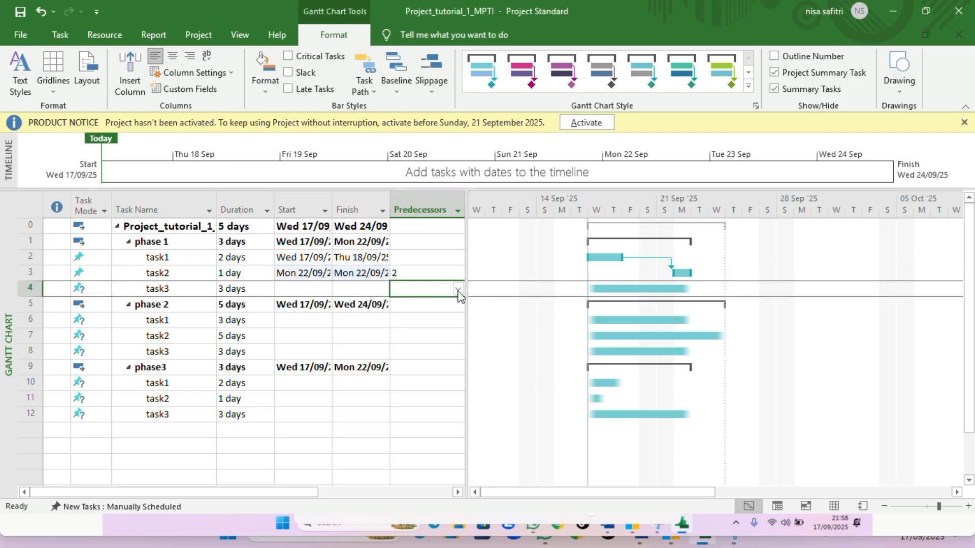
pyautogui.click(458, 289)
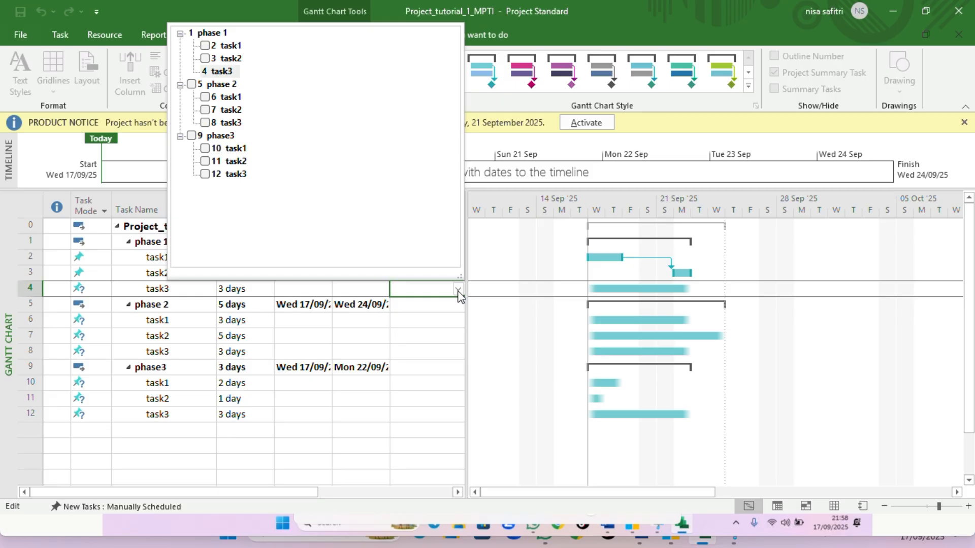
pyautogui.click(206, 59)
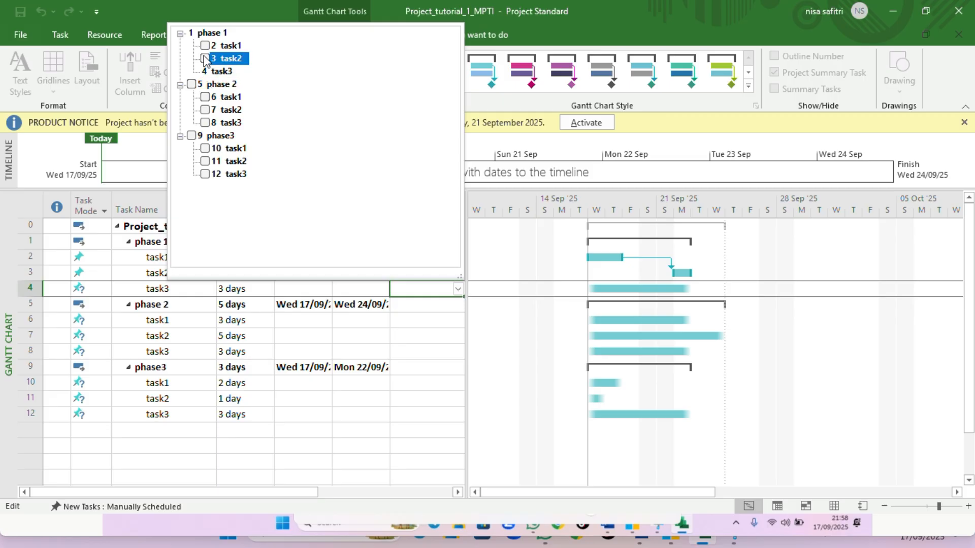
pyautogui.click(205, 59)
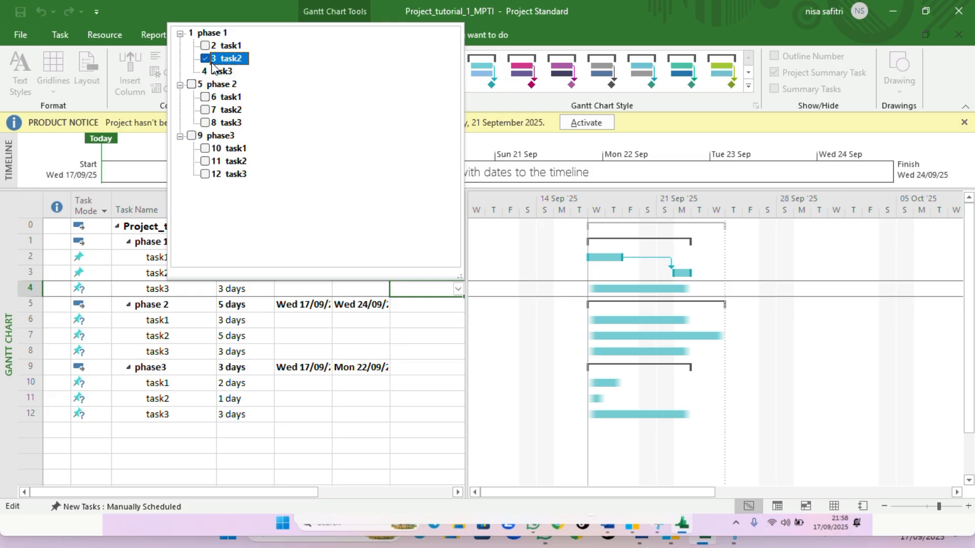
pyautogui.click(427, 358)
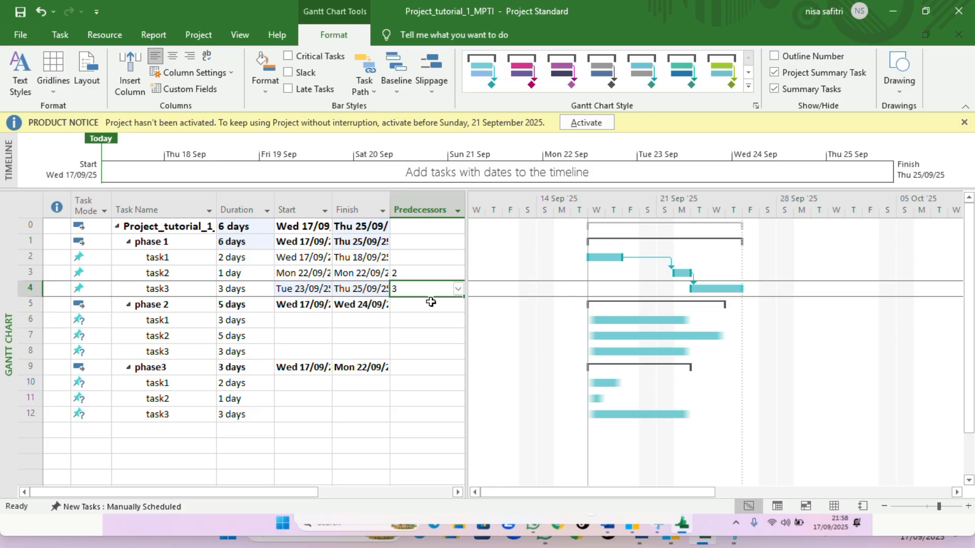
# Link phase 2's task1 to follow phase 1's task3 as its predecessor
pyautogui.click(409, 321)
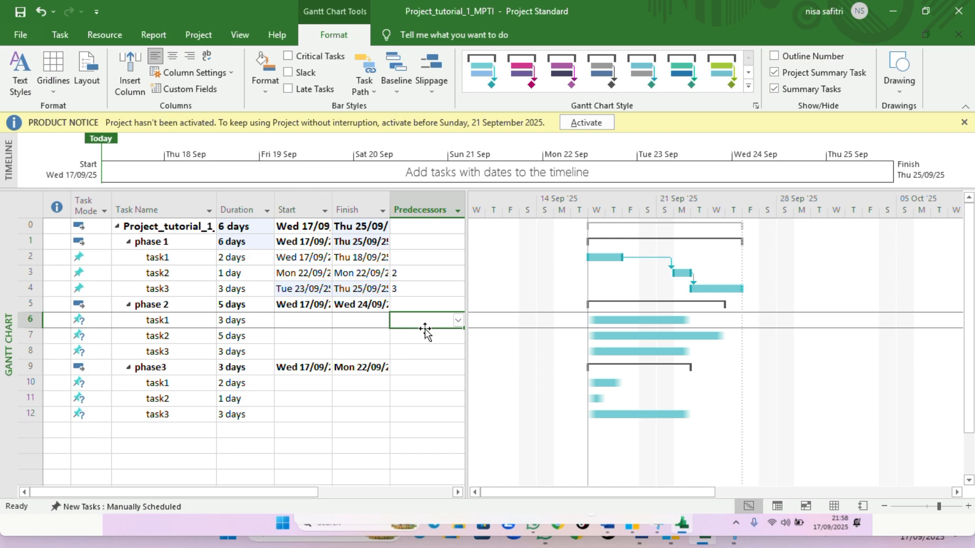
pyautogui.click(458, 322)
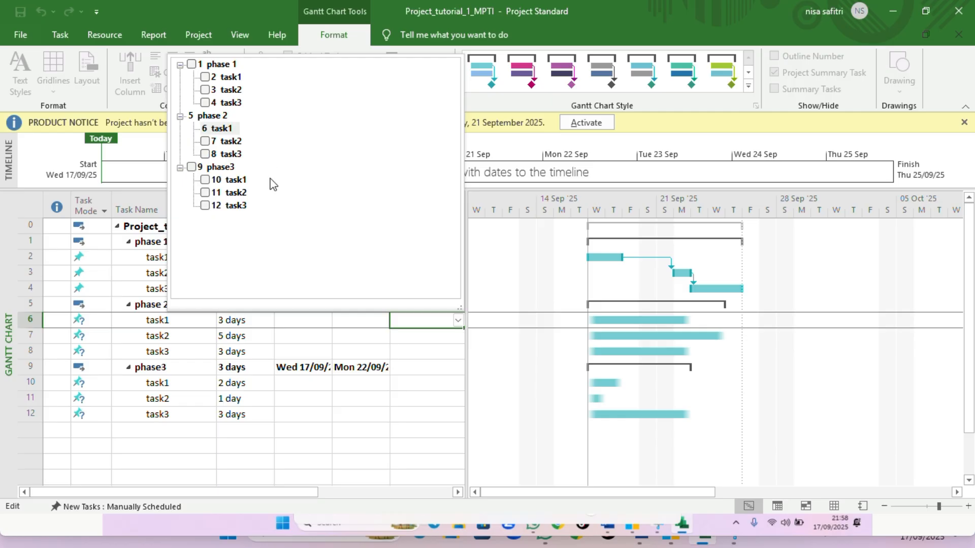
pyautogui.click(208, 104)
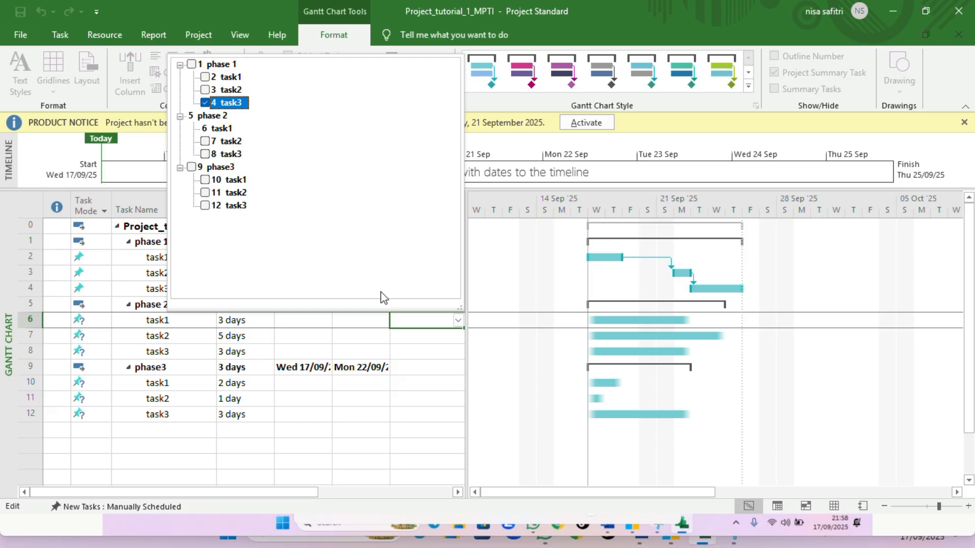
pyautogui.click(445, 358)
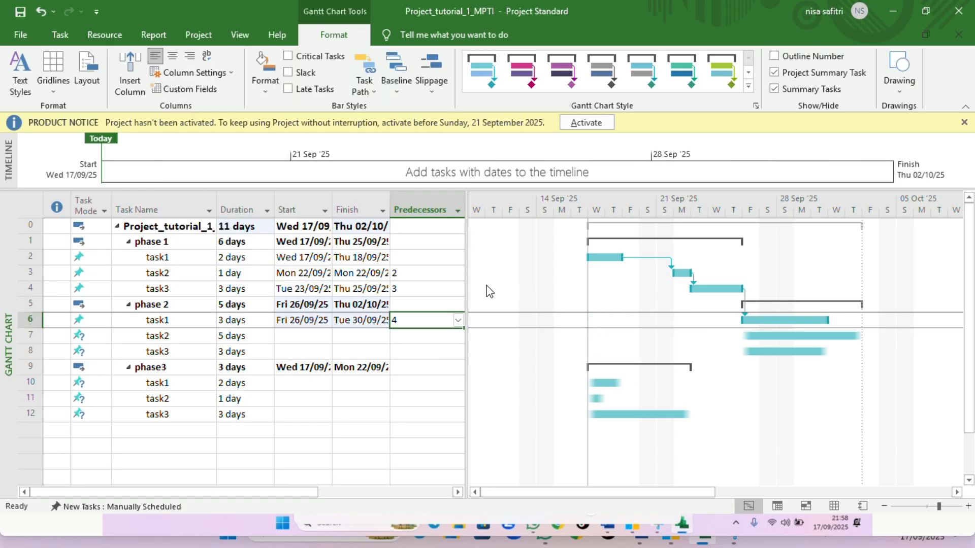
# Set phase 2's task1 as the predecessor of phase 2's task2
pyautogui.click(407, 340)
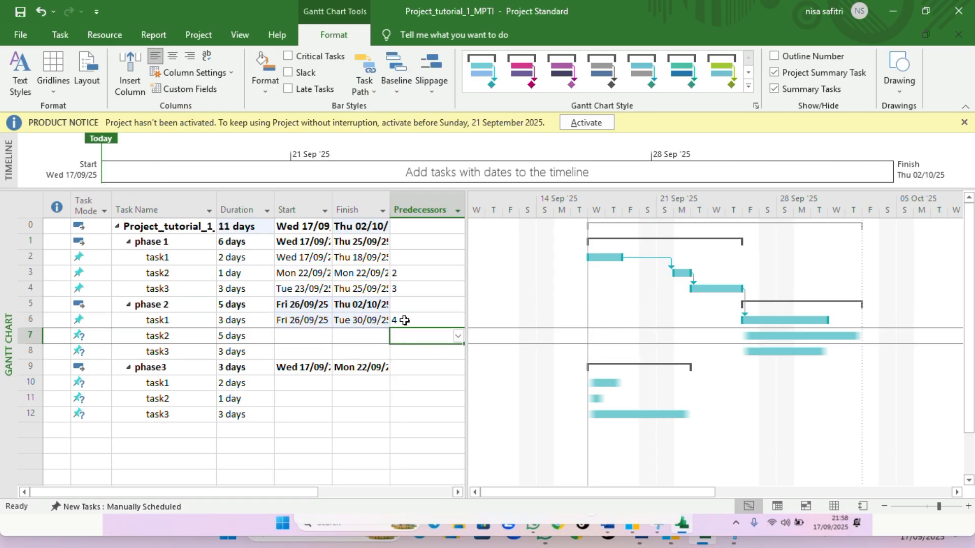
pyautogui.click(459, 336)
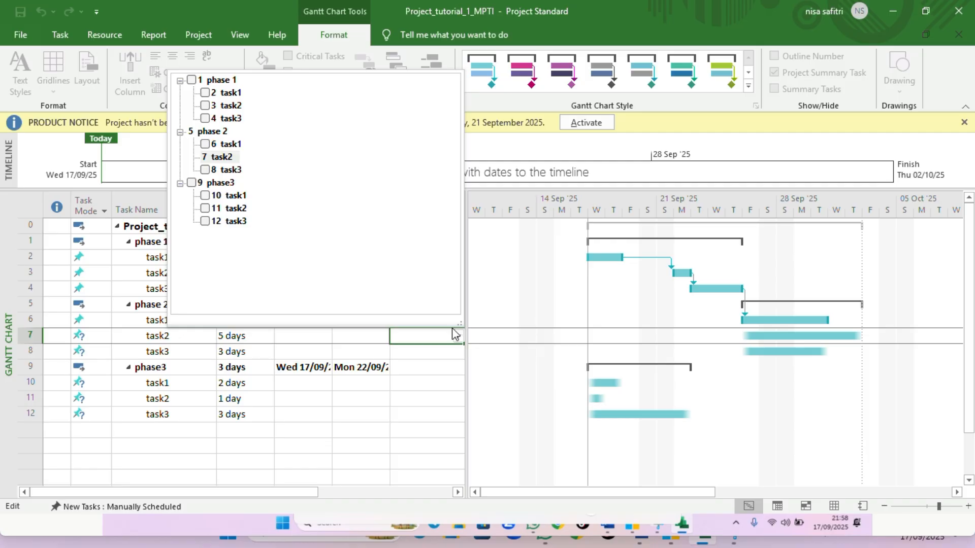
pyautogui.click(205, 144)
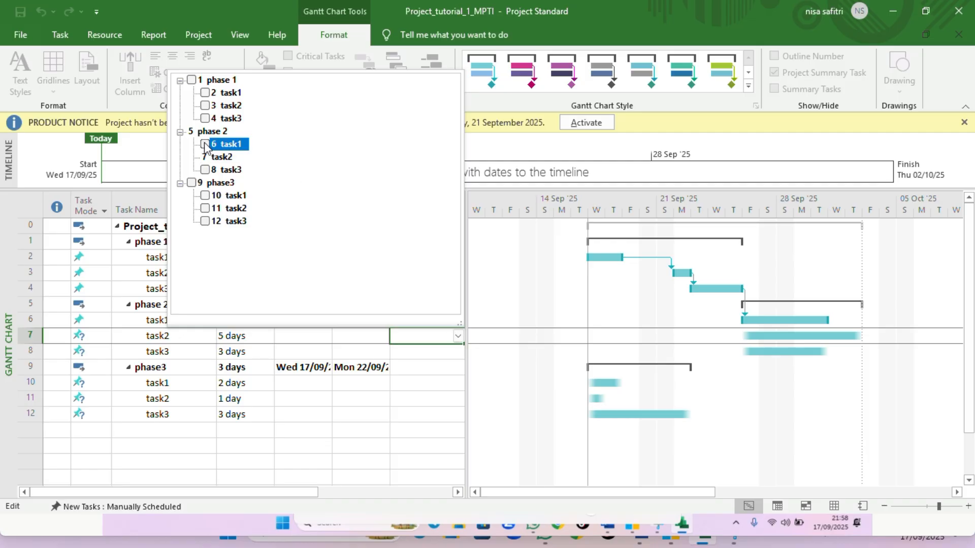
pyautogui.click(516, 325)
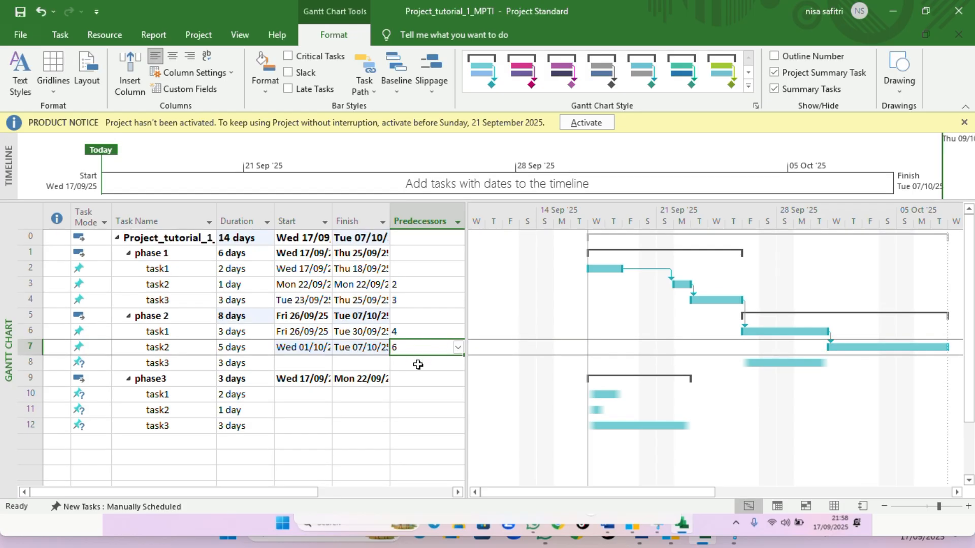
# Set phase 2's task1 as the predecessor of phase 2's task3
pyautogui.click(418, 364)
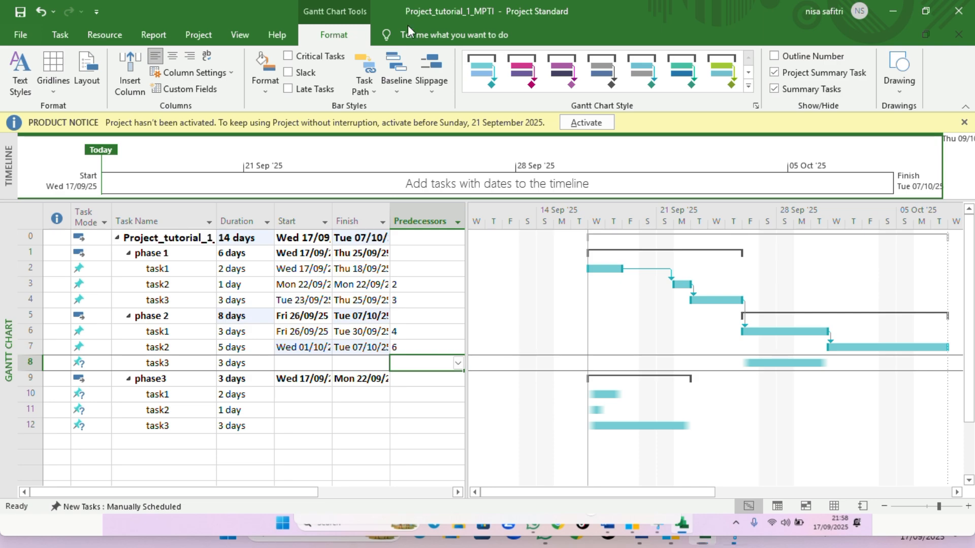
pyautogui.press('Escape')
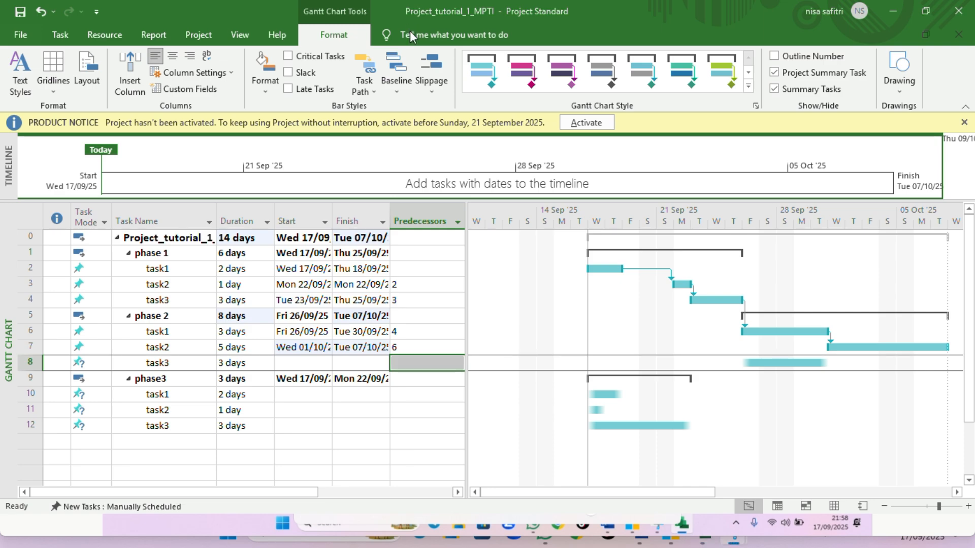
pyautogui.click(460, 367)
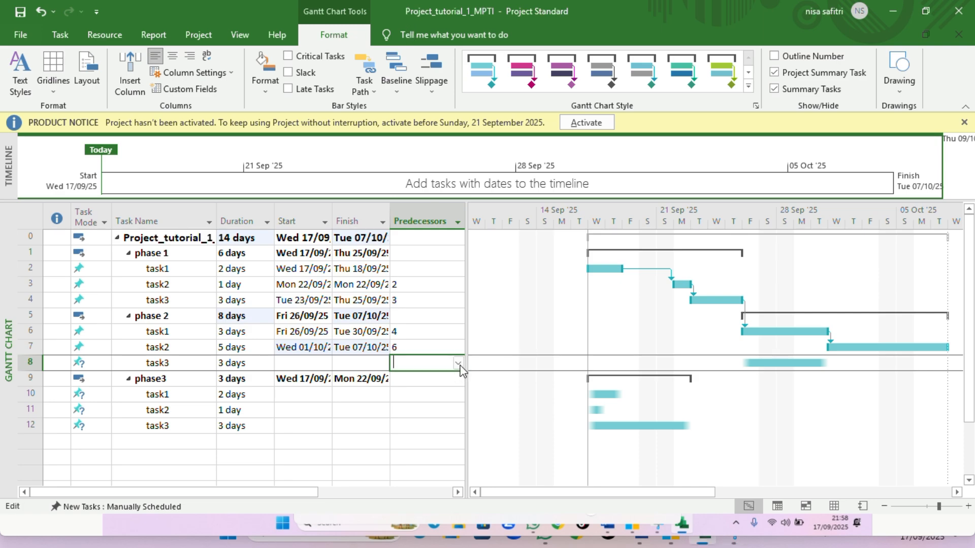
pyautogui.click(458, 364)
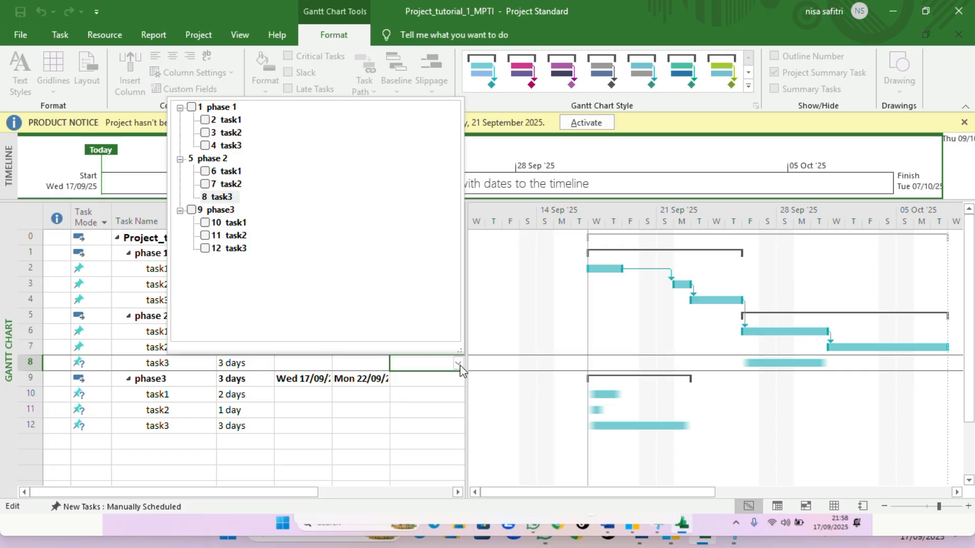
pyautogui.click(206, 171)
pyautogui.click(496, 400)
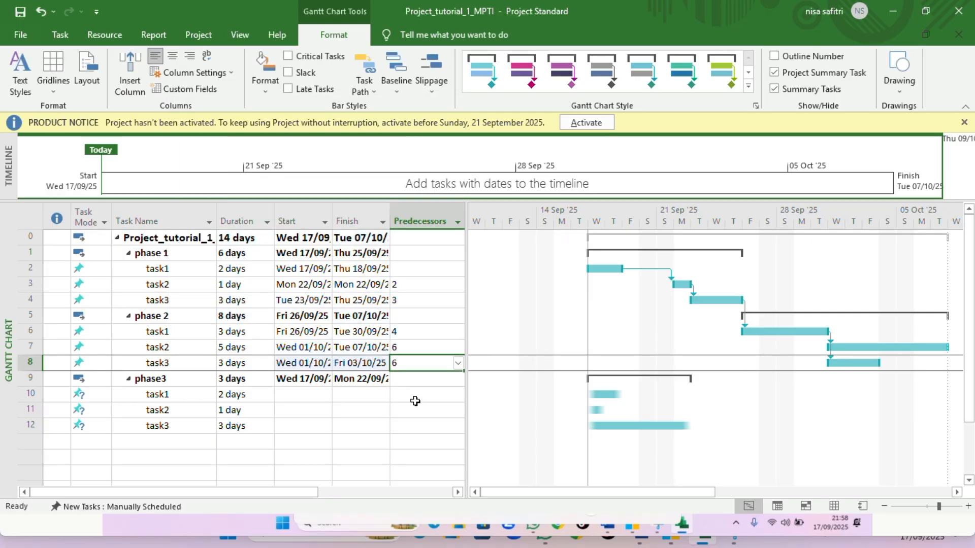
# Set phase 2's task2 and task3 as the predecessors of phase 3's task1
pyautogui.click(440, 393)
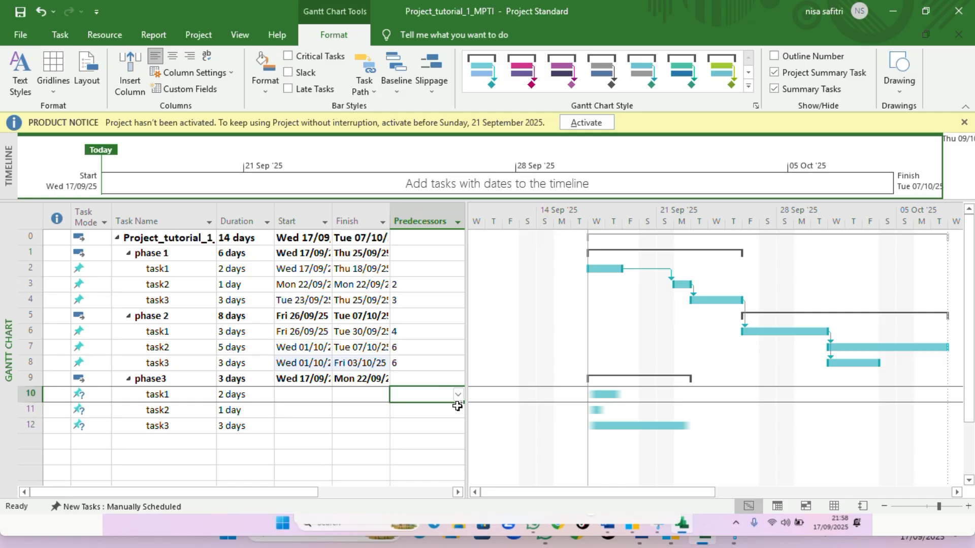
pyautogui.click(458, 395)
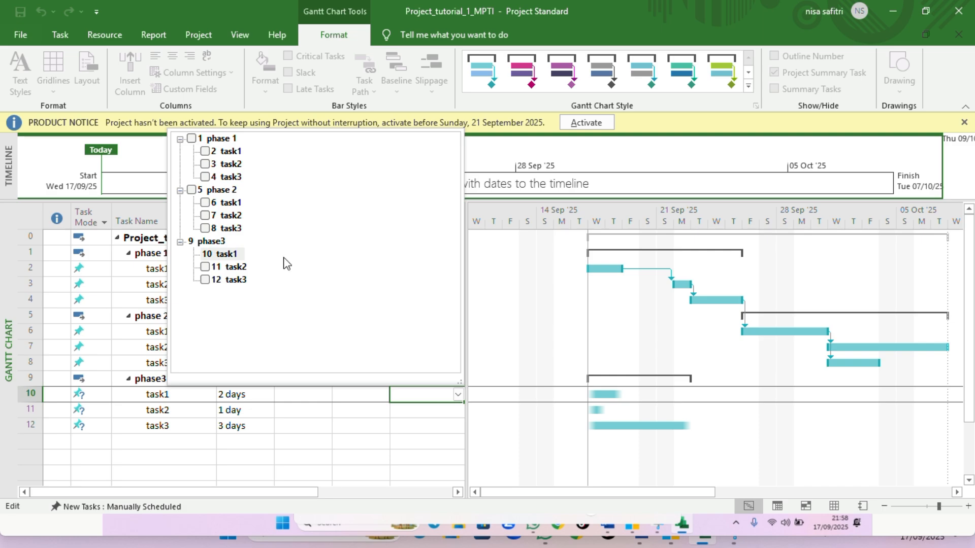
pyautogui.click(430, 396)
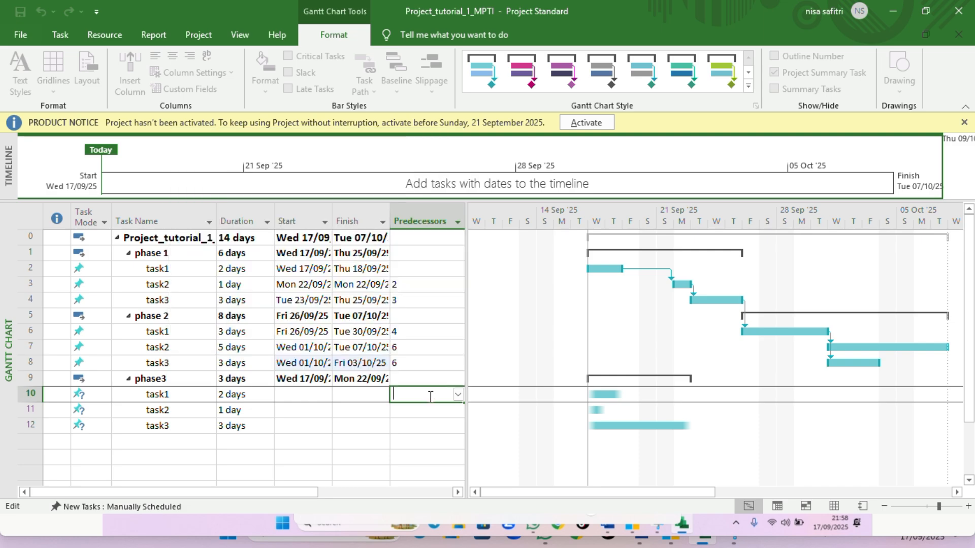
pyautogui.click(458, 395)
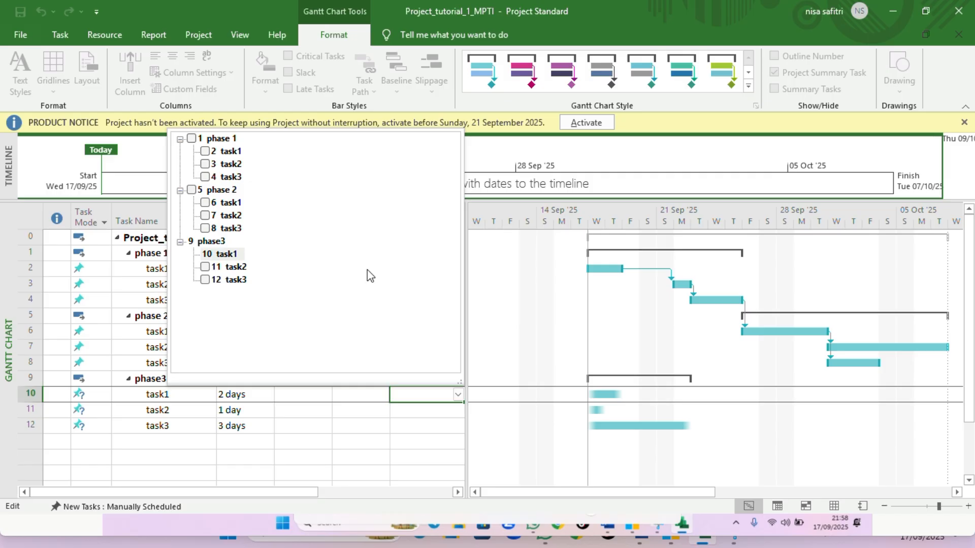
pyautogui.click(206, 216)
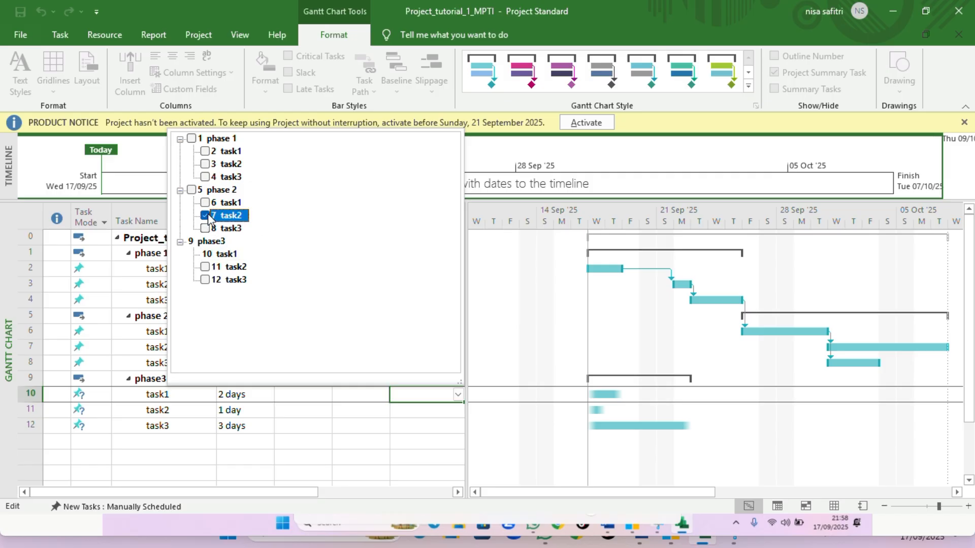
pyautogui.click(206, 228)
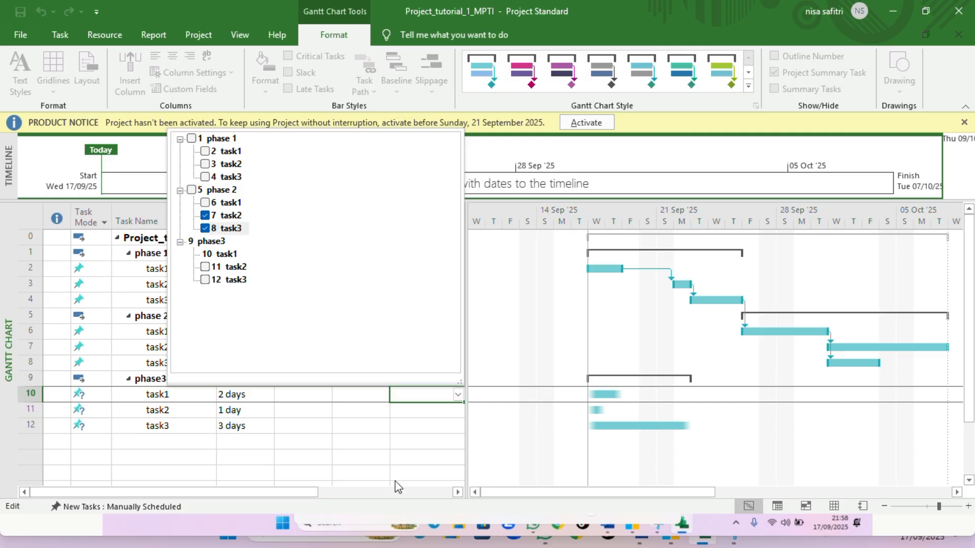
pyautogui.click(488, 456)
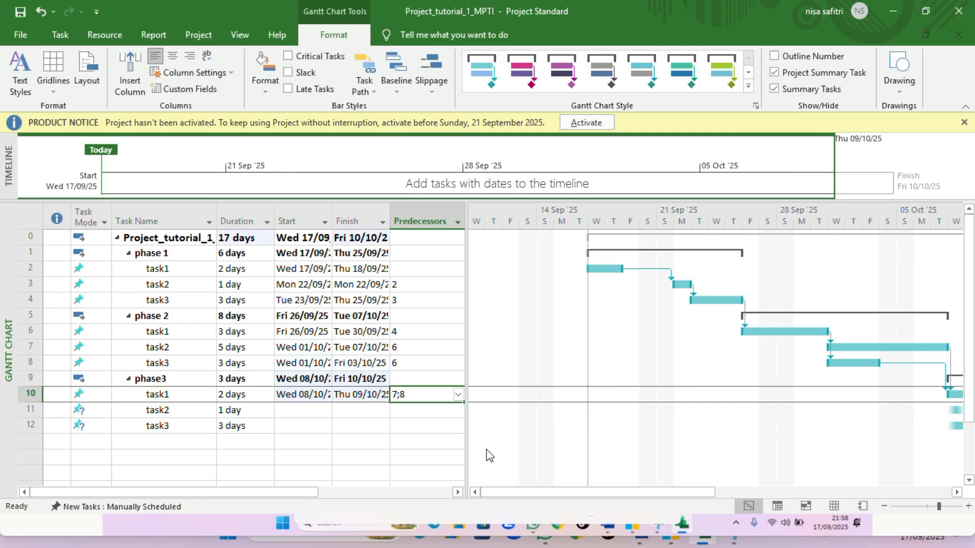
# Set phase 3's task1 as the predecessor of phase 3's task2
pyautogui.click(447, 415)
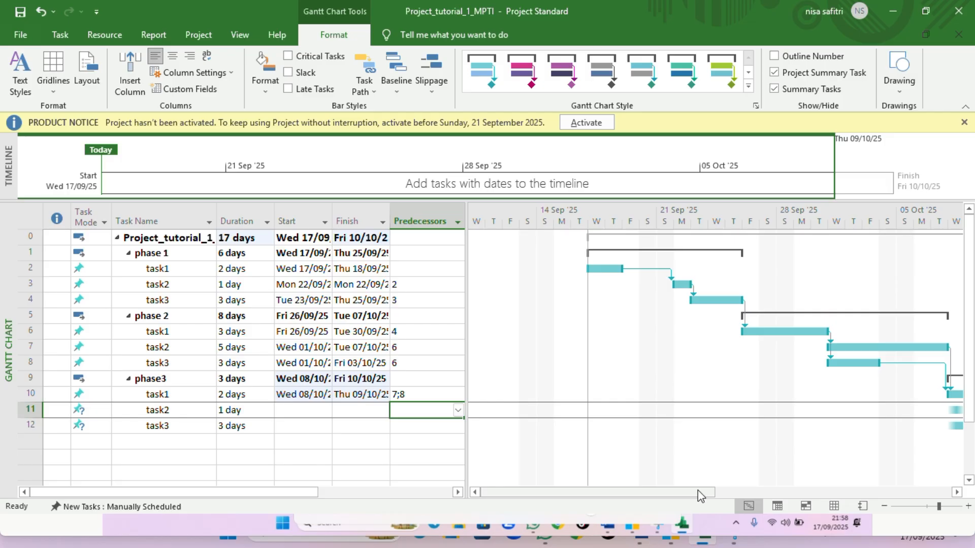
pyautogui.moveTo(698, 492); pyautogui.dragTo(749, 495)
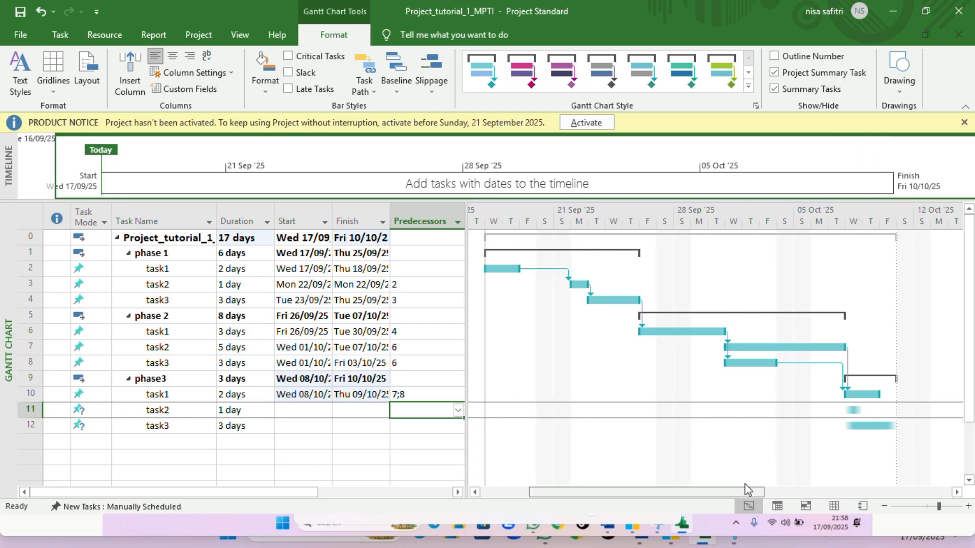
pyautogui.click(931, 506)
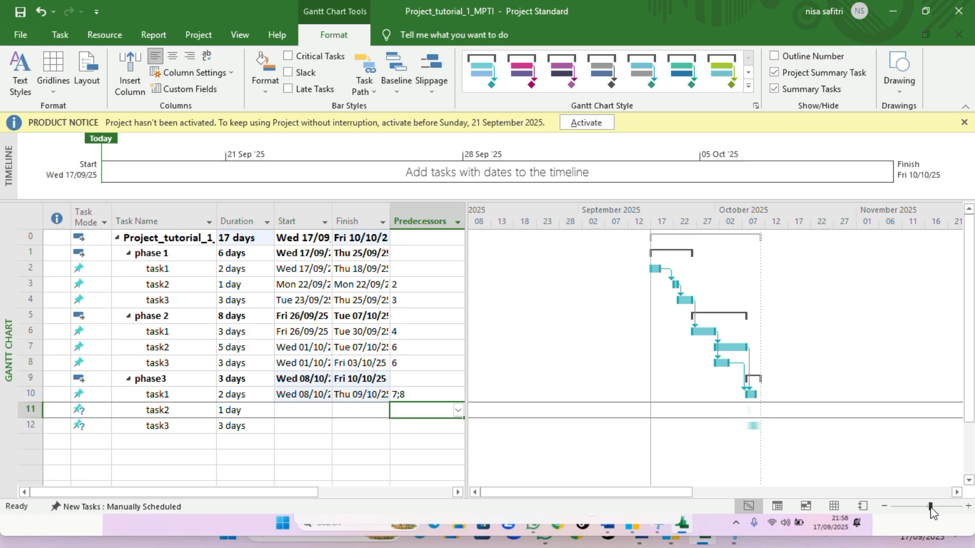
pyautogui.moveTo(931, 507); pyautogui.dragTo(940, 507)
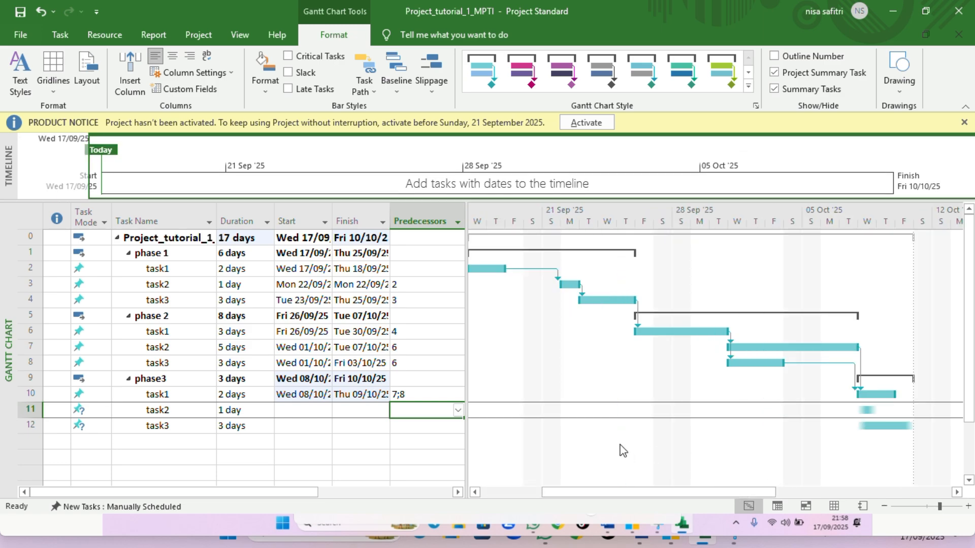
pyautogui.click(458, 411)
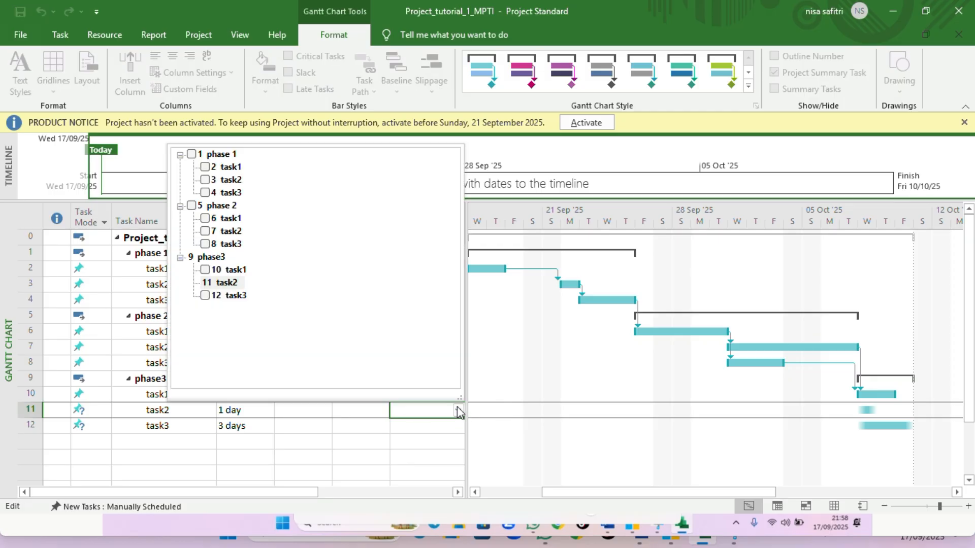
pyautogui.click(203, 272)
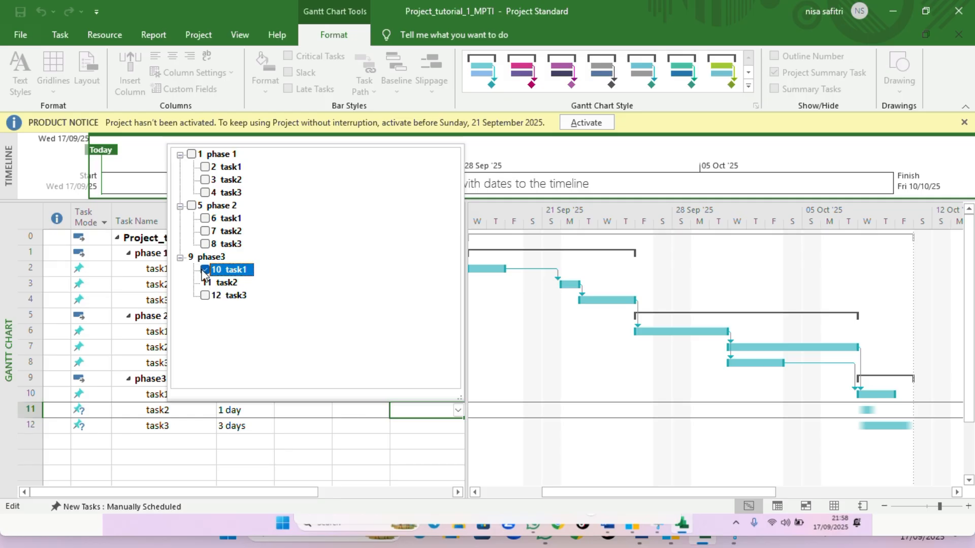
pyautogui.click(402, 441)
# Set phase 3's task2 as the predecessor of phase 3's task3
pyautogui.click(430, 426)
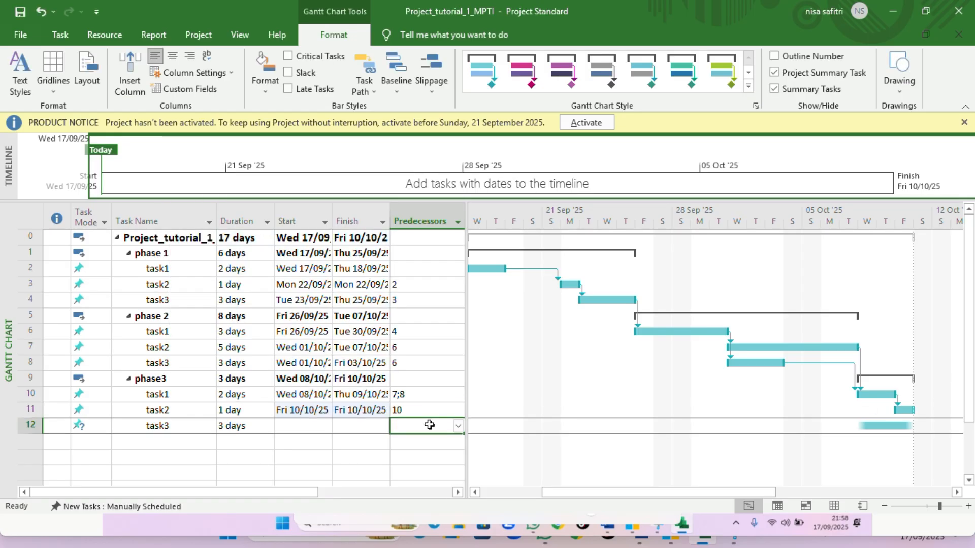
pyautogui.click(457, 426)
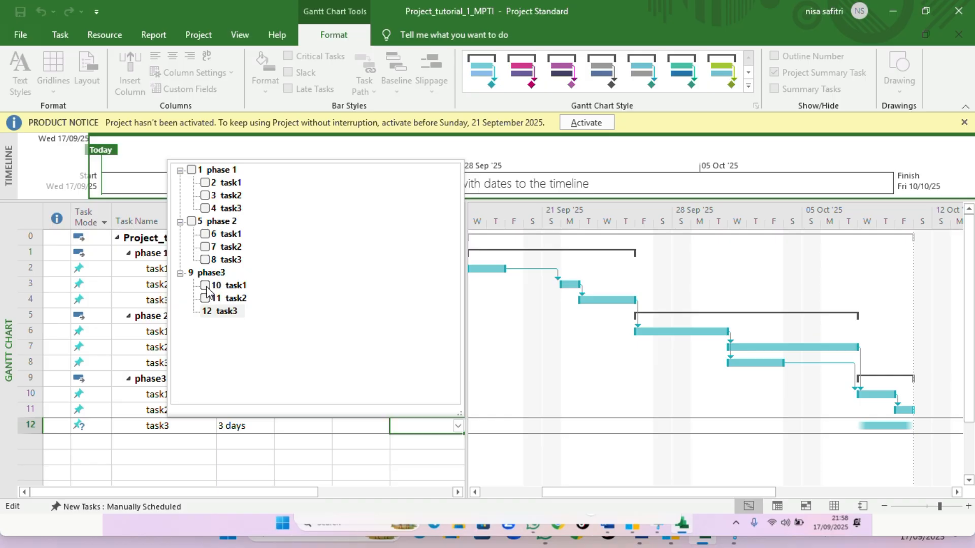
pyautogui.click(205, 298)
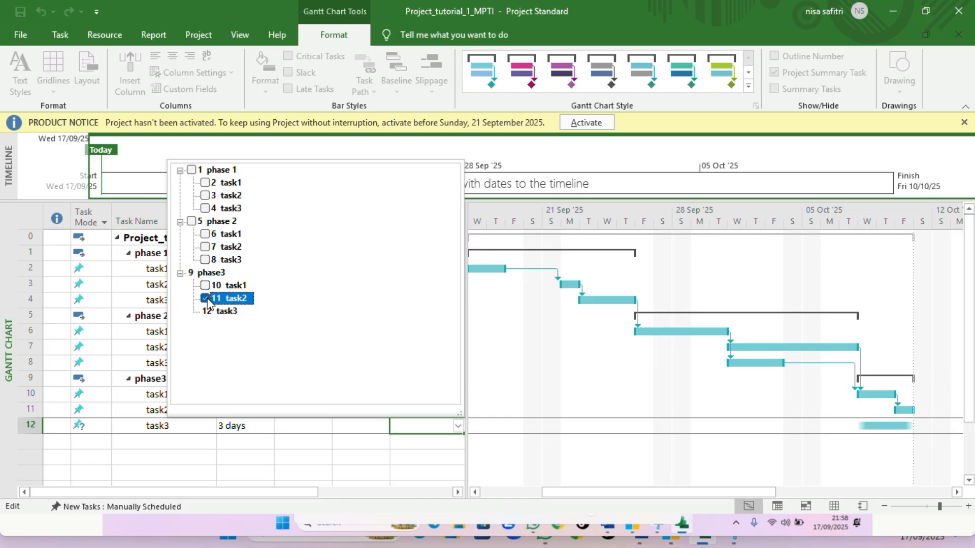
pyautogui.click(412, 463)
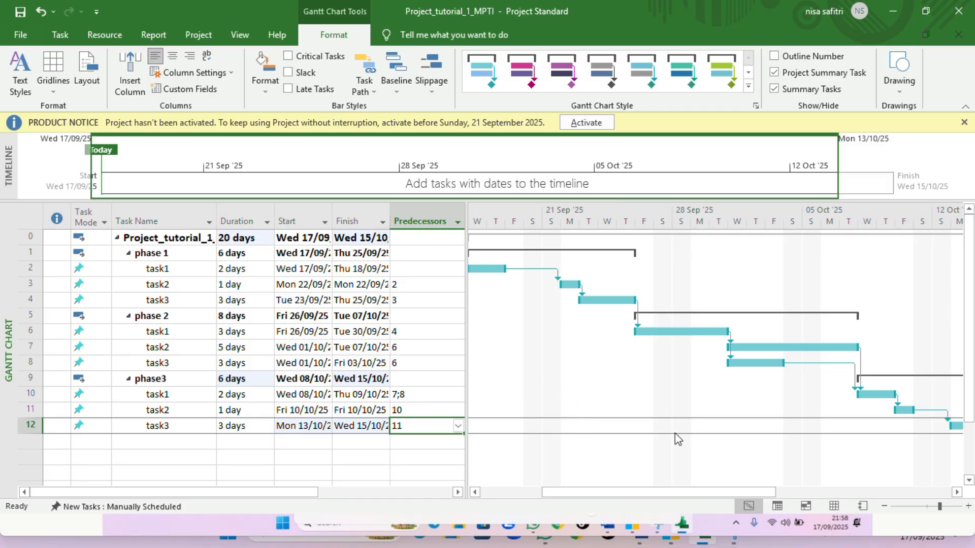
pyautogui.moveTo(714, 495)
pyautogui.mouseDown()
pyautogui.moveTo(637, 495)
pyautogui.moveTo(822, 507)
pyautogui.moveTo(728, 508)
pyautogui.moveTo(805, 517)
pyautogui.moveTo(770, 515)
pyautogui.moveTo(744, 489)
pyautogui.moveTo(680, 493)
pyautogui.mouseUp()
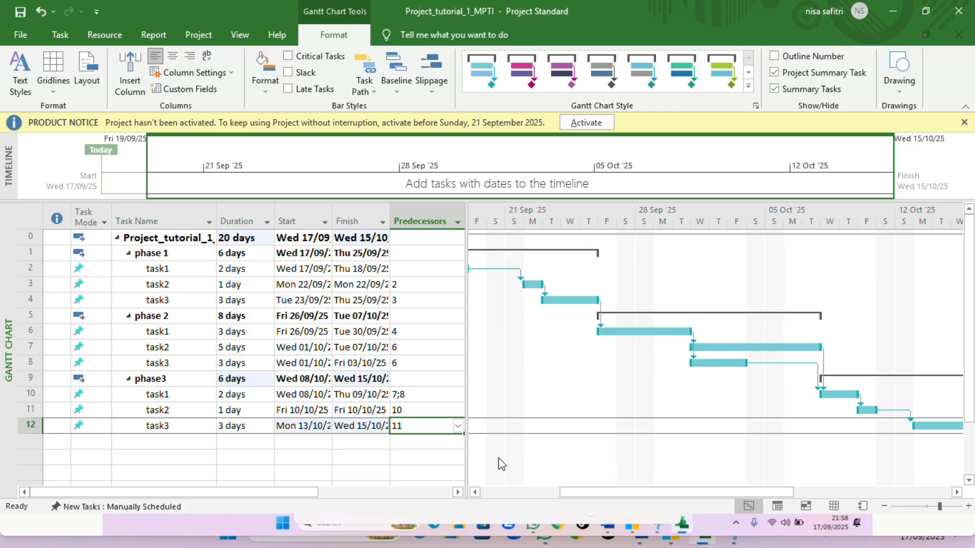
pyautogui.moveTo(569, 491); pyautogui.dragTo(511, 492)
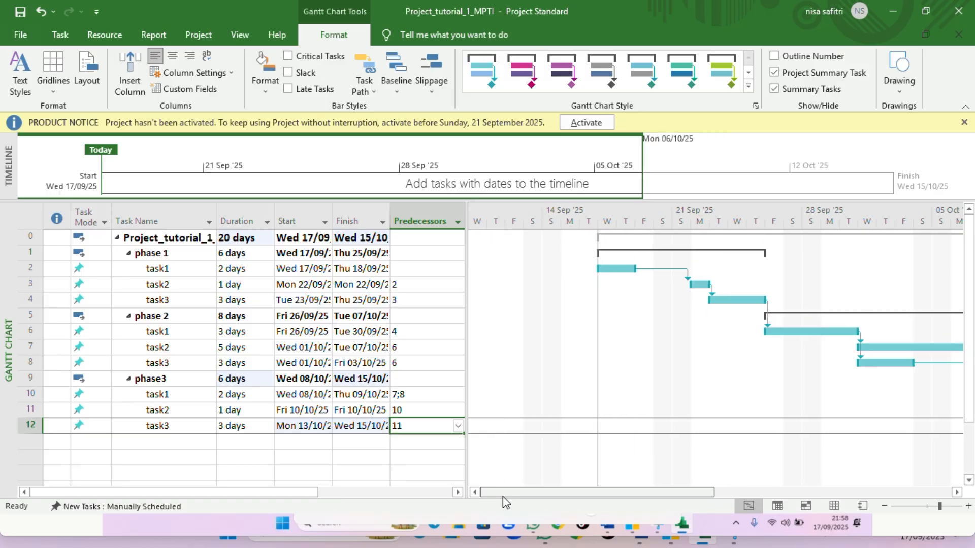
pyautogui.moveTo(502, 495)
pyautogui.mouseDown()
pyautogui.moveTo(655, 513)
pyautogui.moveTo(668, 529)
pyautogui.moveTo(653, 531)
pyautogui.moveTo(678, 531)
pyautogui.moveTo(522, 523)
pyautogui.moveTo(491, 488)
pyautogui.mouseUp()
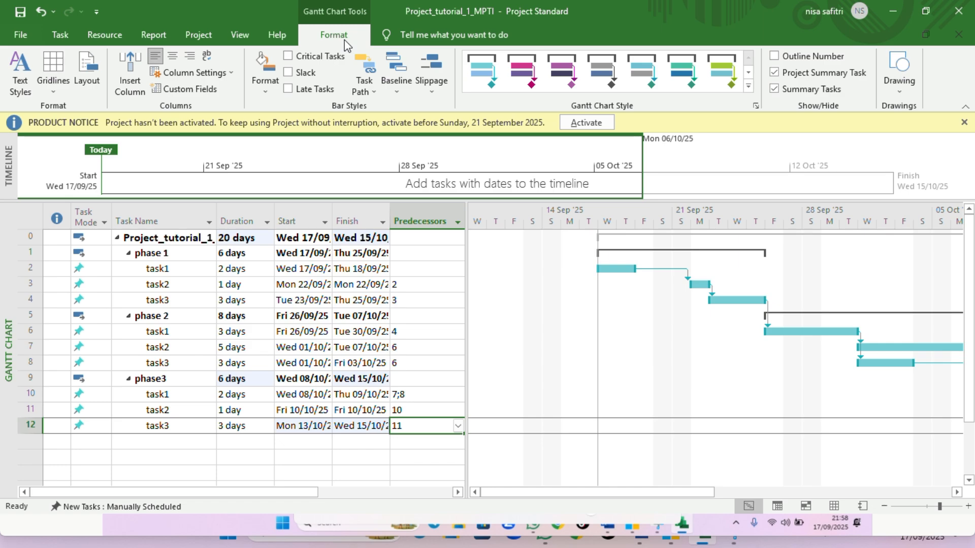
# Change the text style of Critical Tasks to a red font colour
pyautogui.click(10, 87)
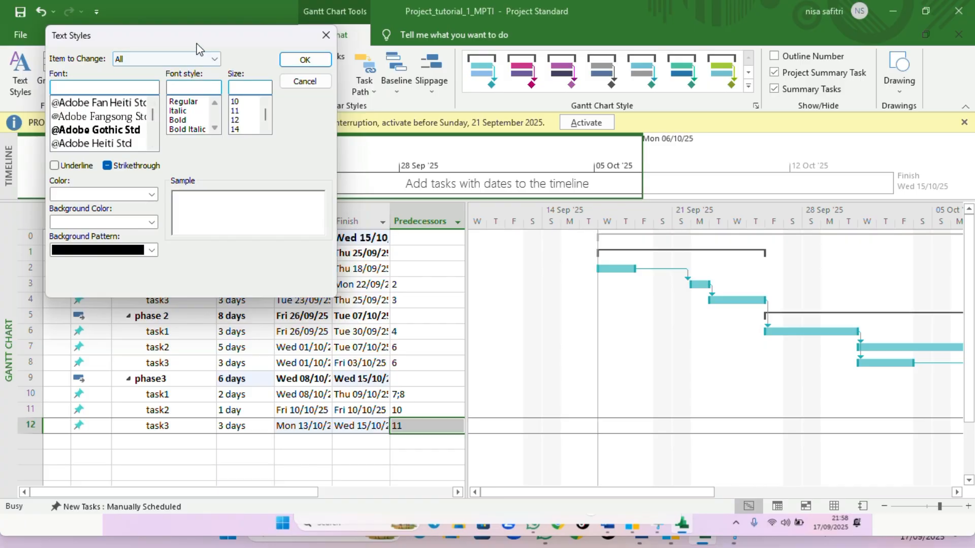
pyautogui.moveTo(205, 41); pyautogui.dragTo(463, 199)
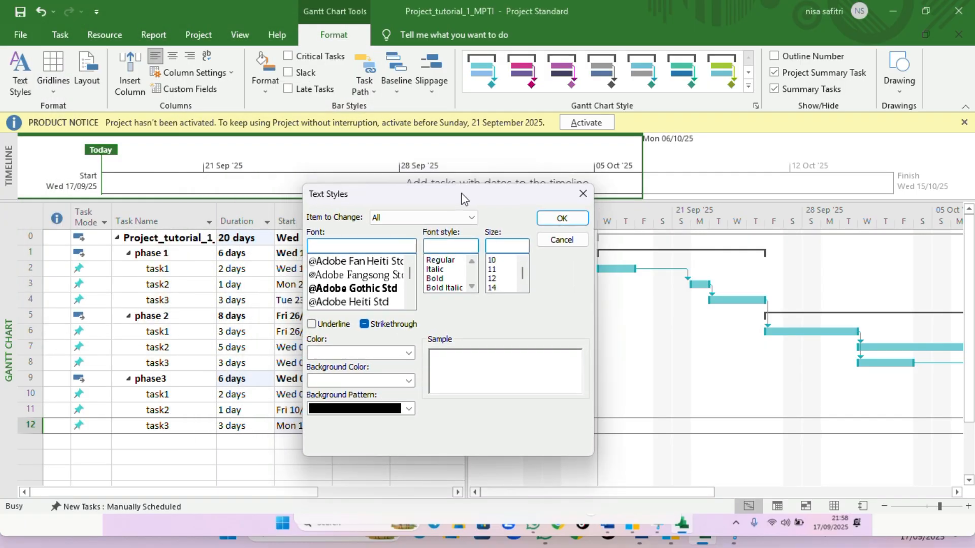
pyautogui.click(468, 218)
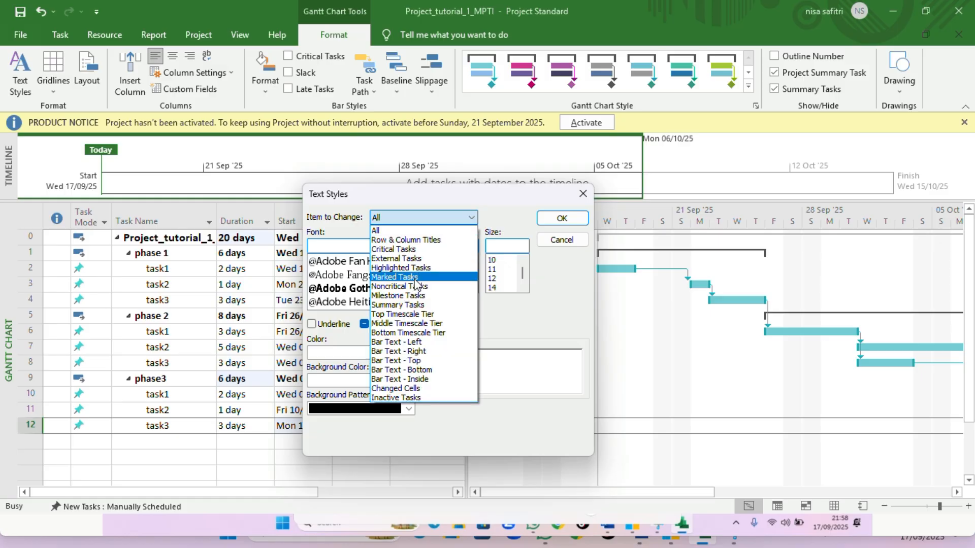
pyautogui.click(393, 249)
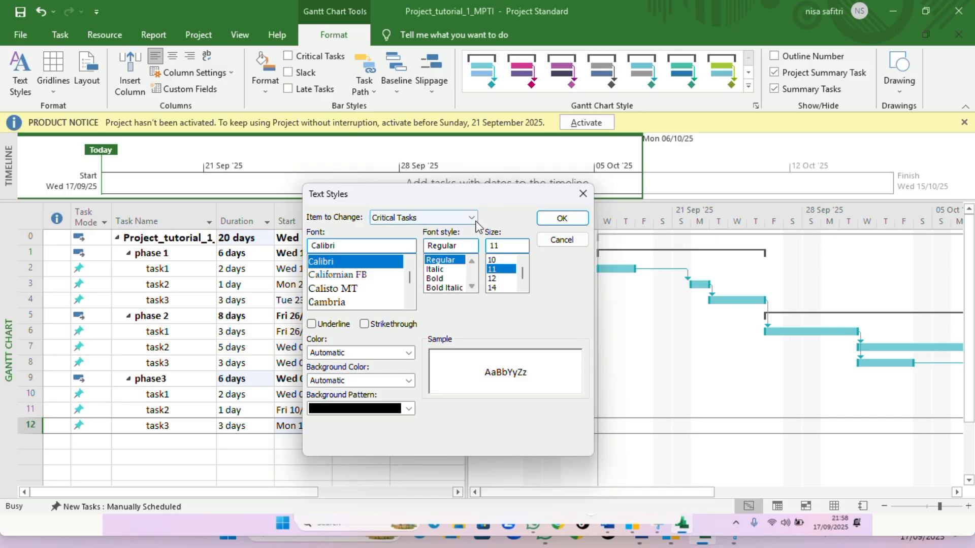
pyautogui.moveTo(489, 194); pyautogui.dragTo(683, 213)
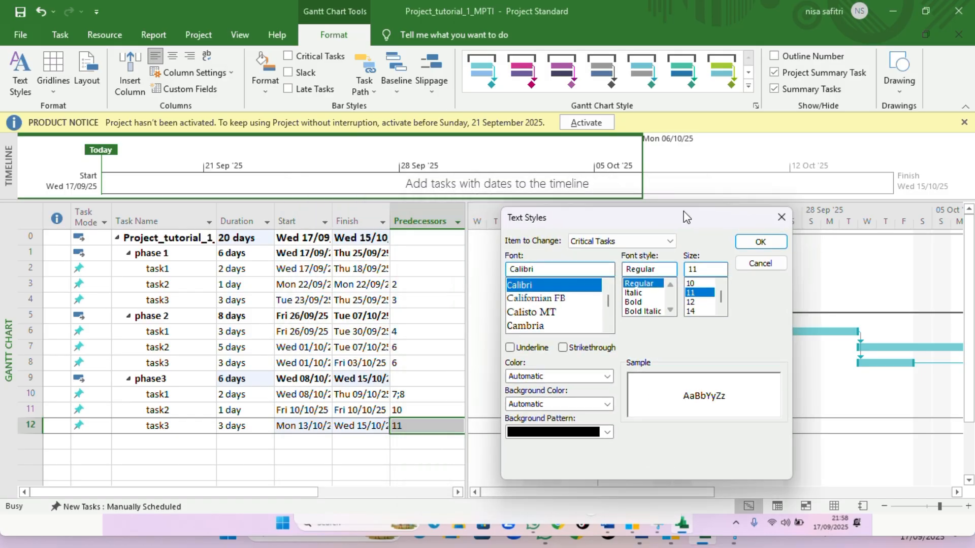
pyautogui.click(608, 376)
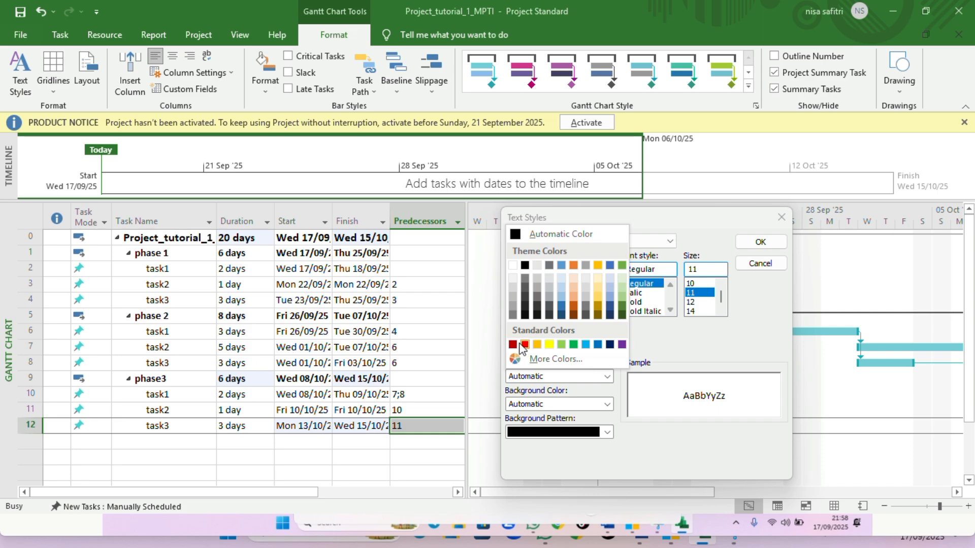
pyautogui.click(524, 345)
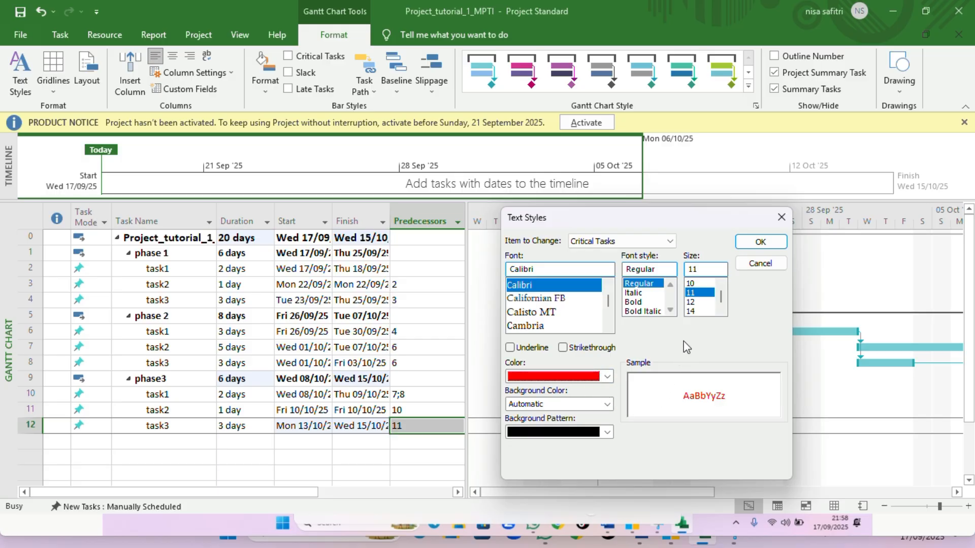
pyautogui.click(750, 249)
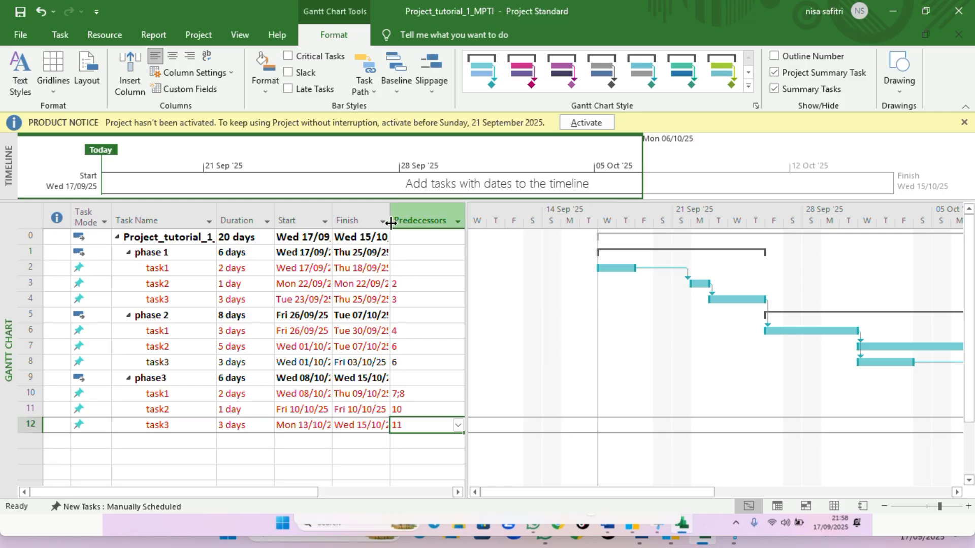
# Widen the Finish and Predecessors columns so their contents show fully
pyautogui.moveTo(390, 221)
pyautogui.mouseDown()
pyautogui.moveTo(418, 231)
pyautogui.moveTo(406, 231)
pyautogui.mouseUp()
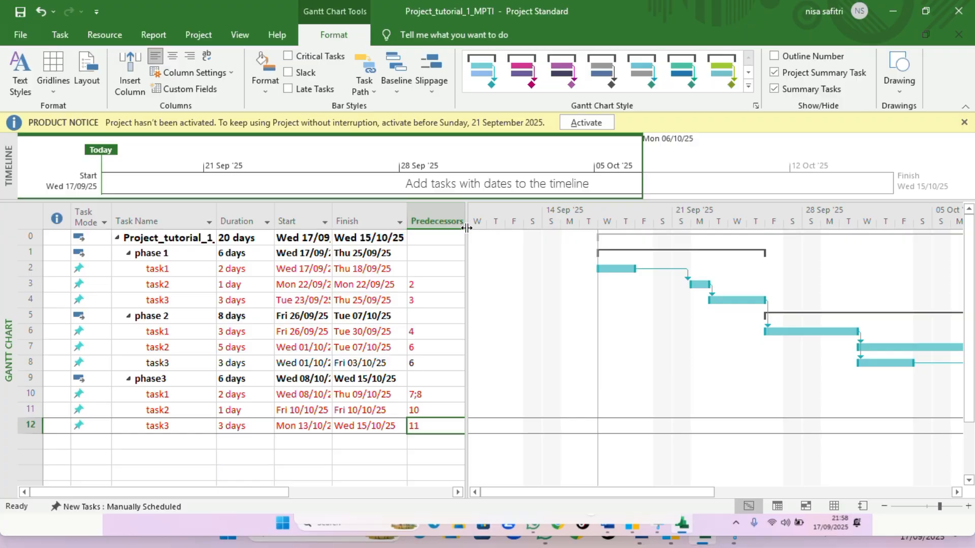
pyautogui.moveTo(466, 228); pyautogui.dragTo(532, 220)
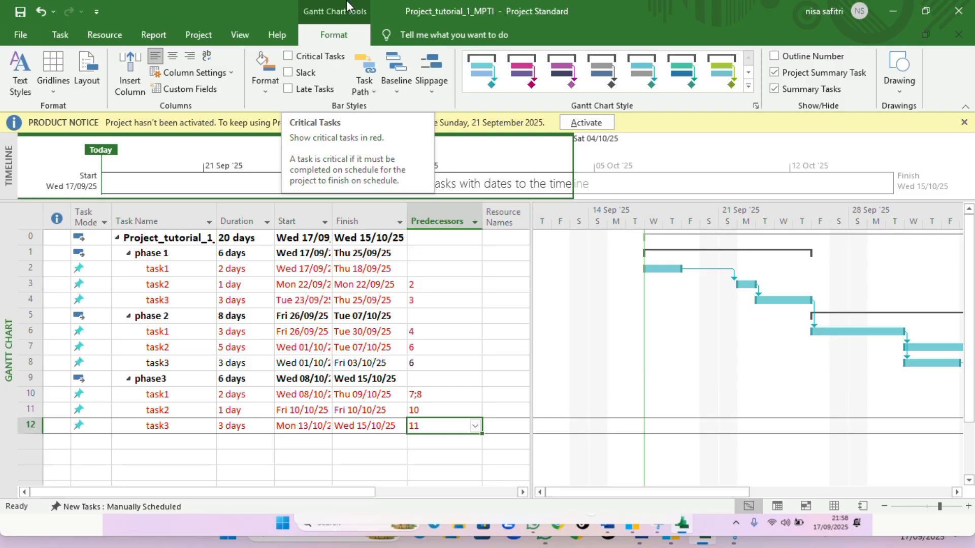
# Turn on Critical Tasks highlighting so critical task bars show in red on the Gantt chart
pyautogui.click(321, 59)
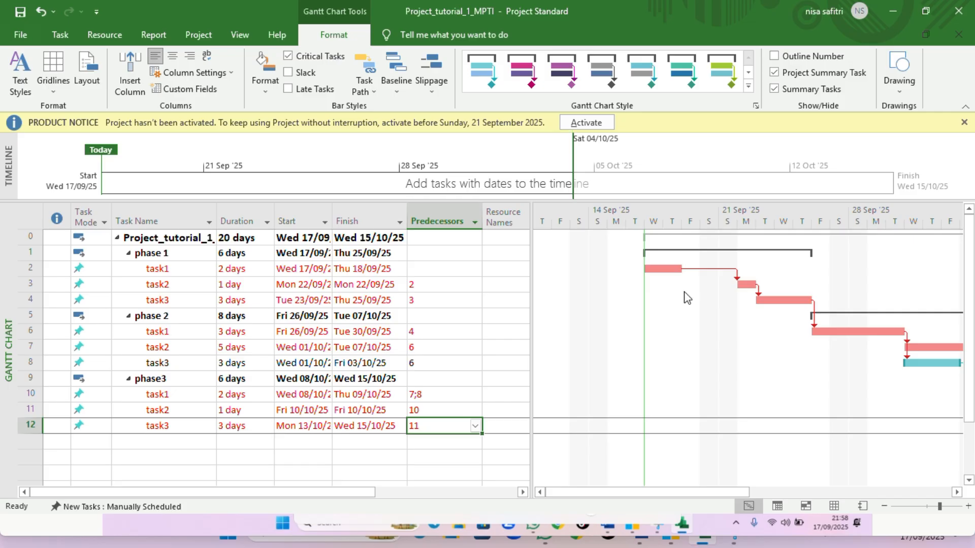
pyautogui.moveTo(654, 490); pyautogui.dragTo(819, 506)
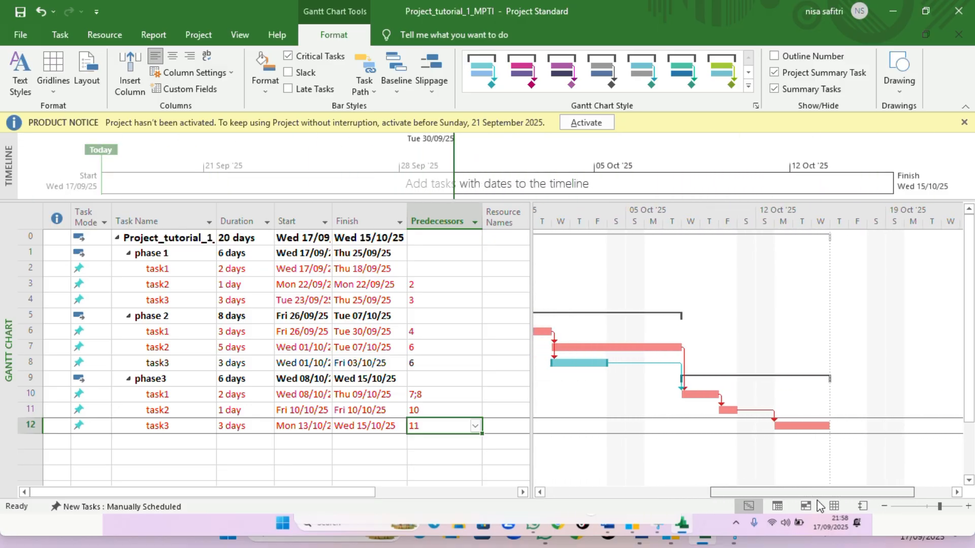
pyautogui.click(930, 507)
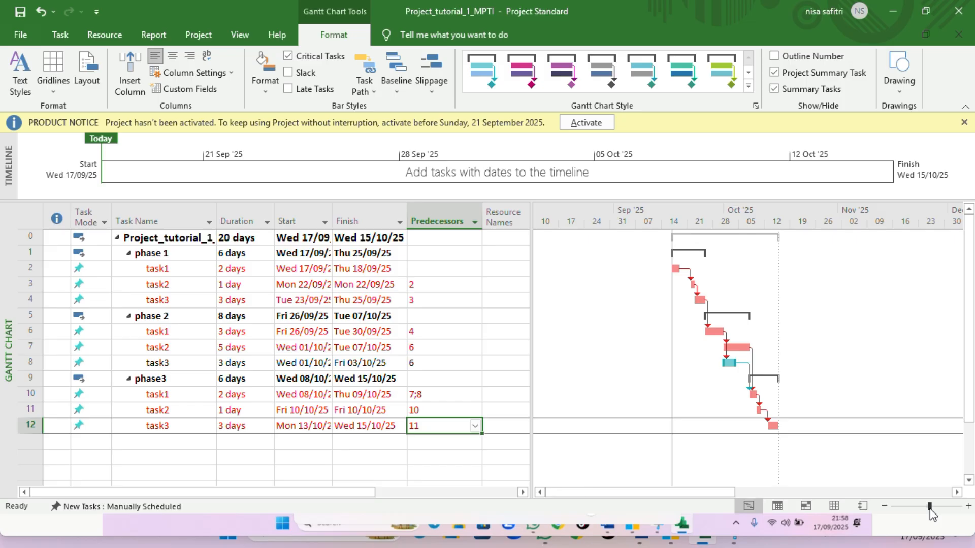
pyautogui.moveTo(930, 508); pyautogui.dragTo(939, 508)
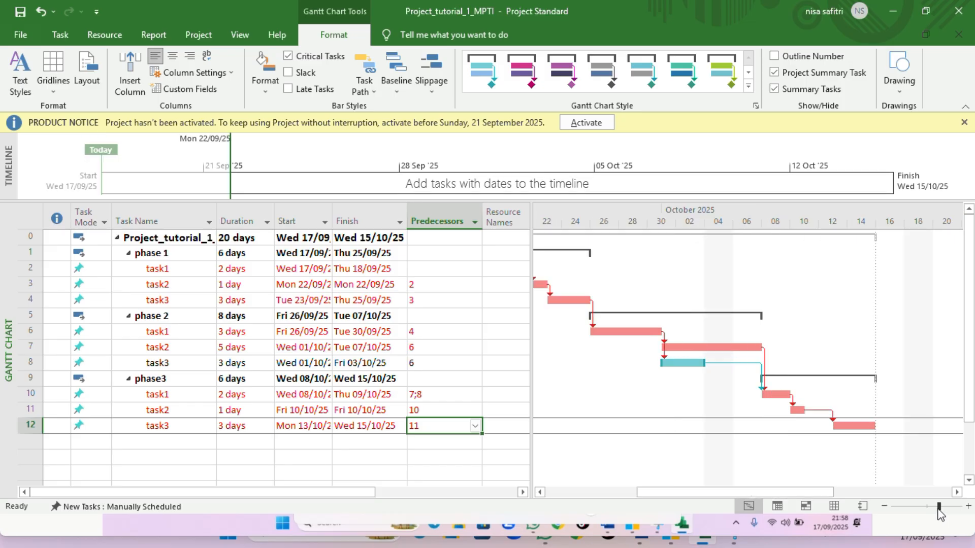
pyautogui.moveTo(787, 490)
pyautogui.mouseDown()
pyautogui.moveTo(754, 500)
pyautogui.moveTo(756, 525)
pyautogui.mouseUp()
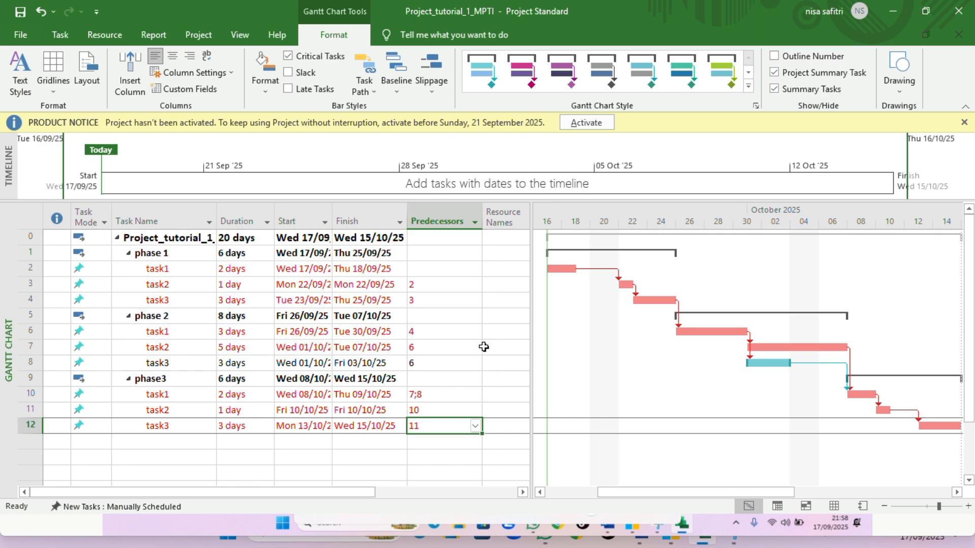
pyautogui.click(473, 180)
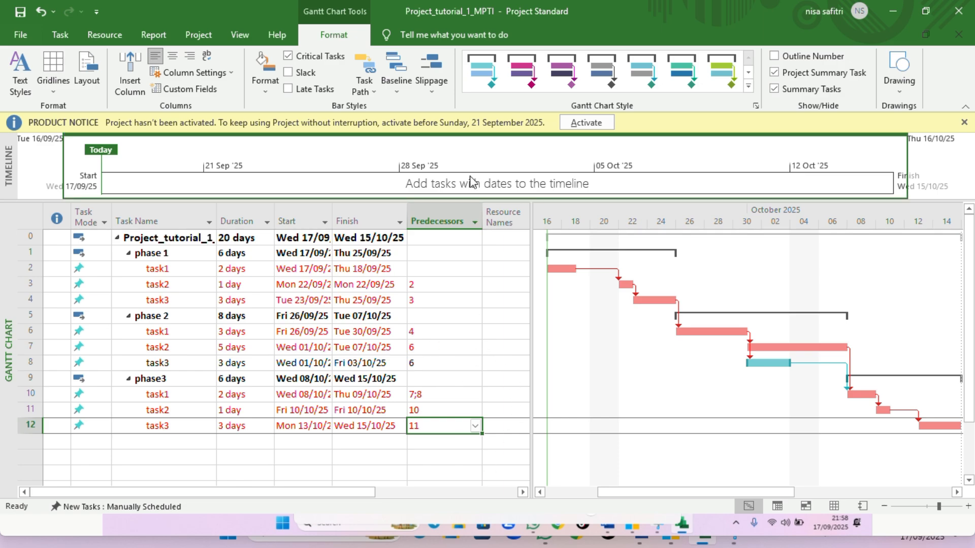
pyautogui.click(306, 331)
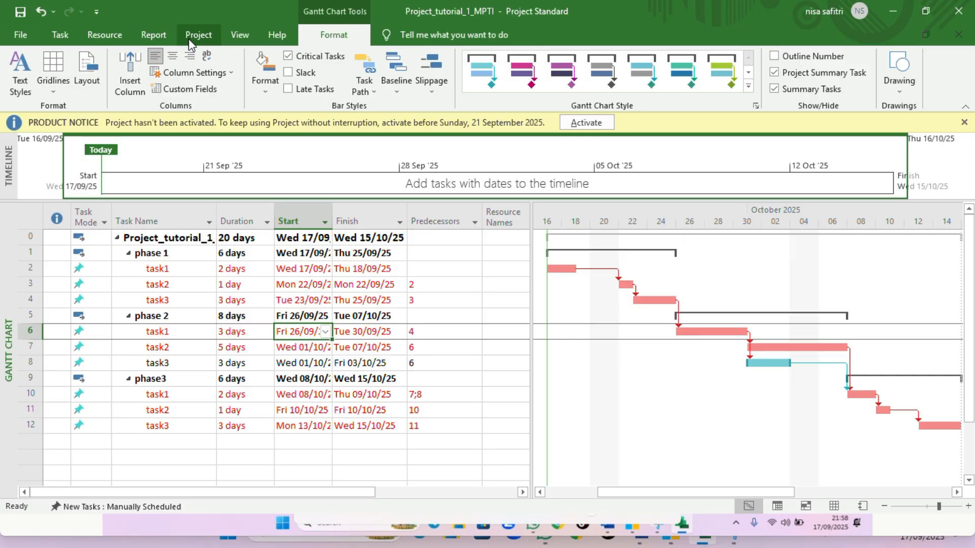
# Switch the view to the Resource Sheet
pyautogui.click(114, 35)
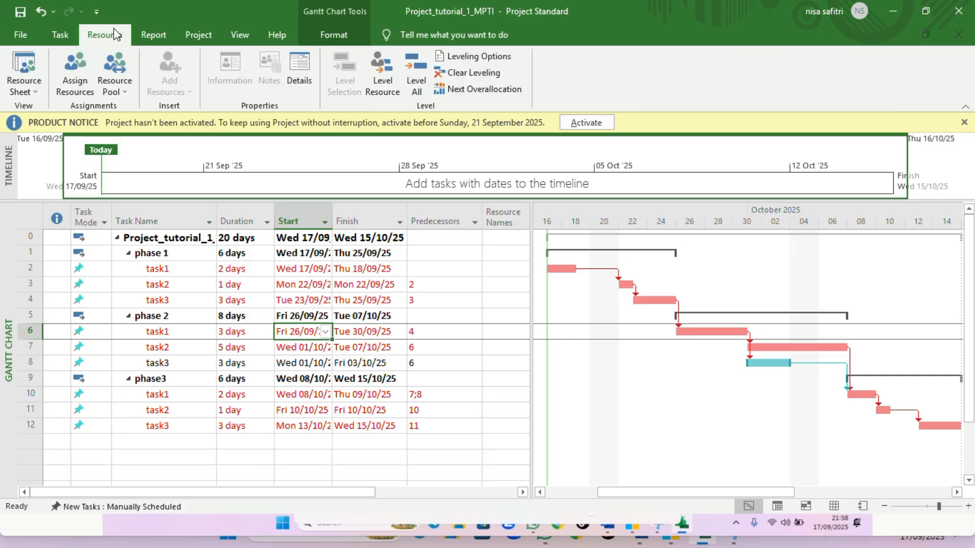
pyautogui.click(23, 86)
pyautogui.click(23, 86)
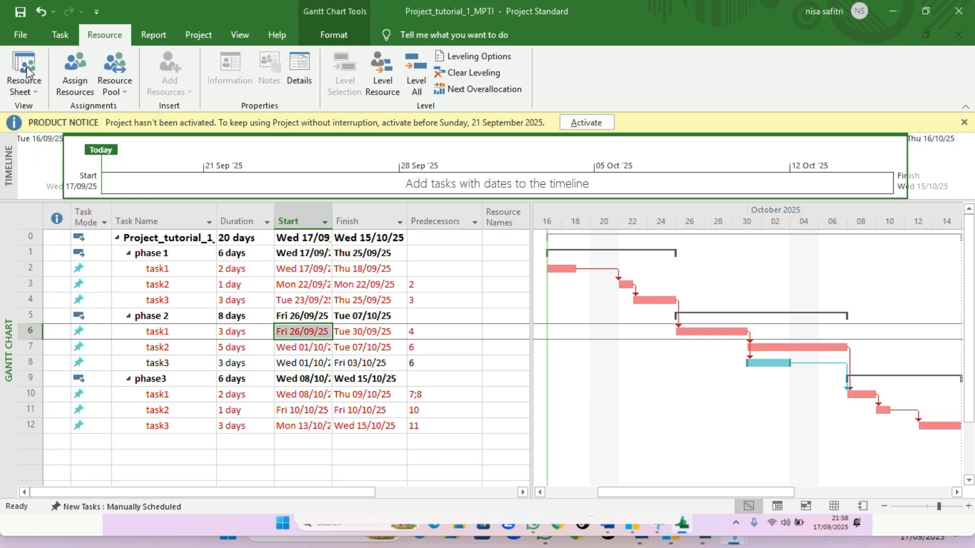
pyautogui.click(32, 87)
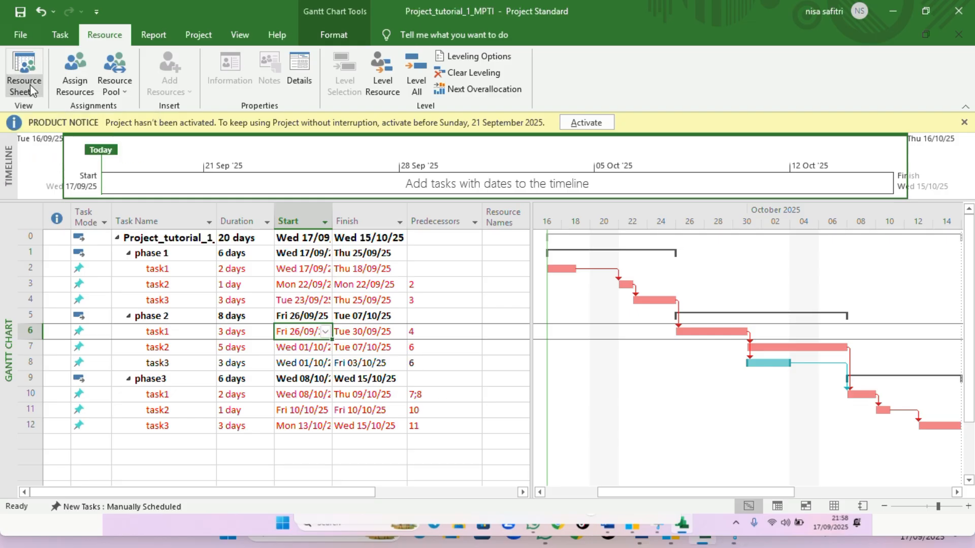
pyautogui.click(31, 90)
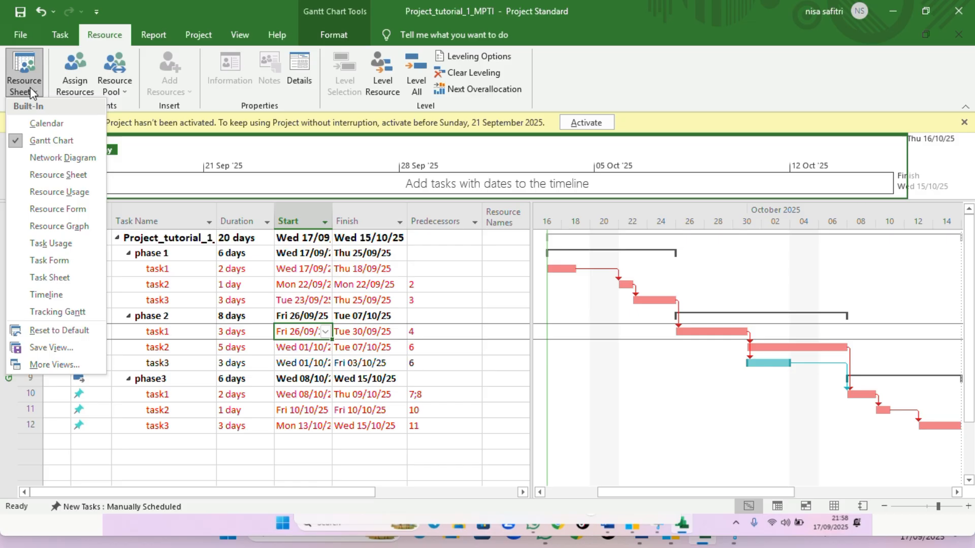
pyautogui.click(44, 175)
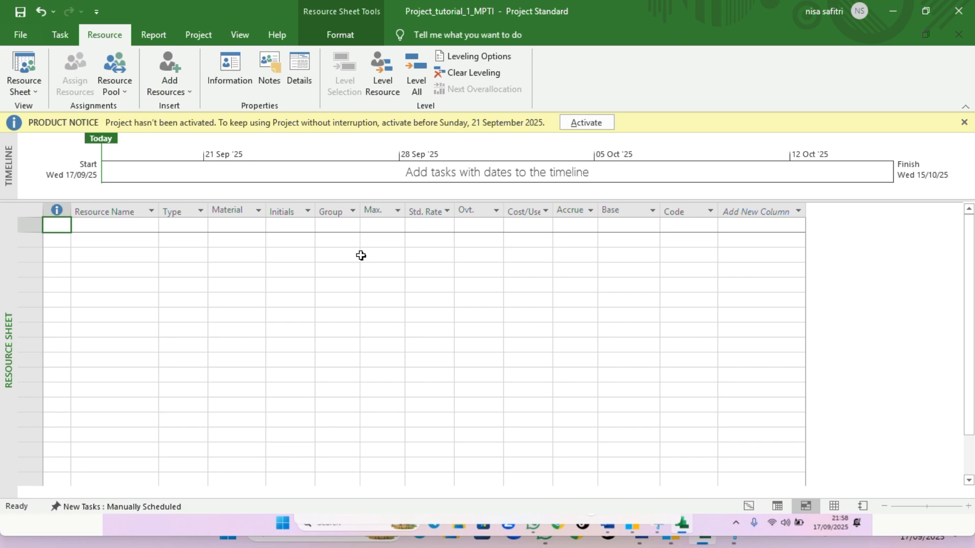
# Add a resource named Project Manager in the first row of the sheet
pyautogui.click(124, 226)
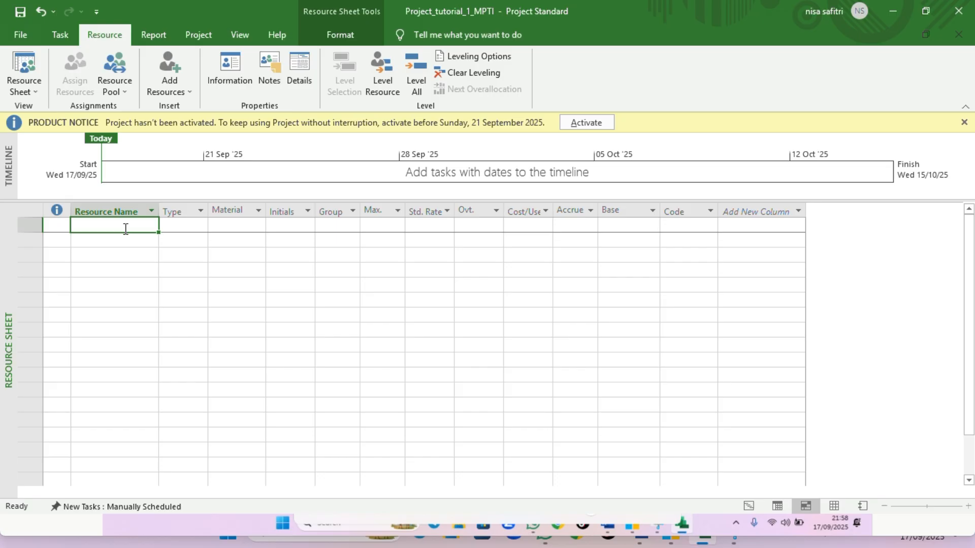
pyautogui.write('P')
pyautogui.press('capslock')
pyautogui.write('r')
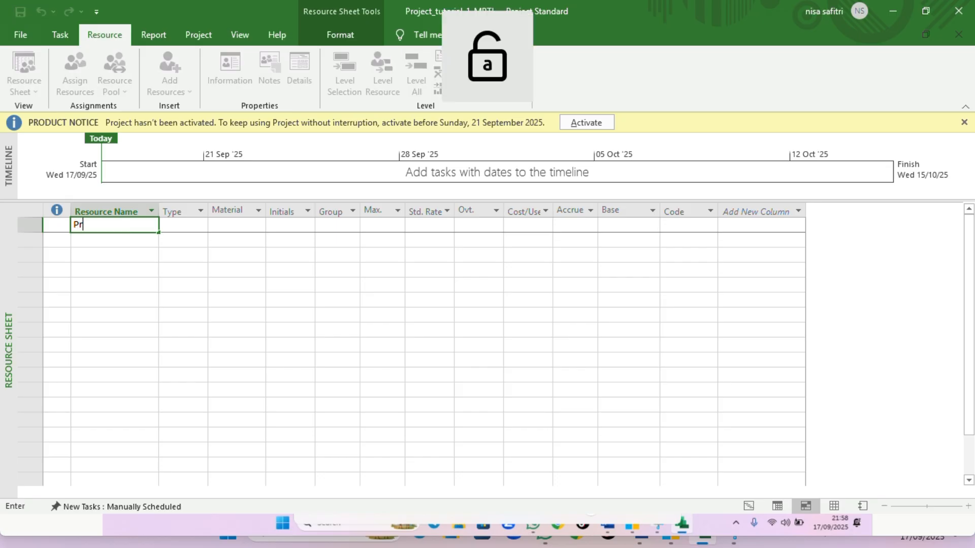
pyautogui.write('o')
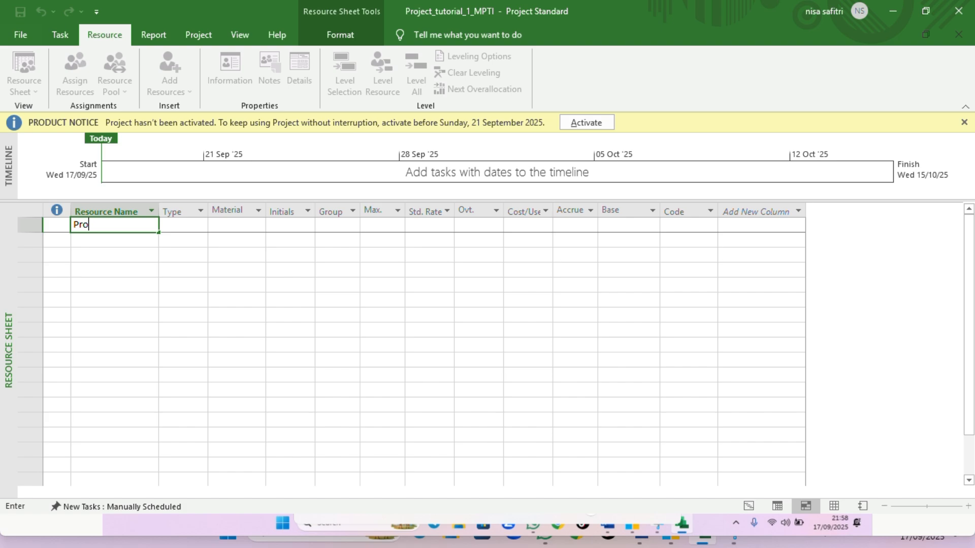
pyautogui.write('ject')
pyautogui.press('capslock')
pyautogui.write('M')
pyautogui.press('capslock')
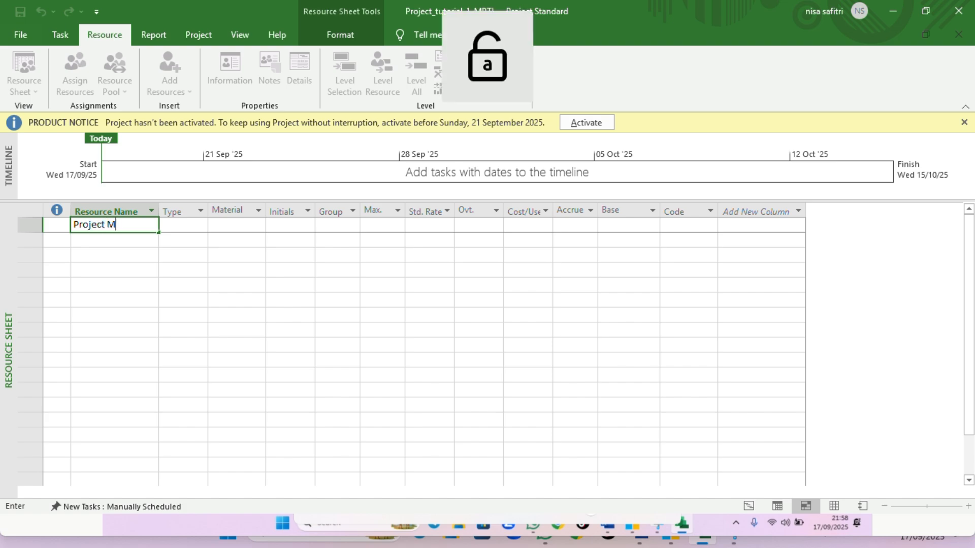
pyautogui.write('anager')
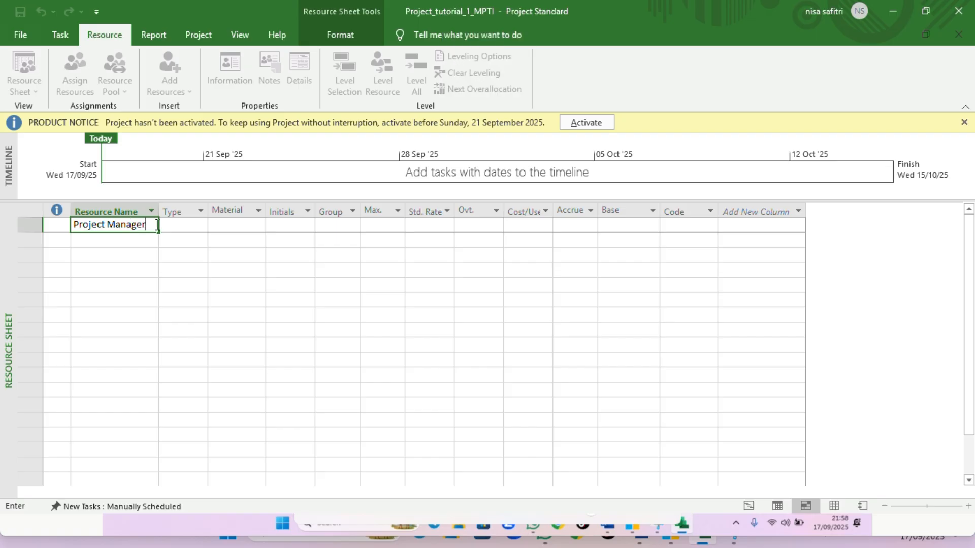
pyautogui.click(175, 222)
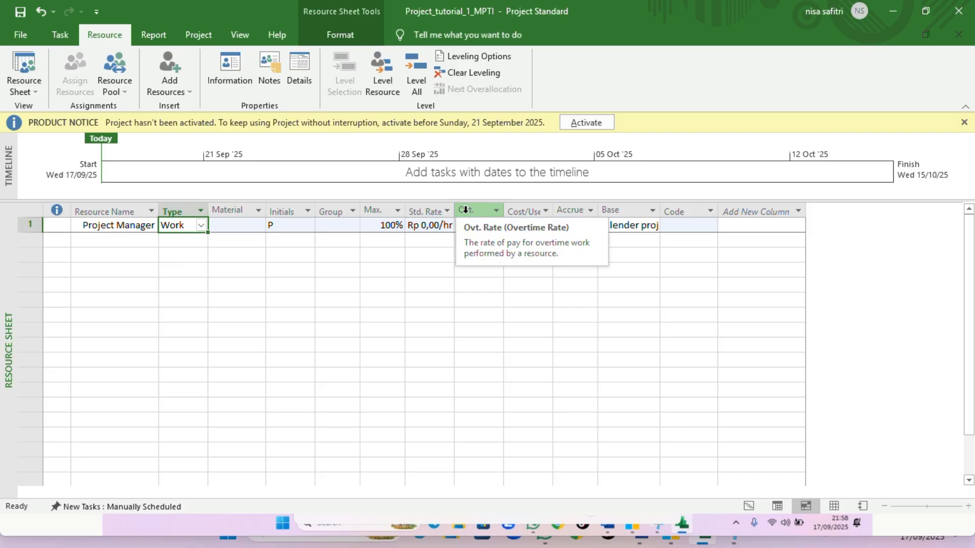
# Widen the sheet's columns and set the Project Manager's standard rate to 1000000/day
pyautogui.moveTo(454, 205); pyautogui.dragTo(612, 217)
pyautogui.moveTo(647, 213); pyautogui.dragTo(641, 223)
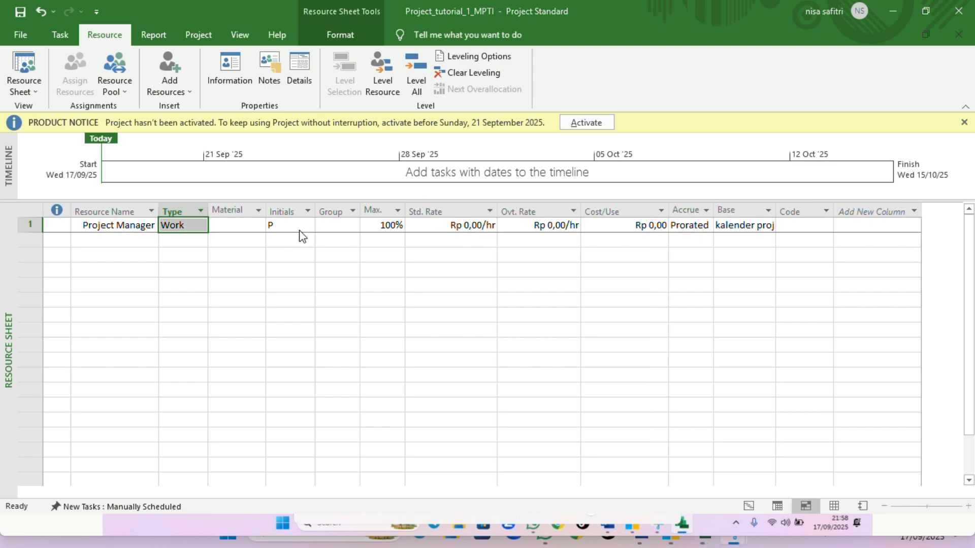
pyautogui.click(486, 230)
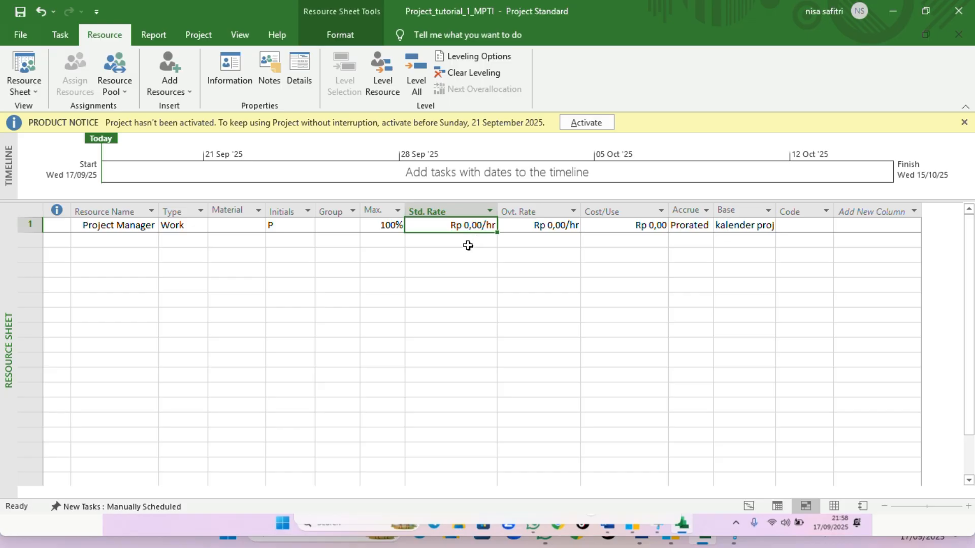
pyautogui.click(486, 225)
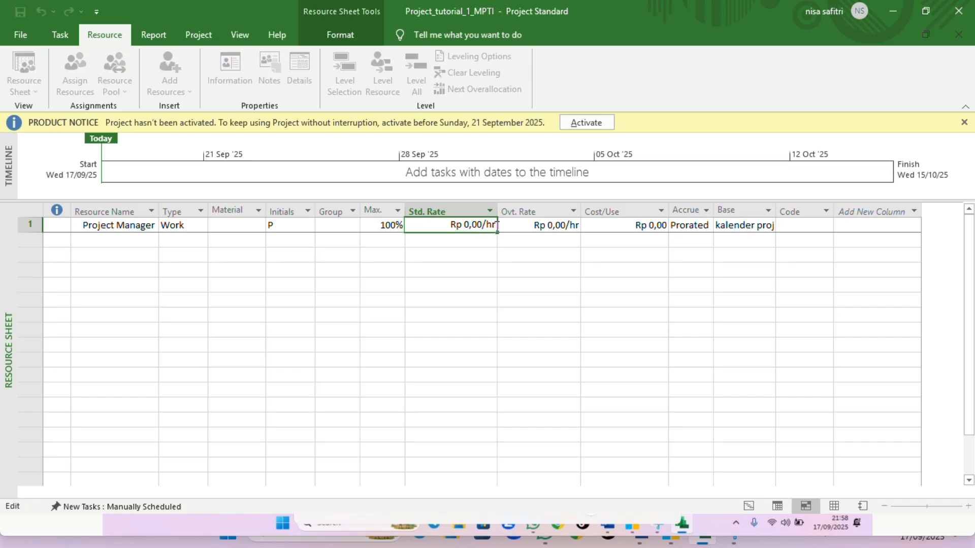
pyautogui.press('BackSpace')
pyautogui.press('BackSpace')
pyautogui.press('BackSpace')
pyautogui.press('BackSpace')
pyautogui.press('BackSpace')
pyautogui.press('BackSpace')
pyautogui.press('BackSpace')
pyautogui.press('BackSpace')
pyautogui.press('BackSpace')
pyautogui.press('BackSpace')
pyautogui.write('10000')
pyautogui.write('00')
pyautogui.write('/day')
pyautogui.press('Return')
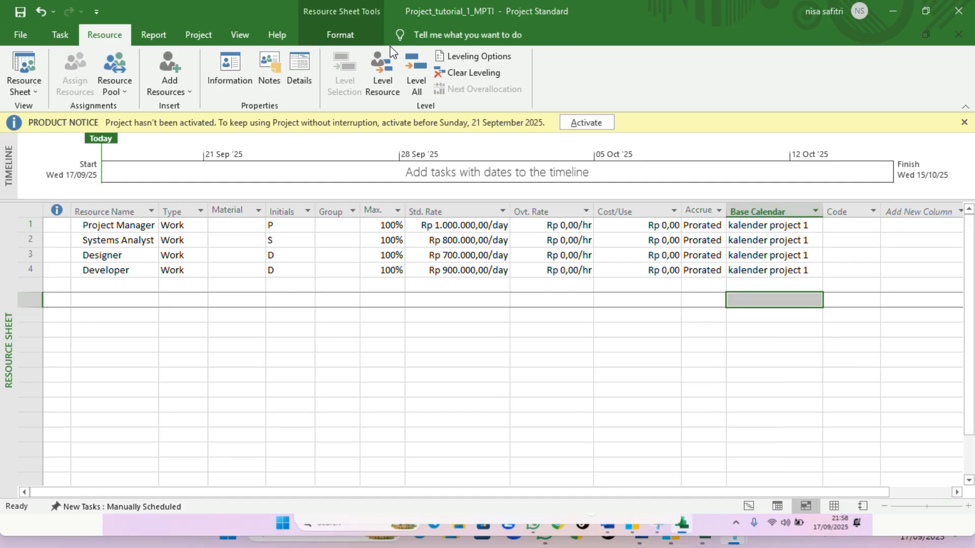
pyautogui.click(104, 270)
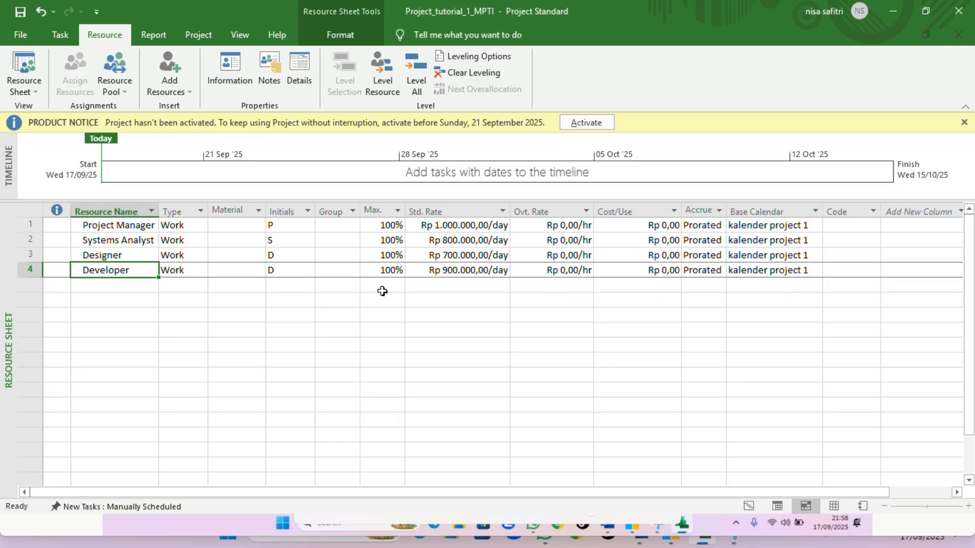
pyautogui.click(700, 283)
pyautogui.click(748, 269)
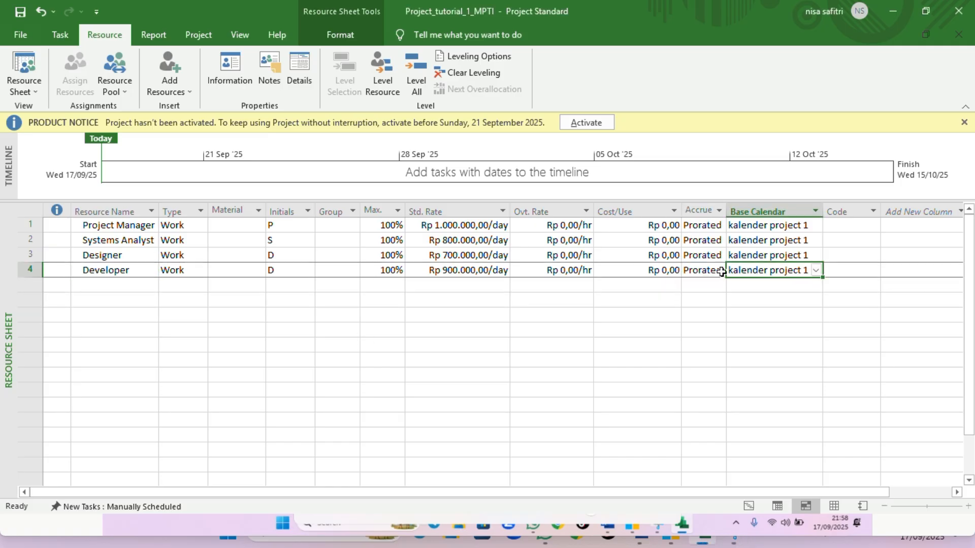
pyautogui.click(420, 23)
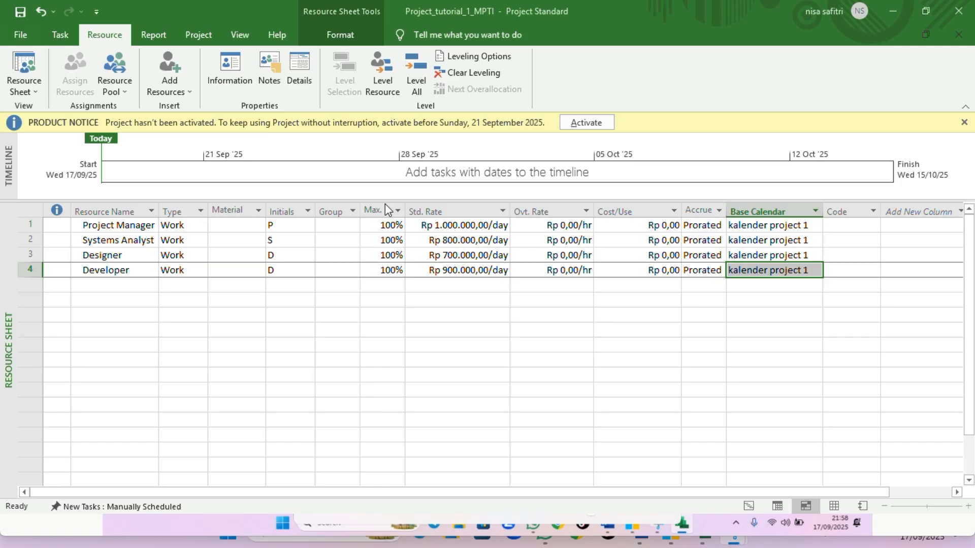
# Return to the Gantt Chart view and widen the task table so the Resource Names column shows
pyautogui.click(21, 37)
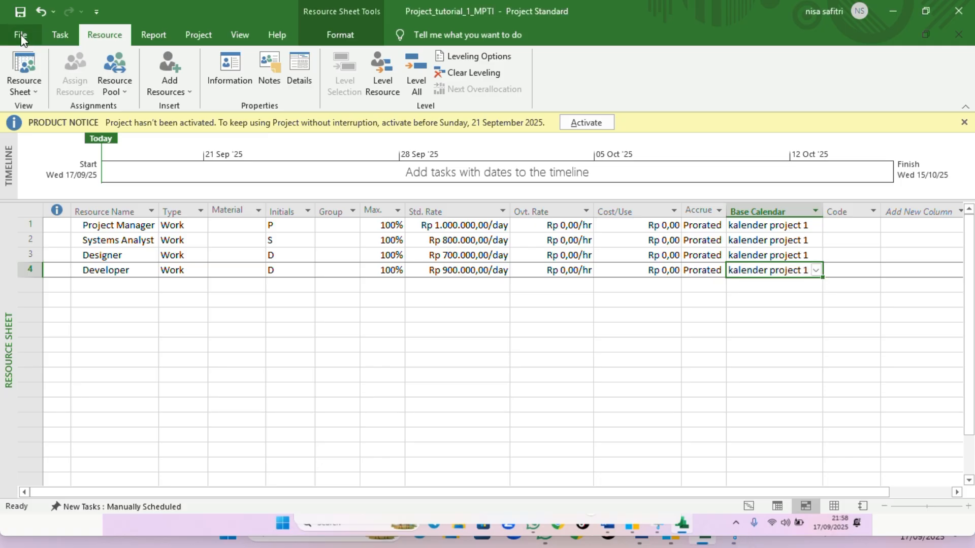
pyautogui.click(20, 37)
pyautogui.press('Escape')
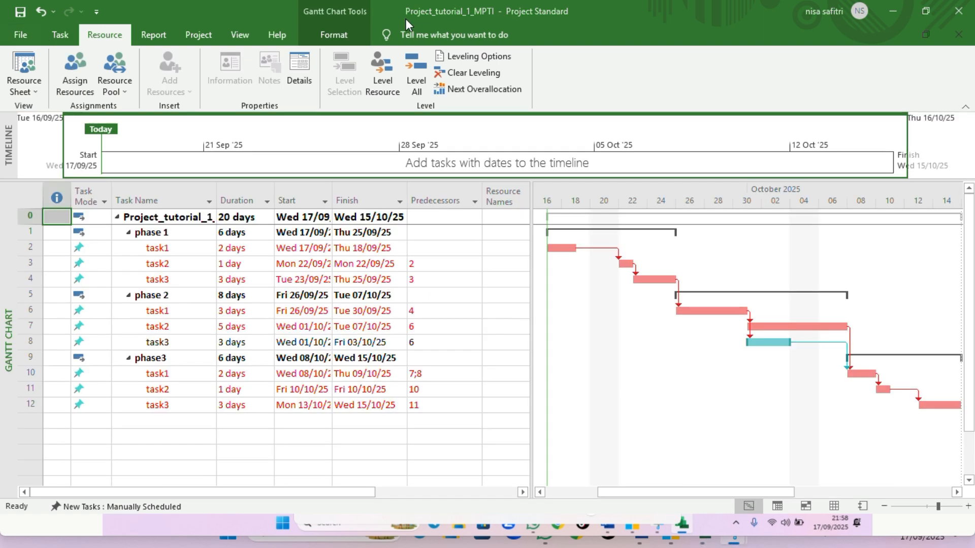
pyautogui.click(28, 86)
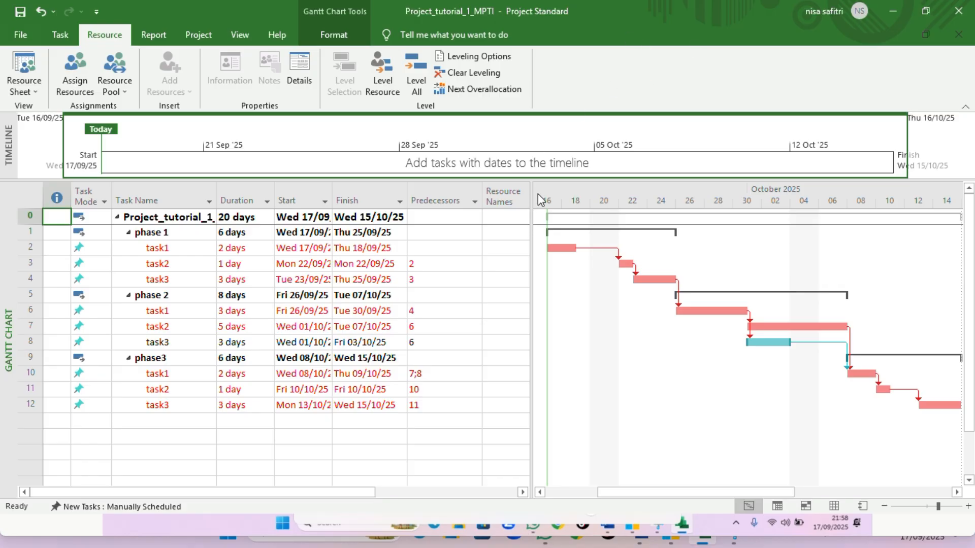
pyautogui.moveTo(532, 196); pyautogui.dragTo(594, 208)
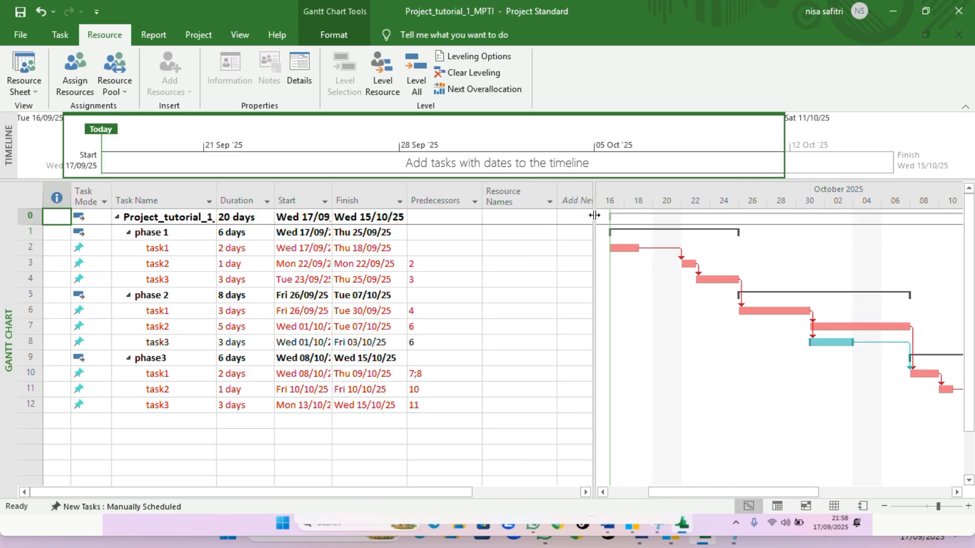
# Assign Project Manager to phase 1 task1 and Systems Analyst to phase 1 task2
pyautogui.click(502, 249)
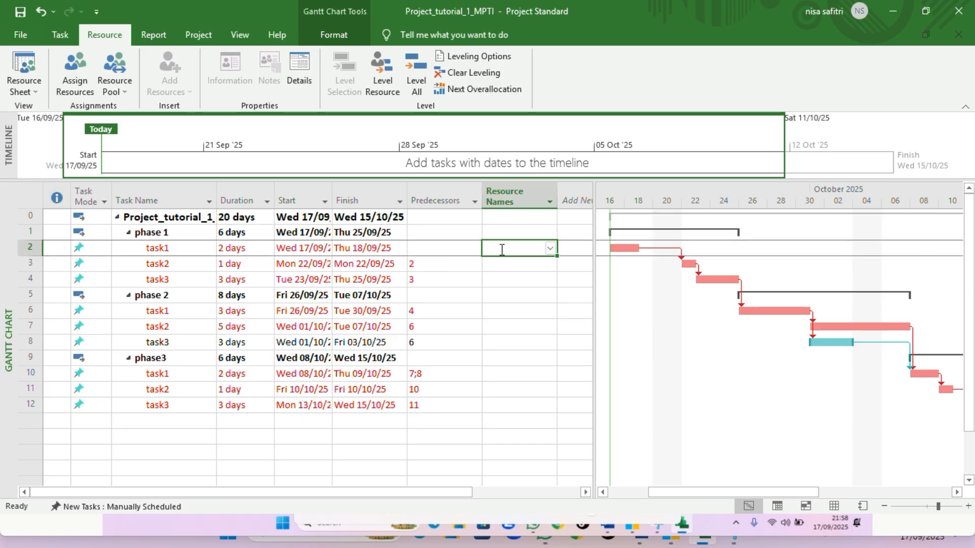
pyautogui.click(550, 248)
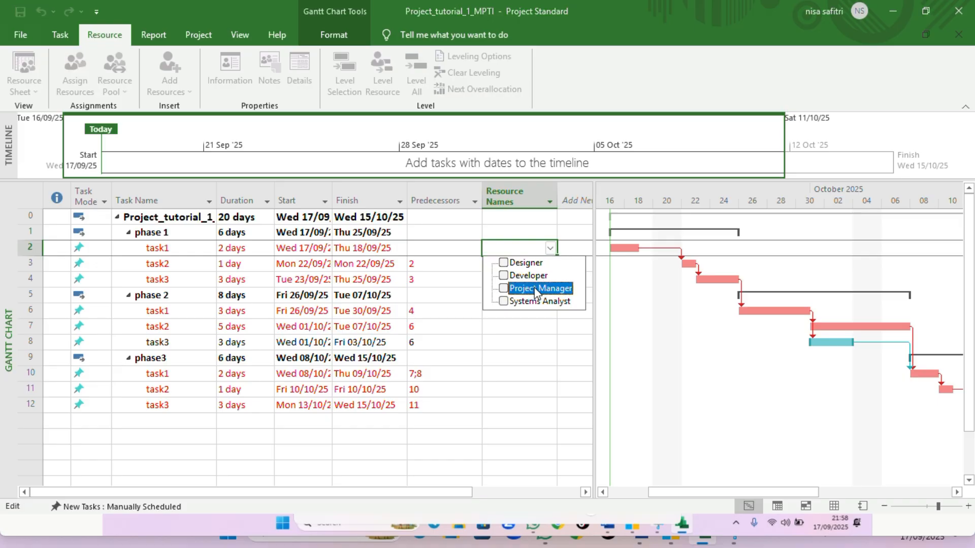
pyautogui.click(536, 290)
pyautogui.press('Return')
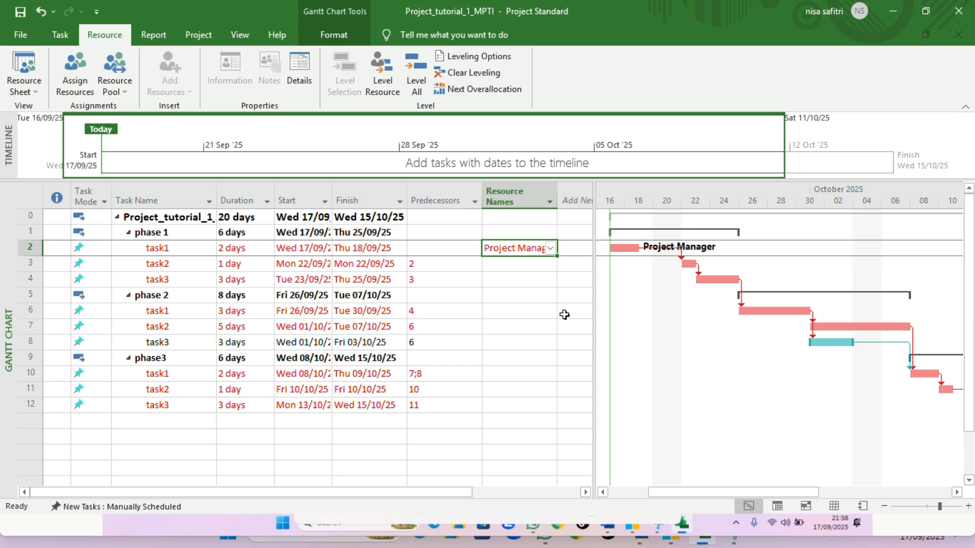
pyautogui.click(555, 266)
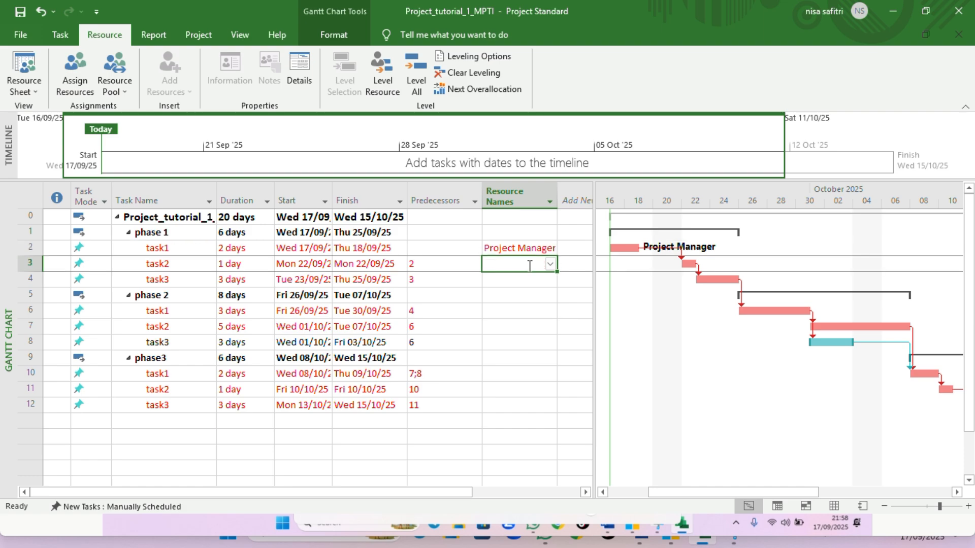
pyautogui.click(548, 264)
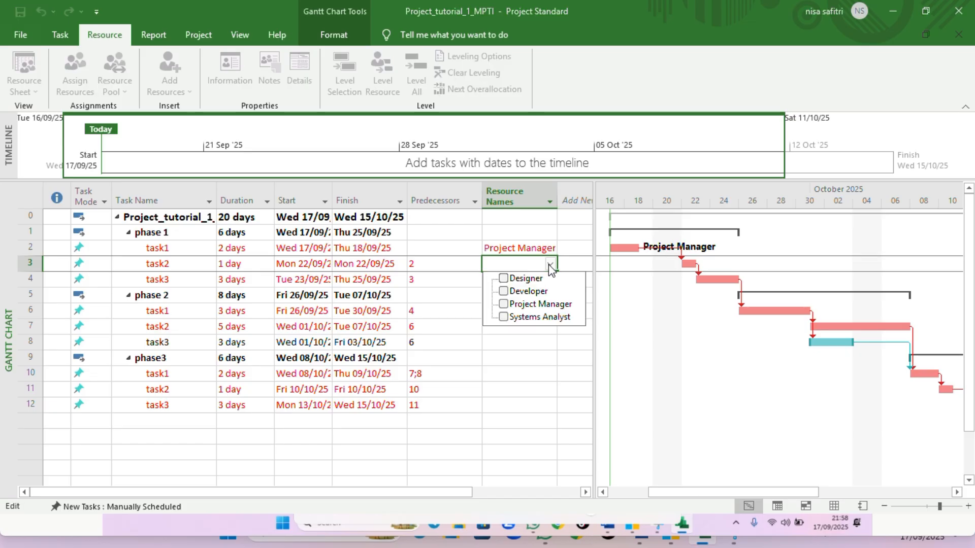
pyautogui.click(546, 317)
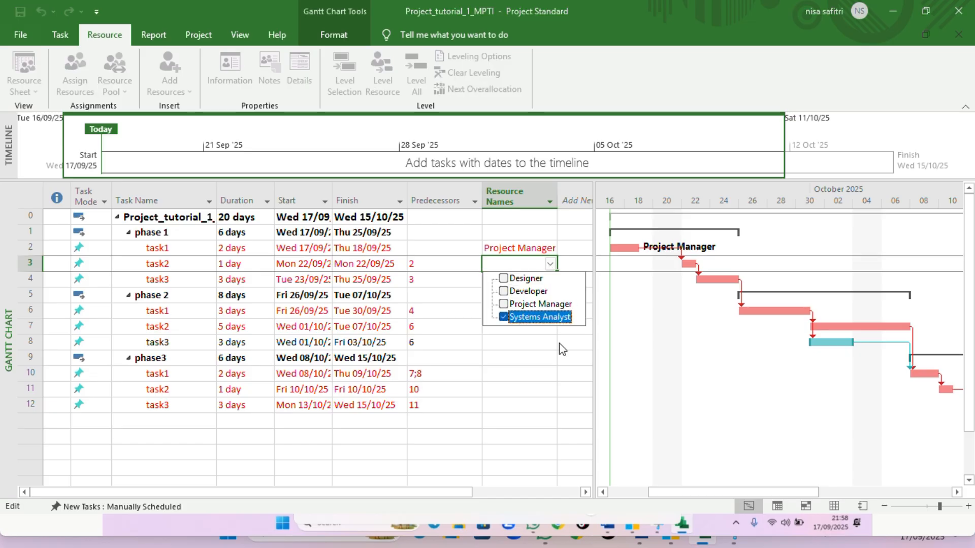
pyautogui.press('Return')
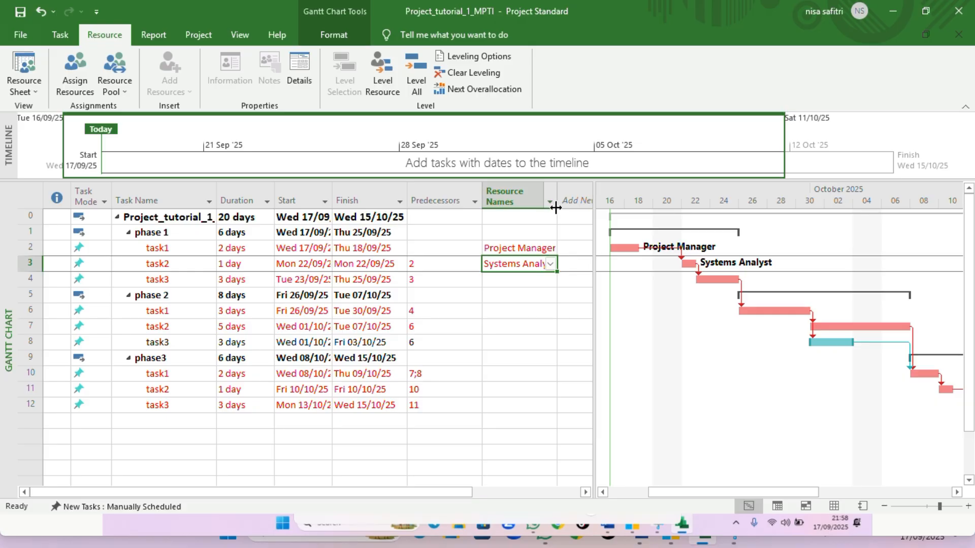
# Widen the Resource Names column and assign Designer to phase 2 task1
pyautogui.moveTo(556, 210); pyautogui.dragTo(583, 211)
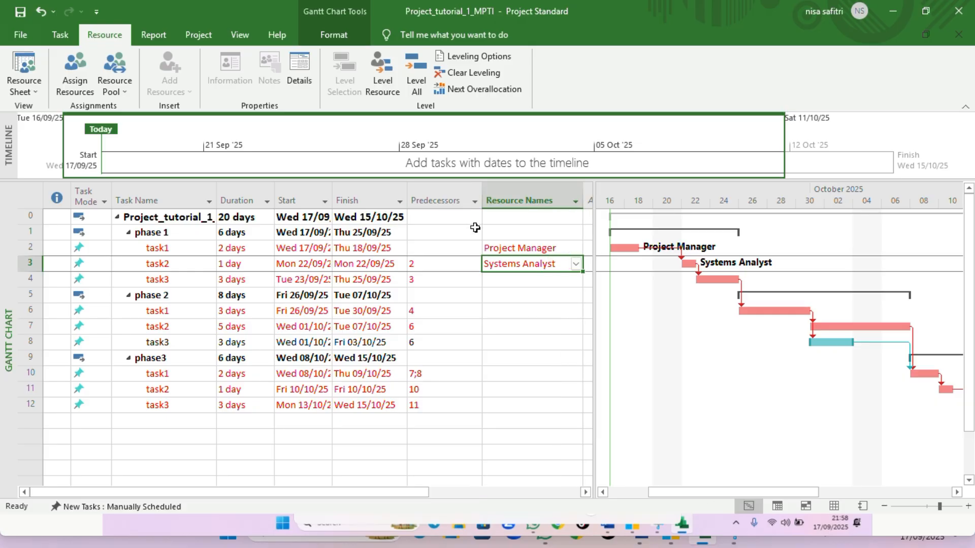
pyautogui.click(535, 285)
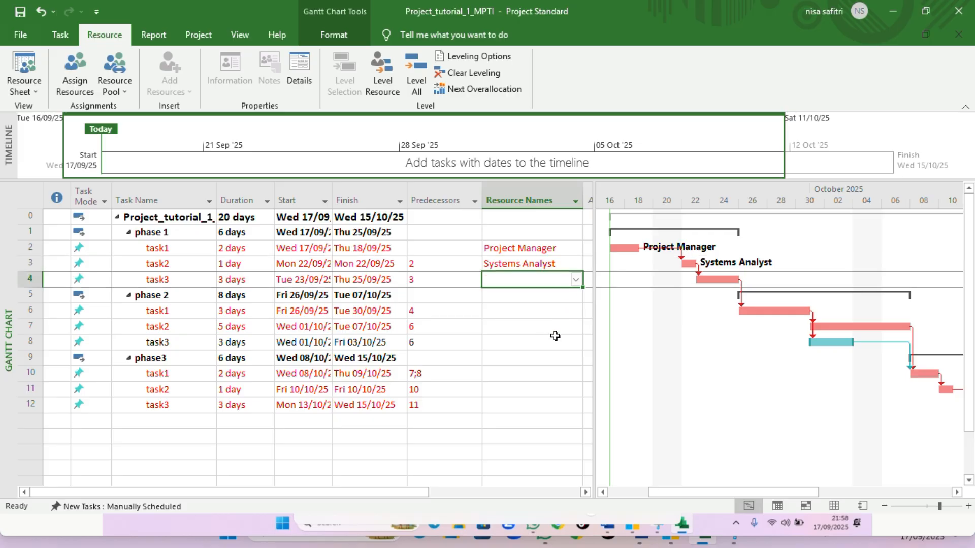
pyautogui.click(531, 311)
pyautogui.click(576, 312)
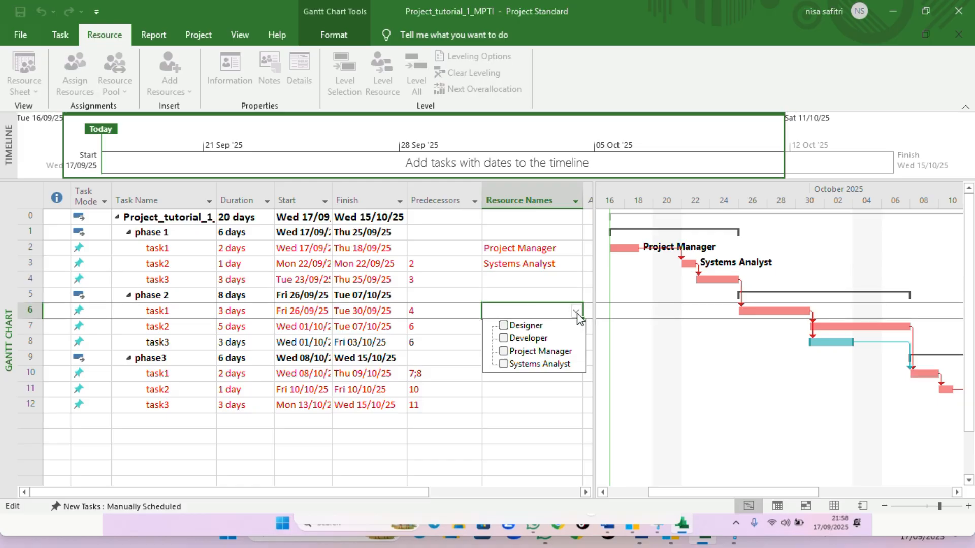
pyautogui.click(524, 326)
pyautogui.press('Return')
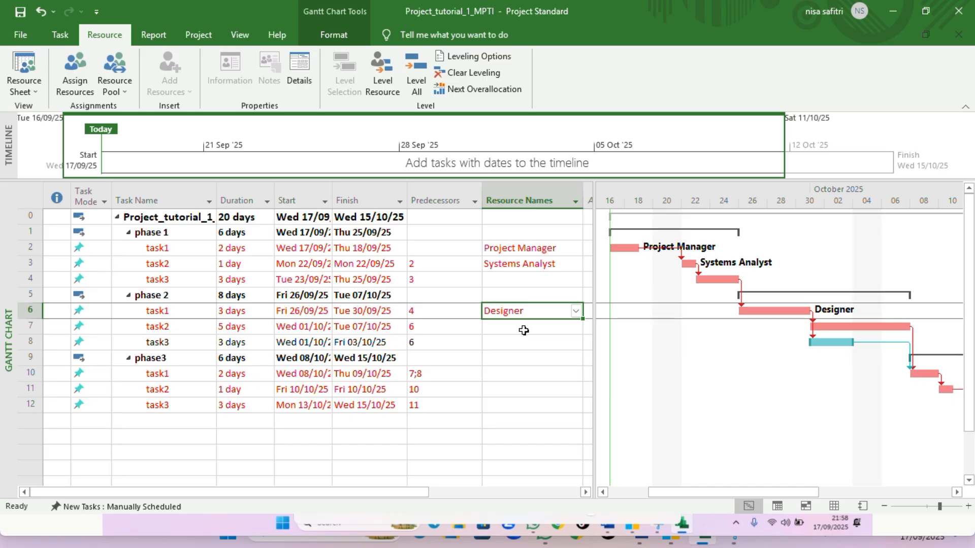
# Assign Developer to phase 2 task2 and Systems Analyst to phase 1 task3
pyautogui.click(523, 331)
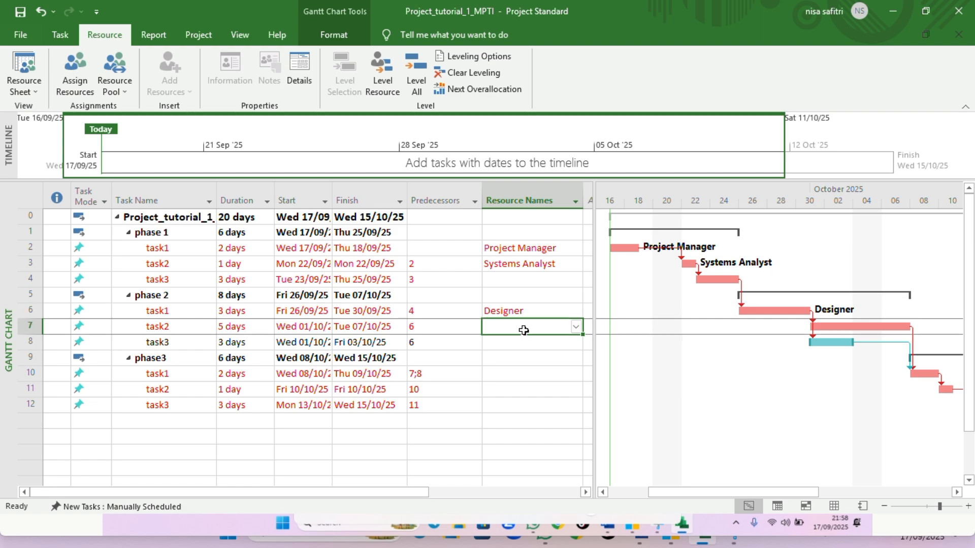
pyautogui.click(576, 328)
pyautogui.click(535, 353)
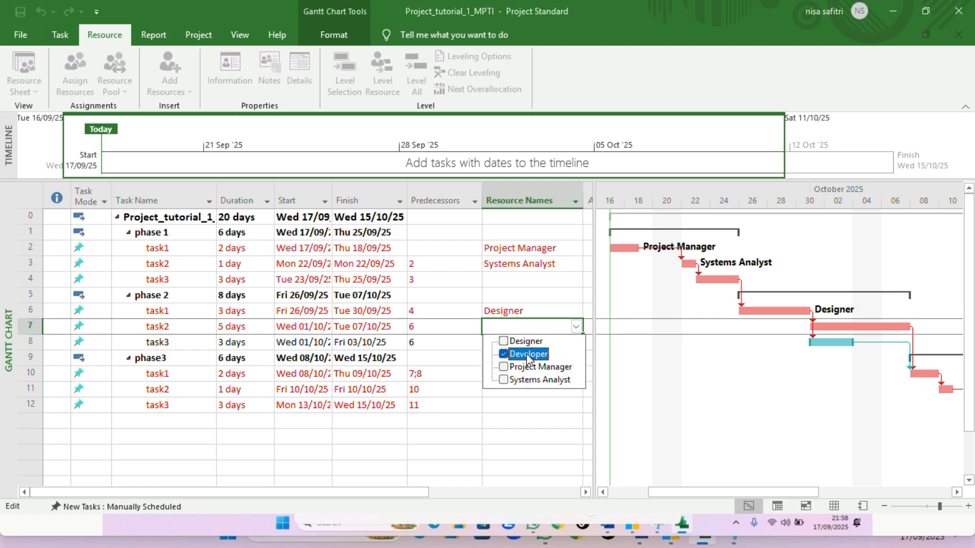
pyautogui.click(595, 322)
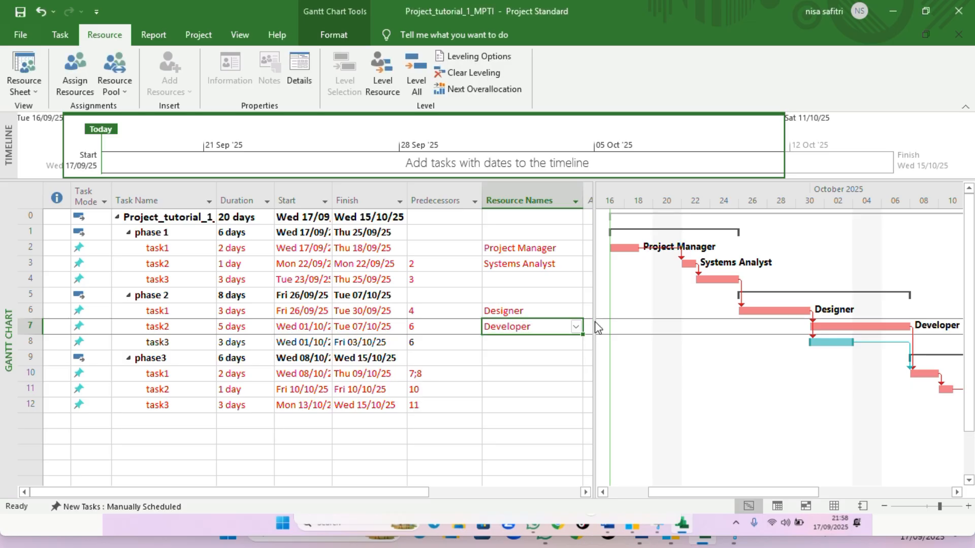
pyautogui.click(555, 279)
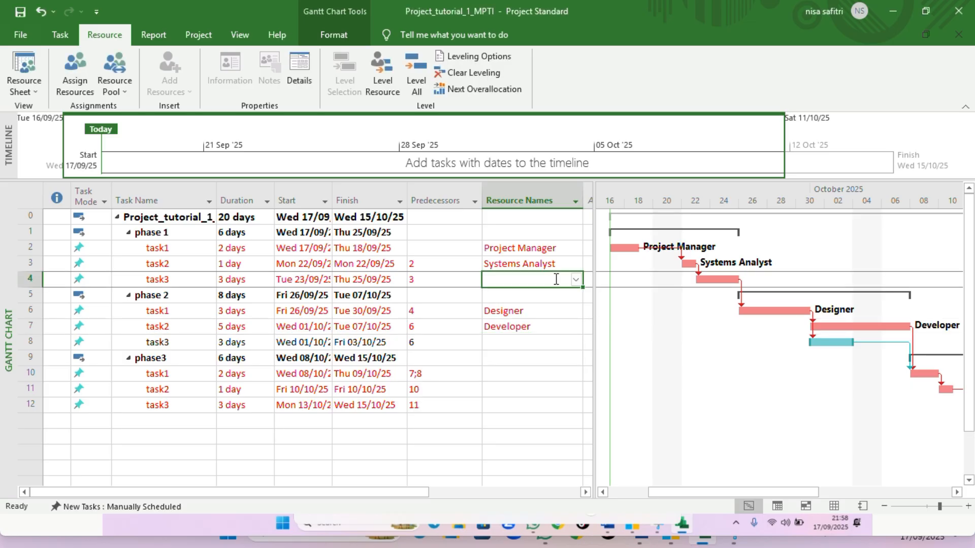
pyautogui.click(576, 280)
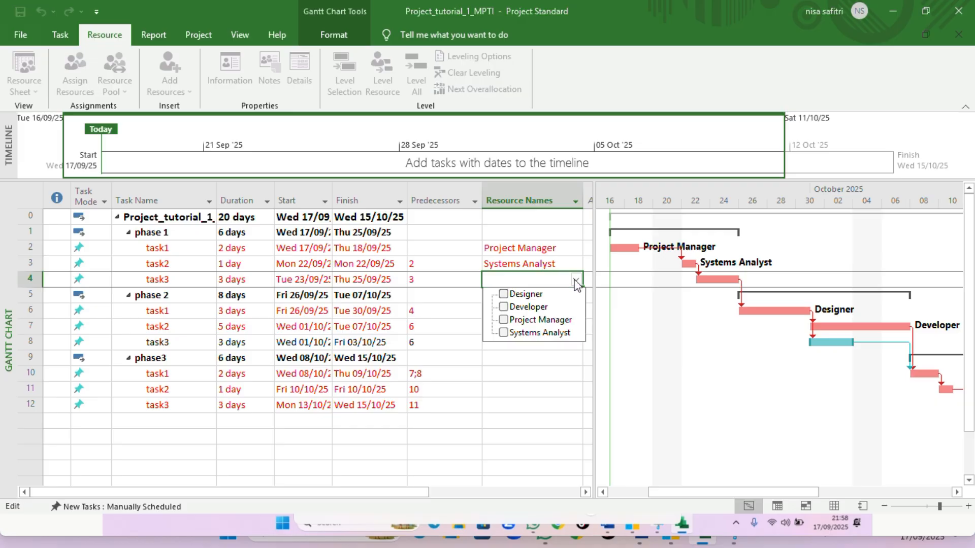
pyautogui.click(547, 332)
pyautogui.press('Return')
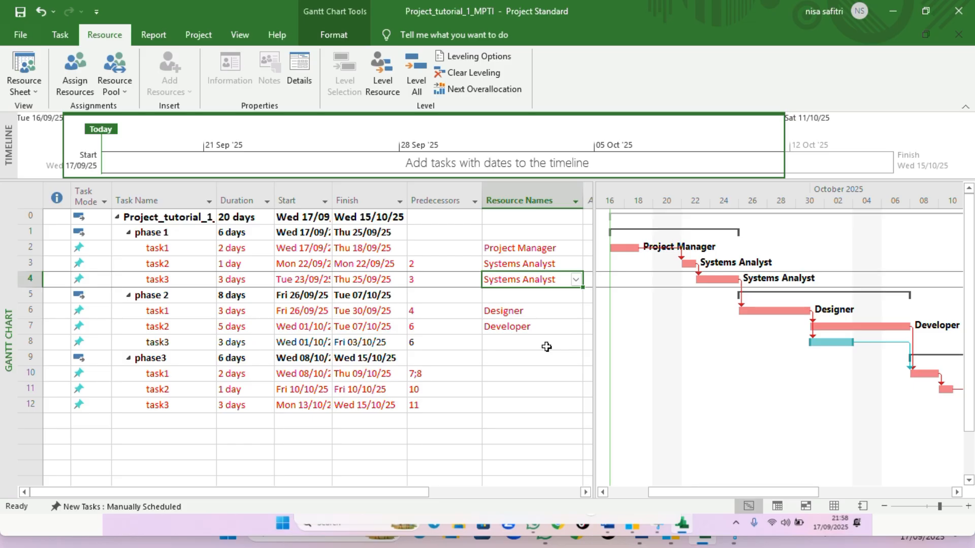
# Assign Developer to phase 2 task3 and Systems Analyst to phase 3 task1
pyautogui.click(547, 347)
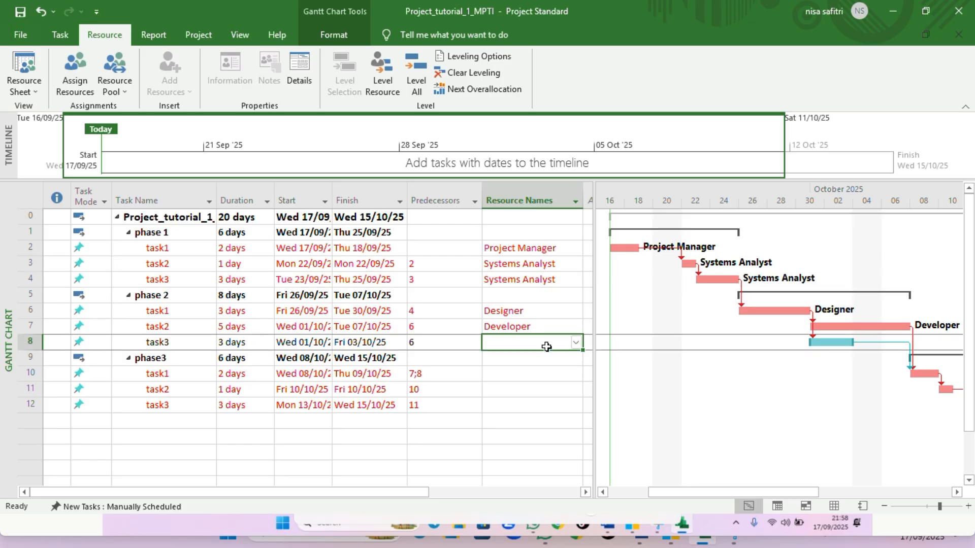
pyautogui.click(575, 344)
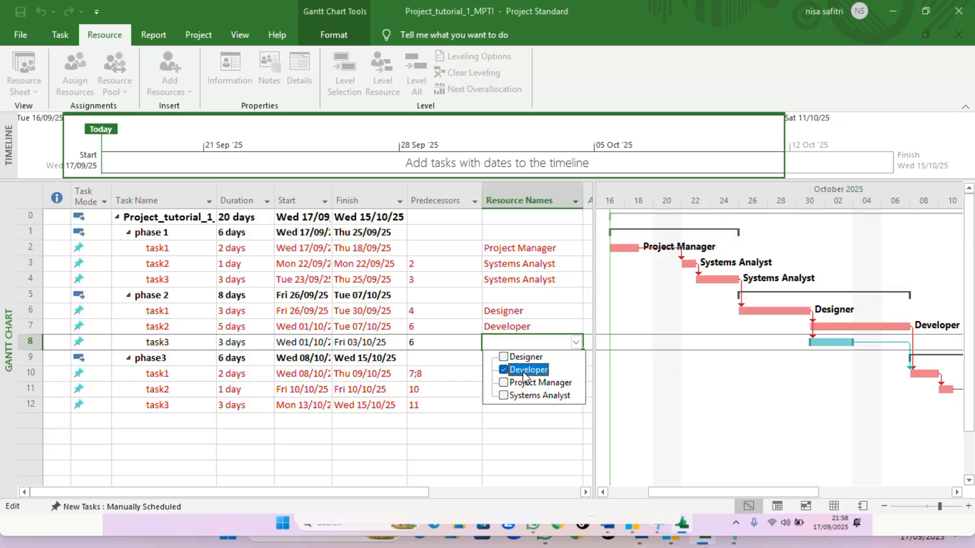
pyautogui.click(545, 370)
pyautogui.click(617, 363)
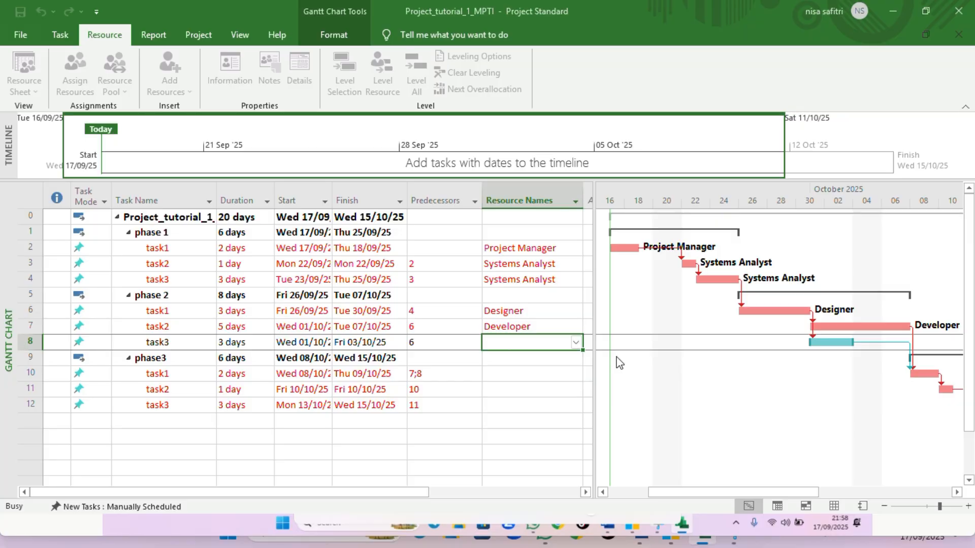
pyautogui.click(536, 376)
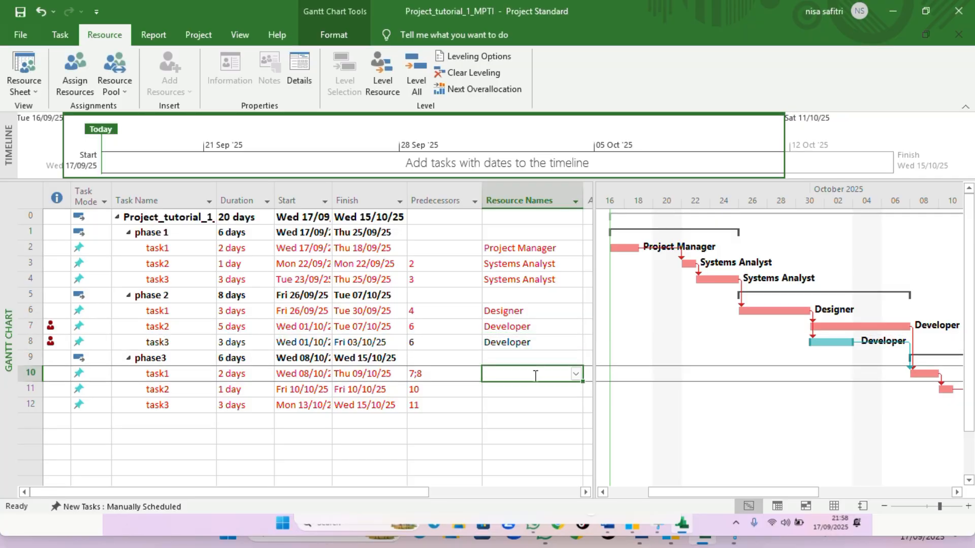
pyautogui.click(576, 374)
pyautogui.click(536, 426)
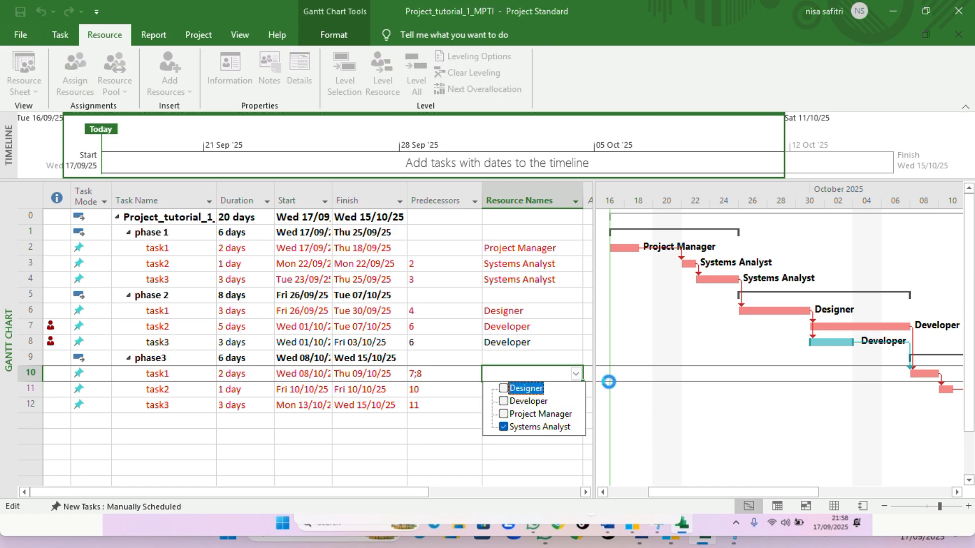
pyautogui.click(608, 382)
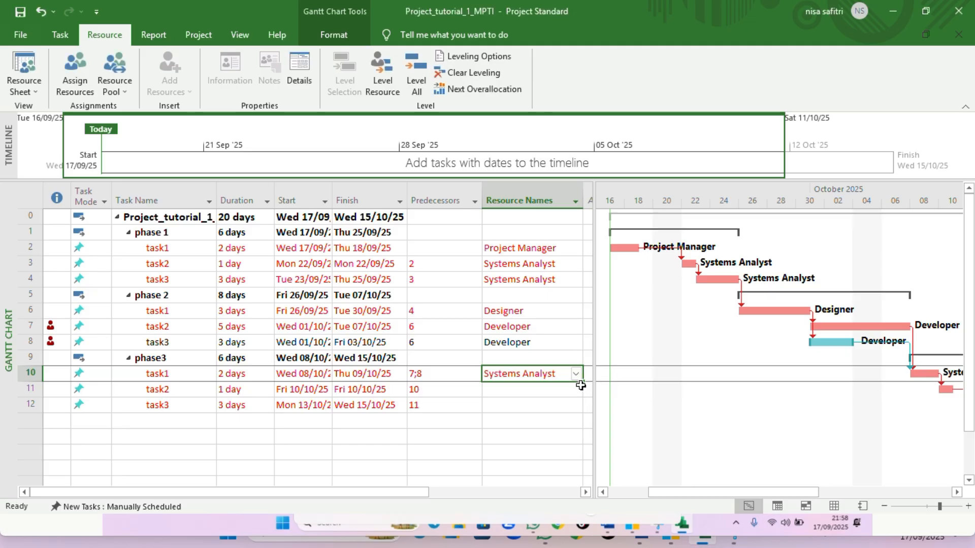
# Fill Systems Analyst down into the resource cells of phase 3 task2 and task3
pyautogui.moveTo(582, 383); pyautogui.dragTo(589, 415)
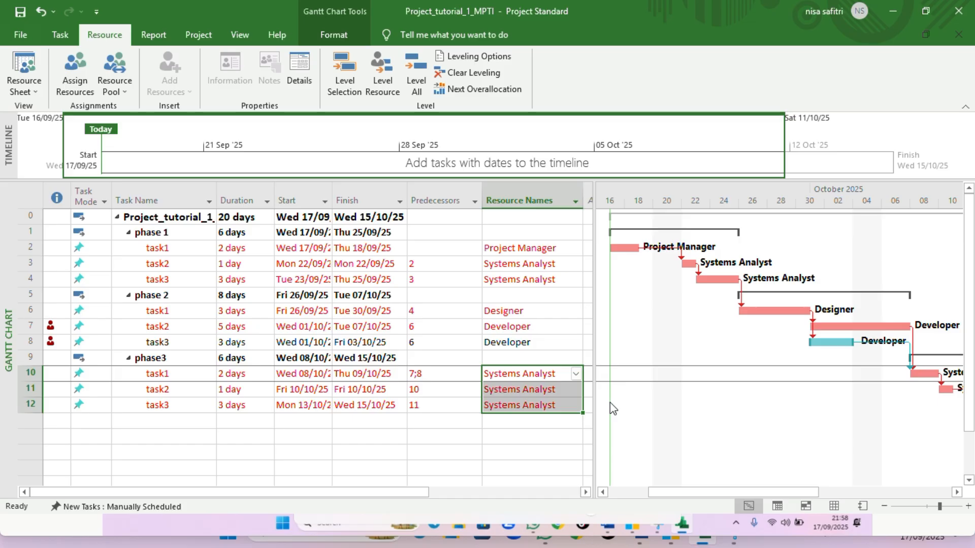
pyautogui.click(547, 370)
pyautogui.press('F2')
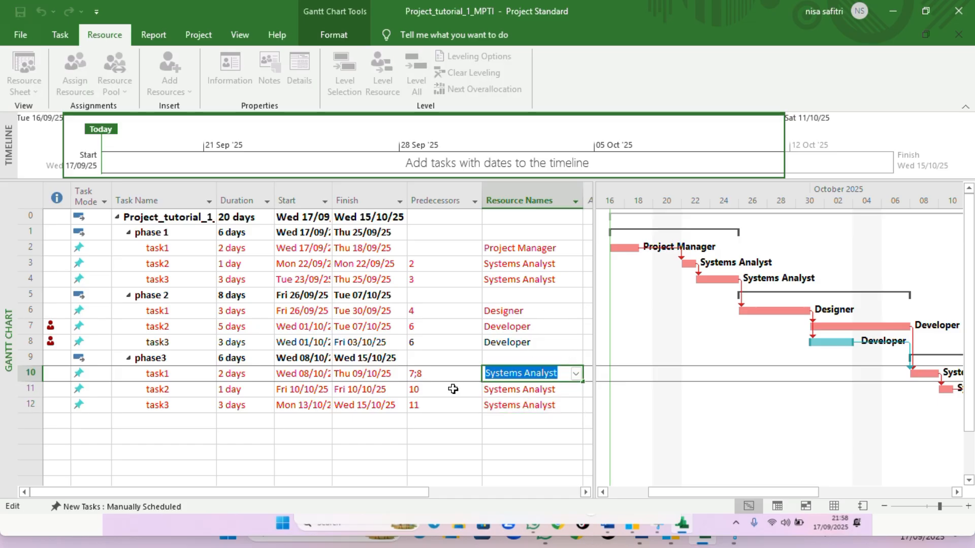
pyautogui.click(486, 438)
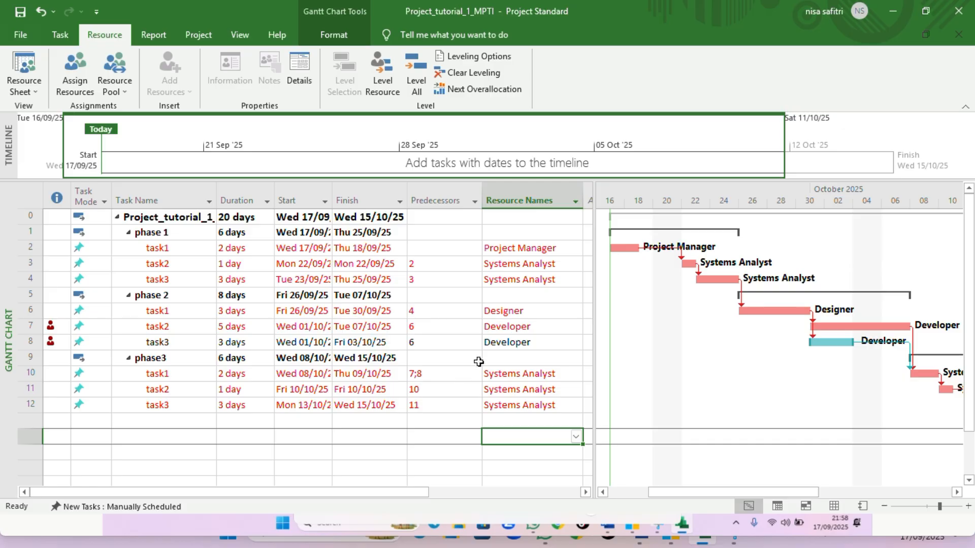
# Try adding Systems Analyst as a second resource on phase 2 task3, then undo that assignment
pyautogui.click(548, 331)
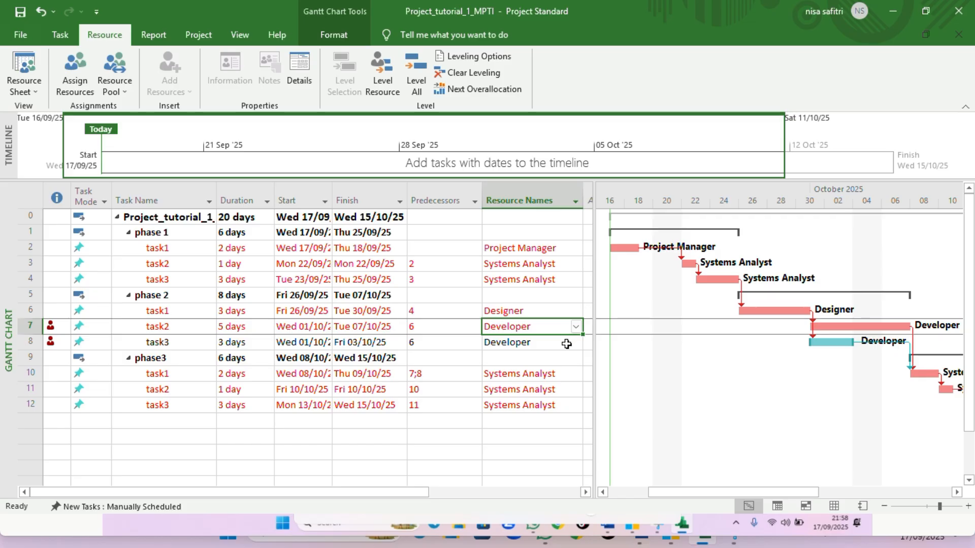
pyautogui.click(565, 344)
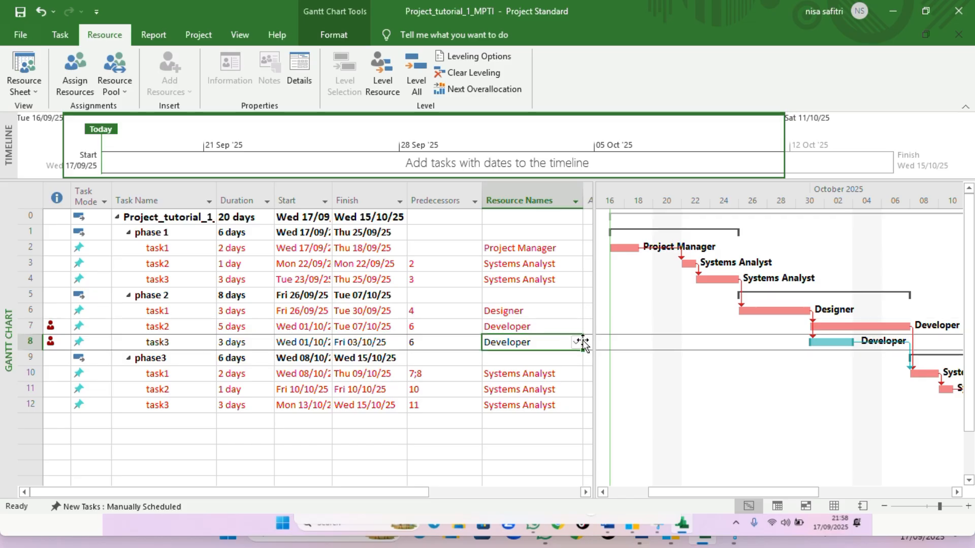
pyautogui.click(577, 342)
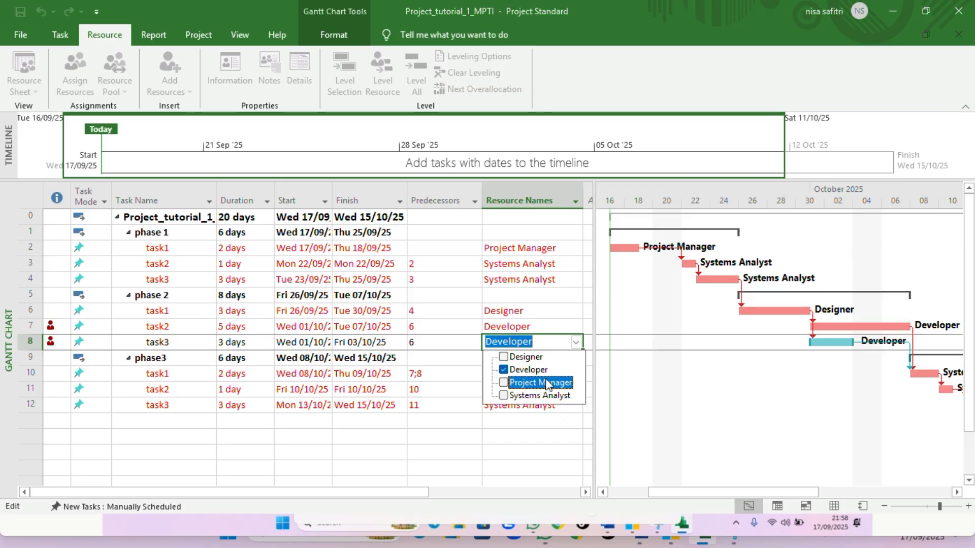
pyautogui.click(546, 396)
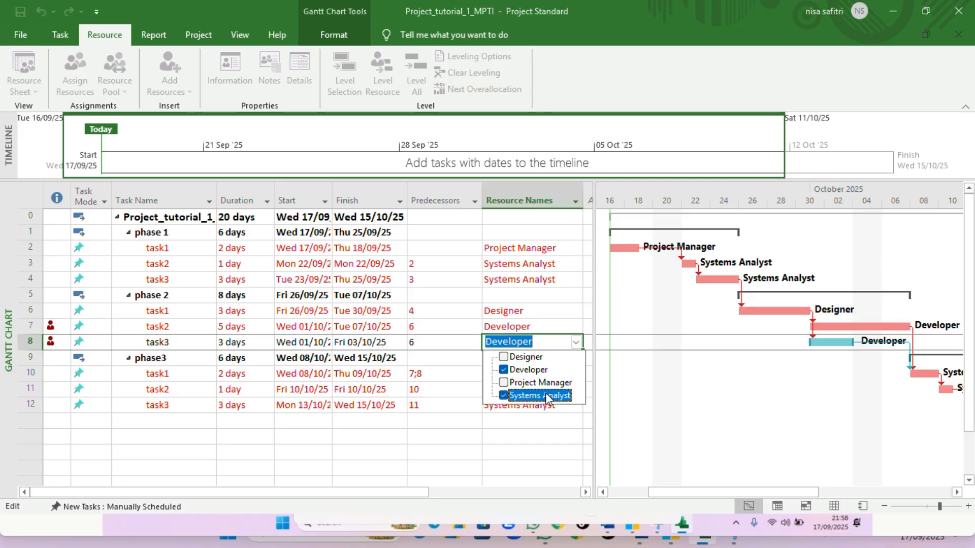
pyautogui.click(576, 342)
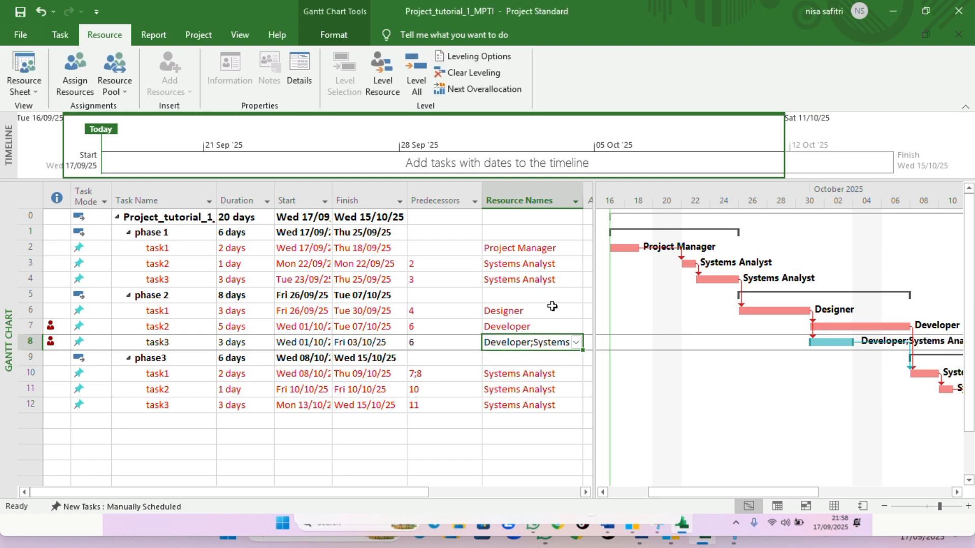
pyautogui.hotkey('ctrl', 'z')
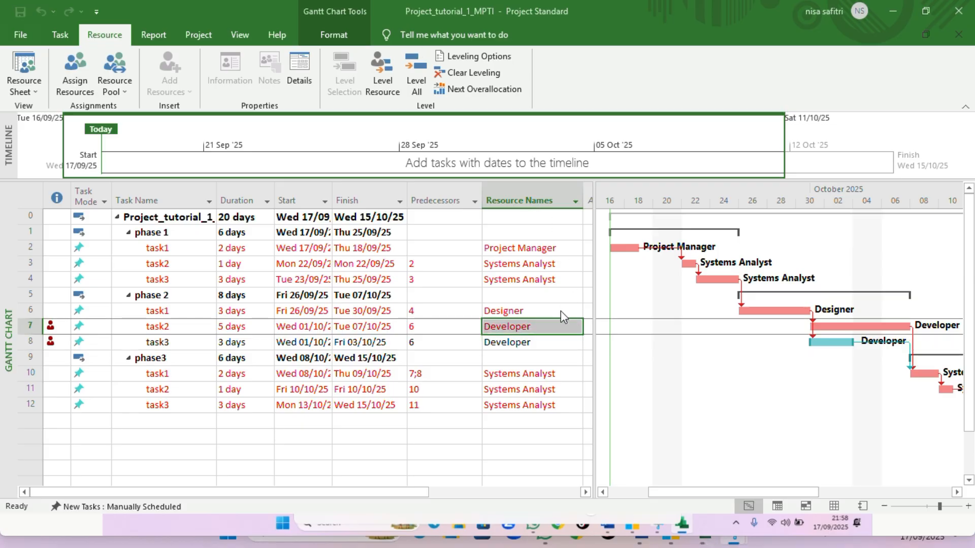
# Reassign phase 2 task2 from Developer to Systems Analyst by adding Systems Analyst and removing Developer
pyautogui.click(571, 325)
pyautogui.click(575, 326)
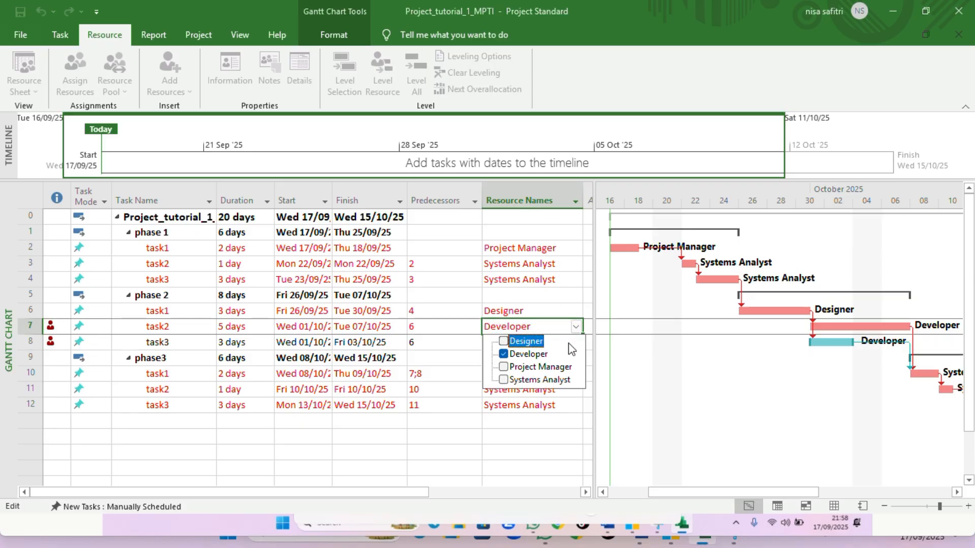
pyautogui.click(543, 381)
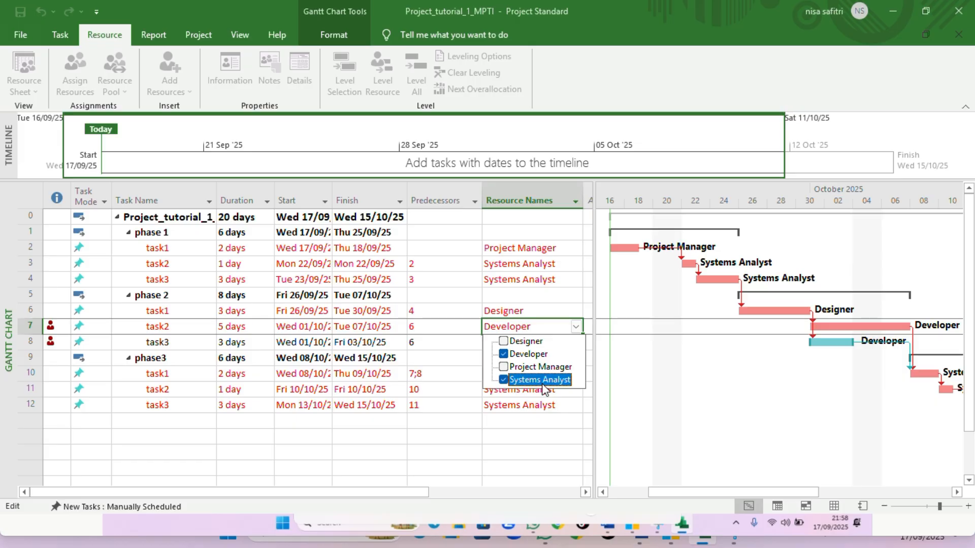
pyautogui.press('Return')
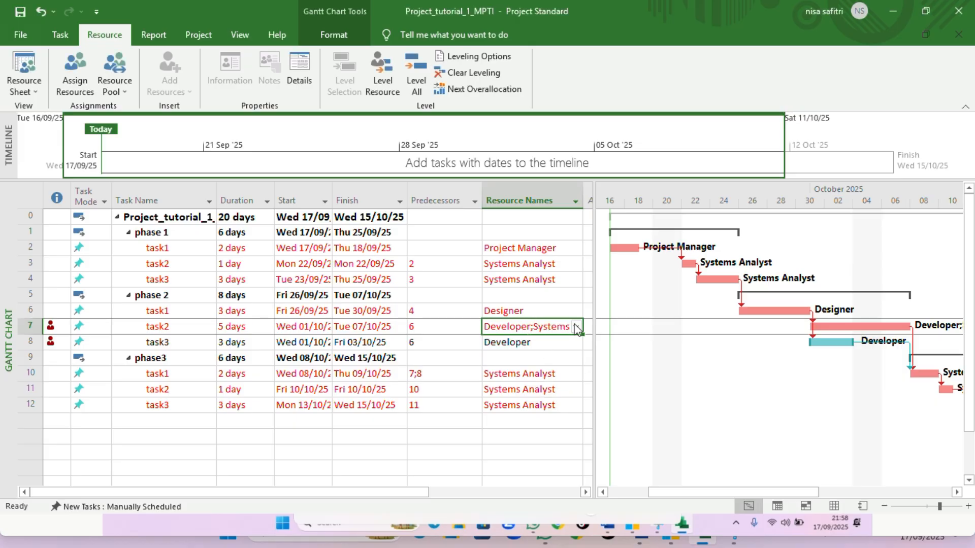
pyautogui.click(580, 327)
pyautogui.click(579, 327)
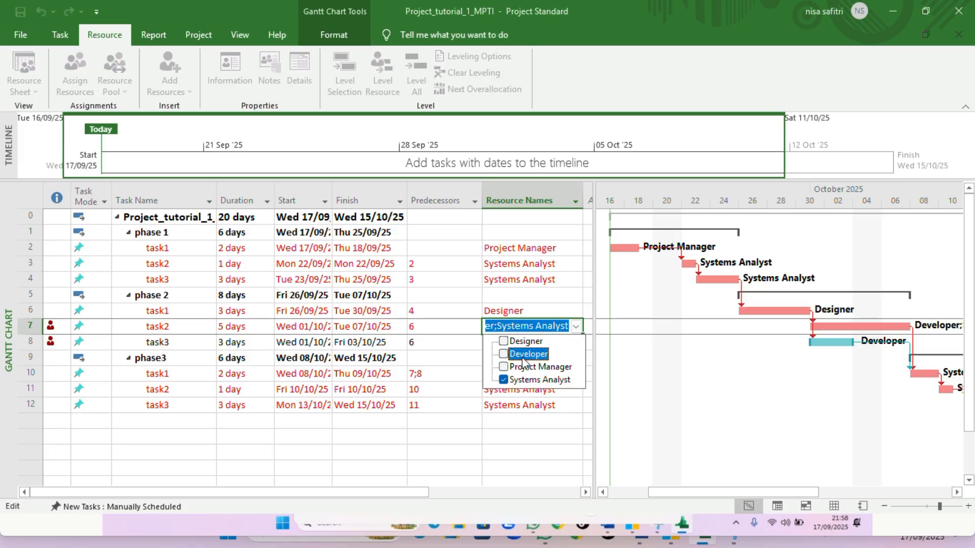
pyautogui.click(592, 377)
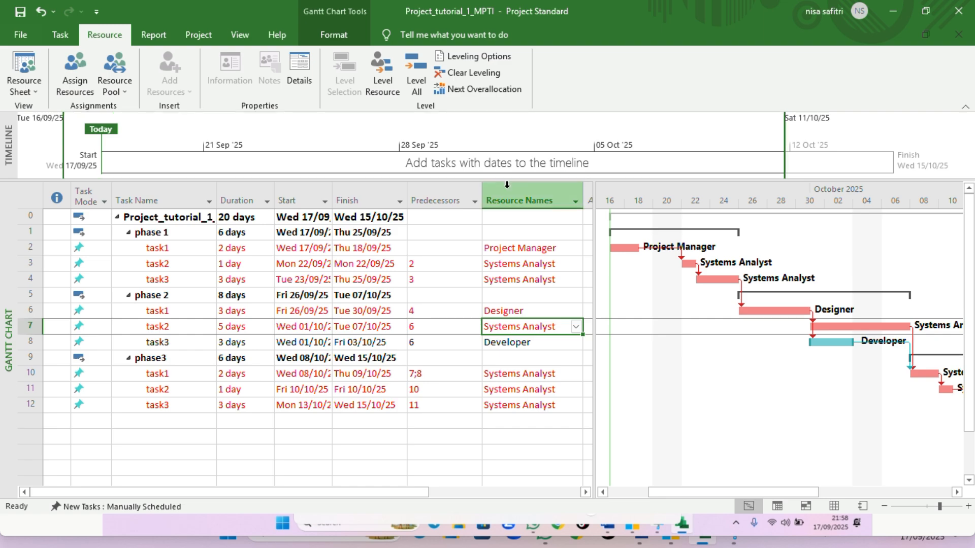
# Save the project file
pyautogui.click(462, 279)
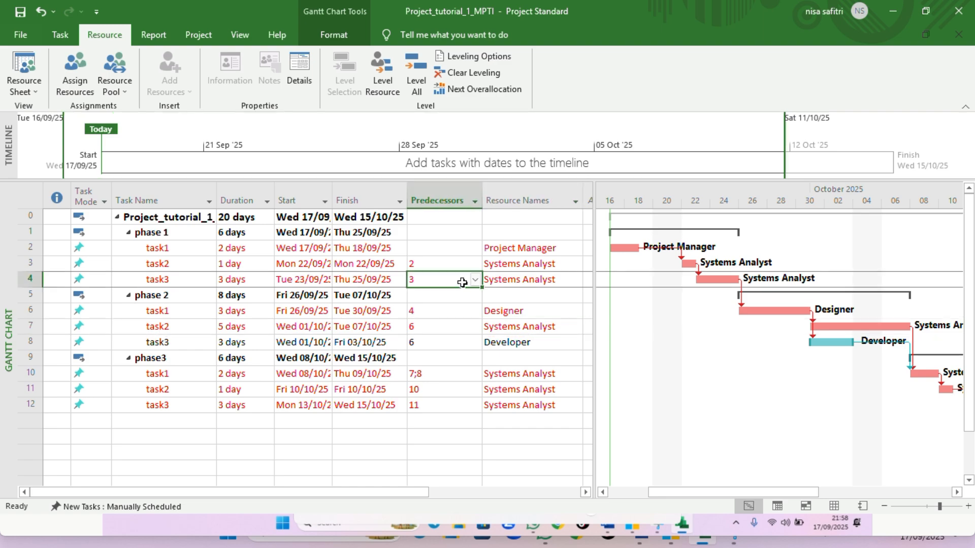
pyautogui.click(15, 37)
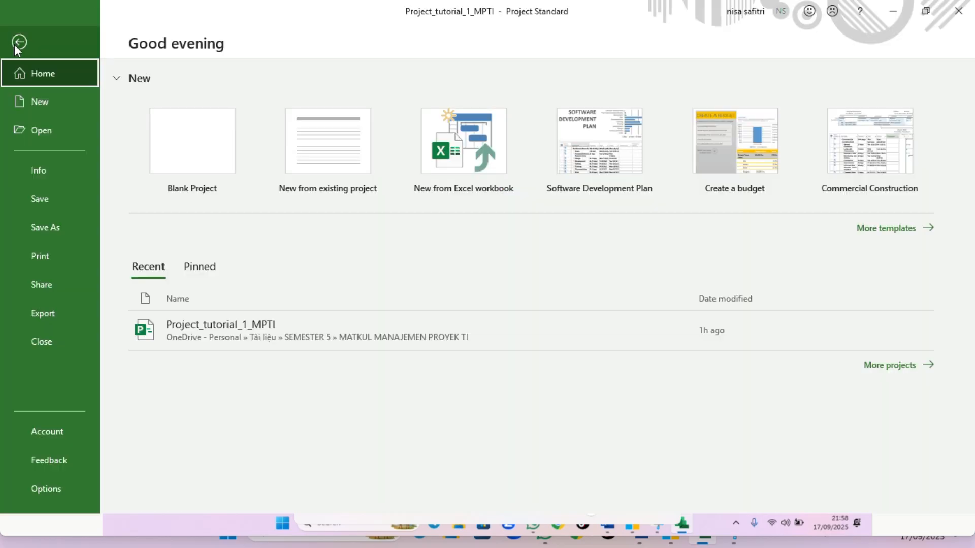
pyautogui.click(57, 200)
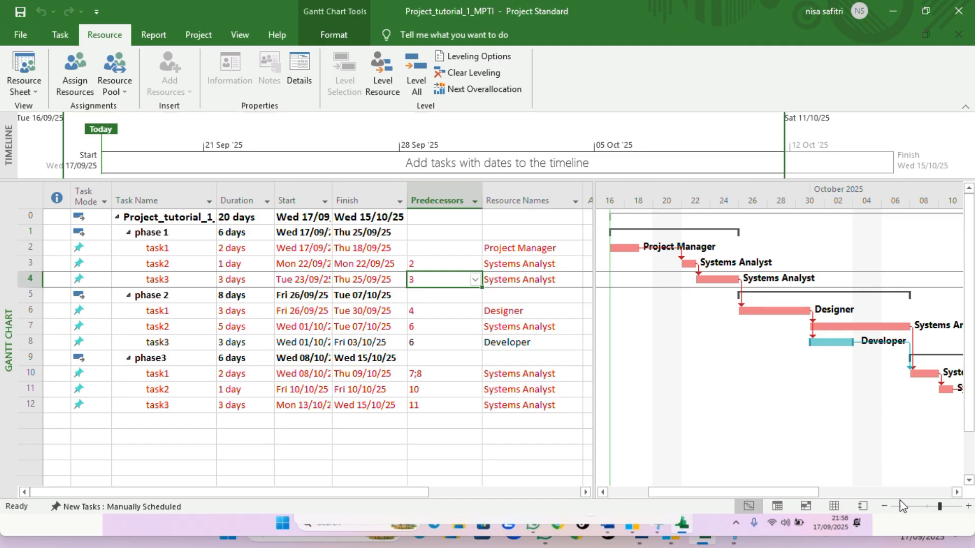
# Adjust the Gantt chart's timescale zoom and review the task rows
pyautogui.click(948, 511)
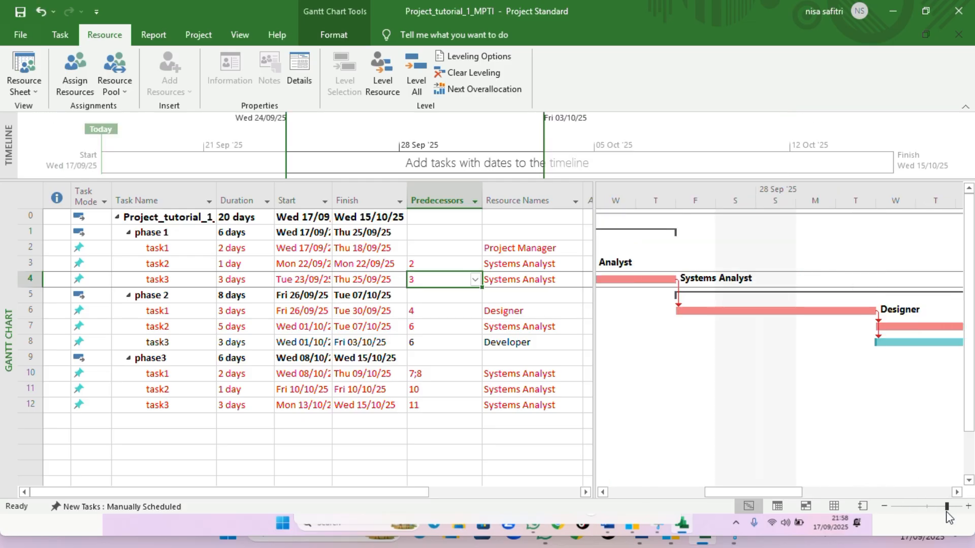
pyautogui.moveTo(946, 512)
pyautogui.mouseDown()
pyautogui.moveTo(917, 509)
pyautogui.moveTo(939, 509)
pyautogui.mouseUp()
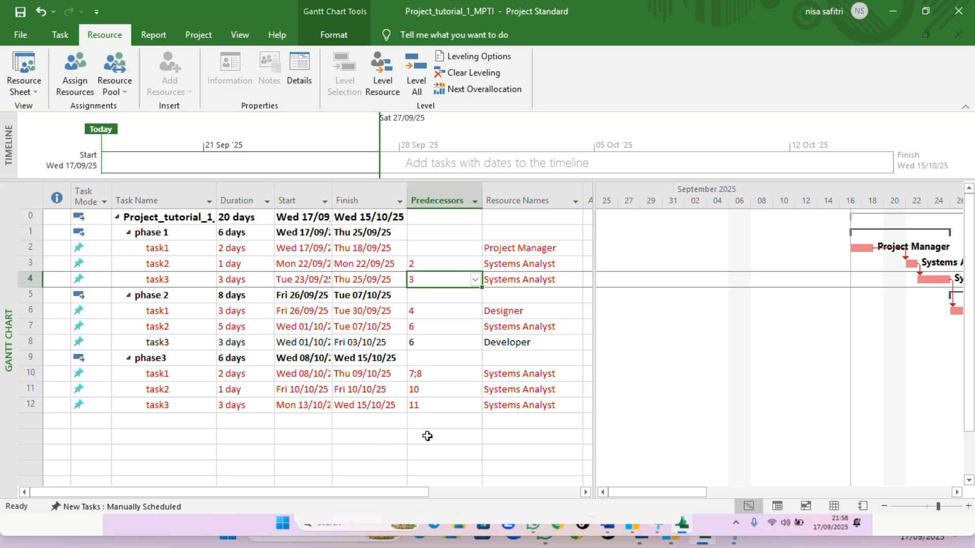
pyautogui.click(517, 422)
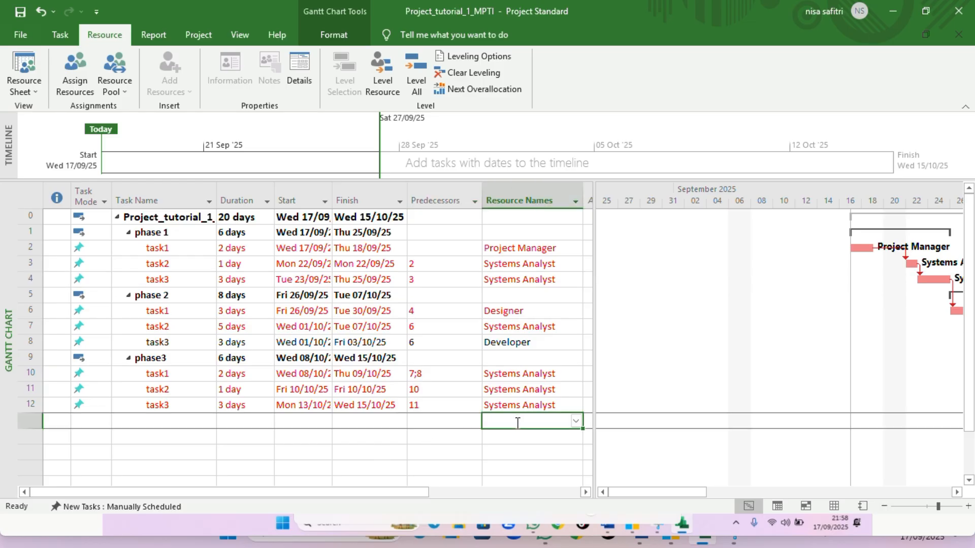
pyautogui.click(396, 236)
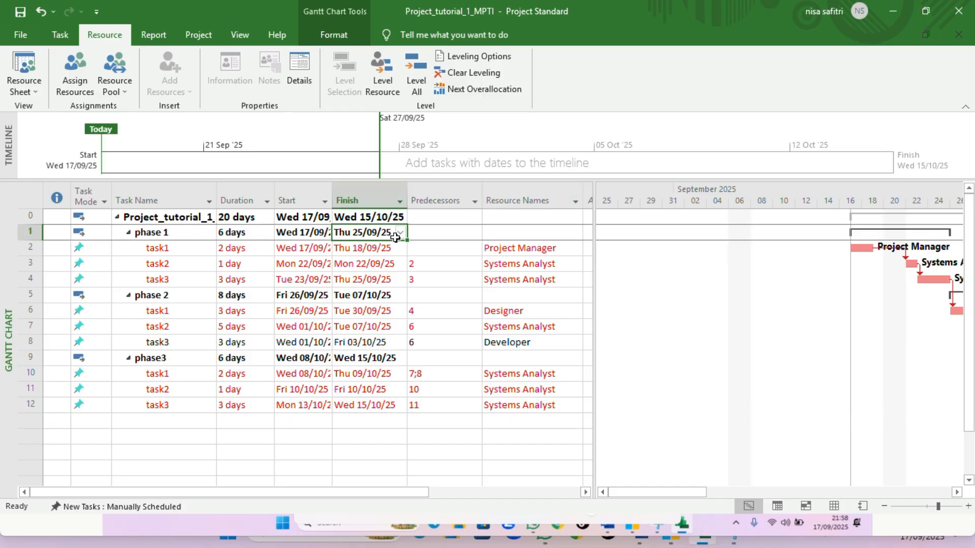
pyautogui.moveTo(387, 237); pyautogui.dragTo(221, 243)
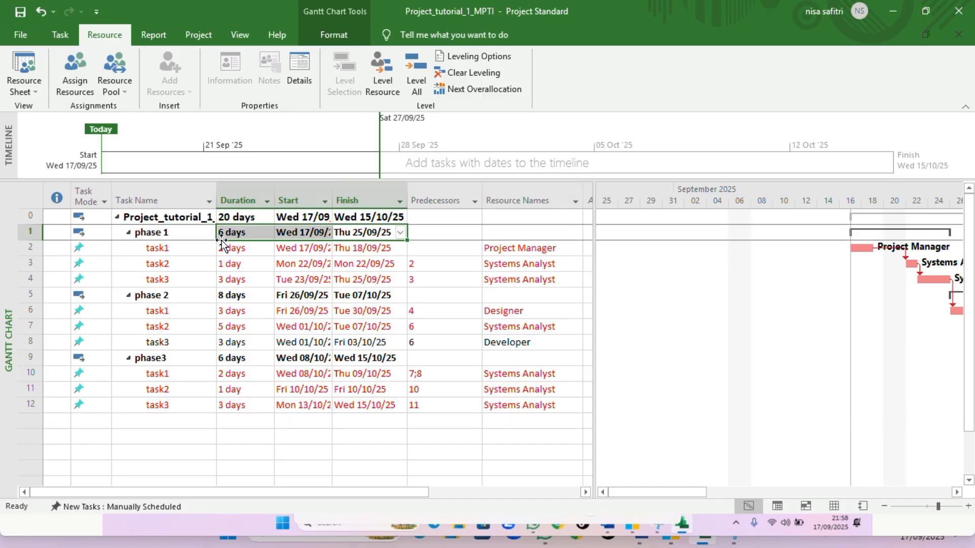
pyautogui.click(231, 249)
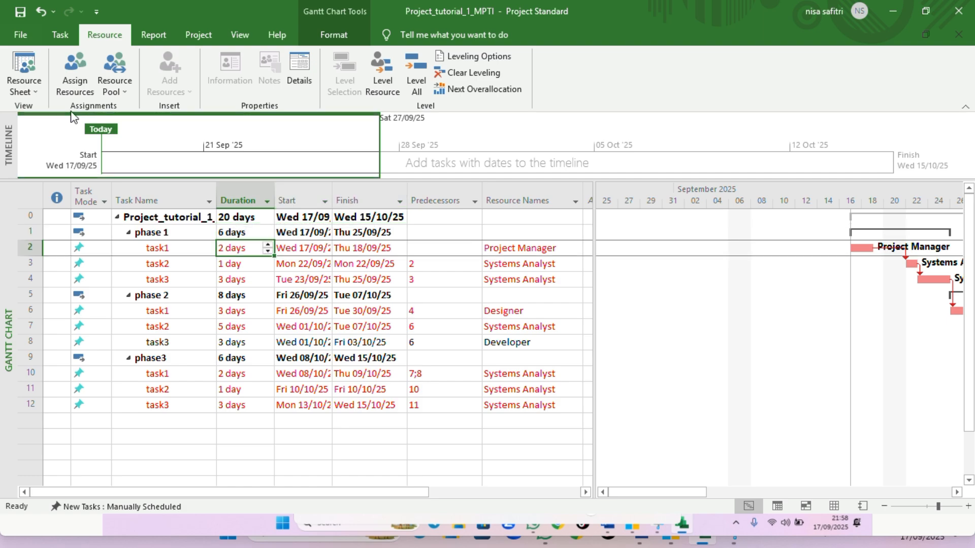
# Review the project in the Resource Sheet and Calendar views
pyautogui.click(32, 77)
pyautogui.click(32, 77)
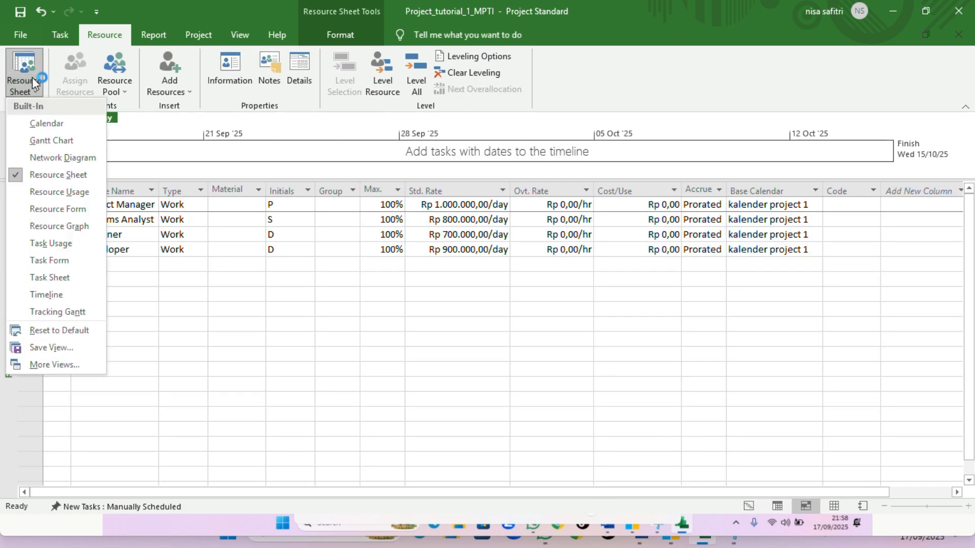
pyautogui.click(46, 125)
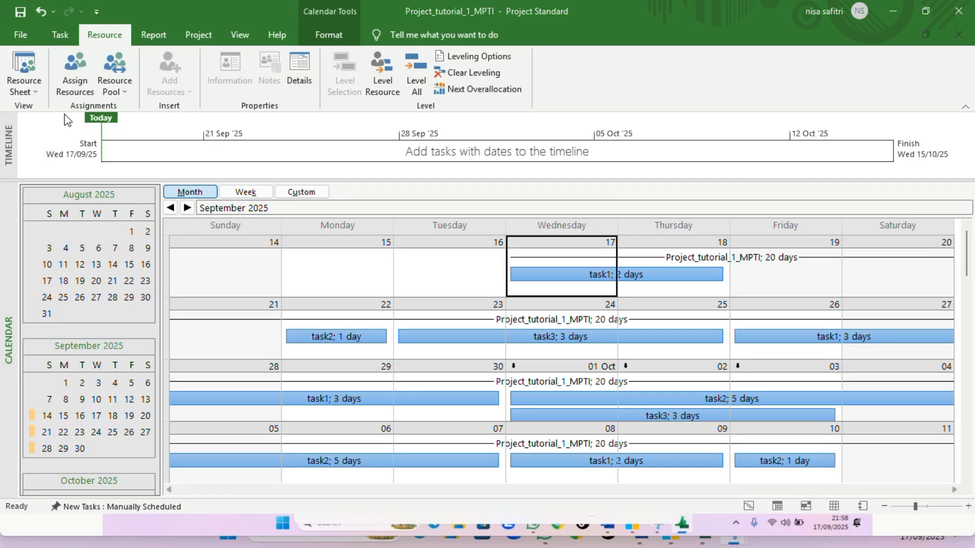
pyautogui.click(35, 80)
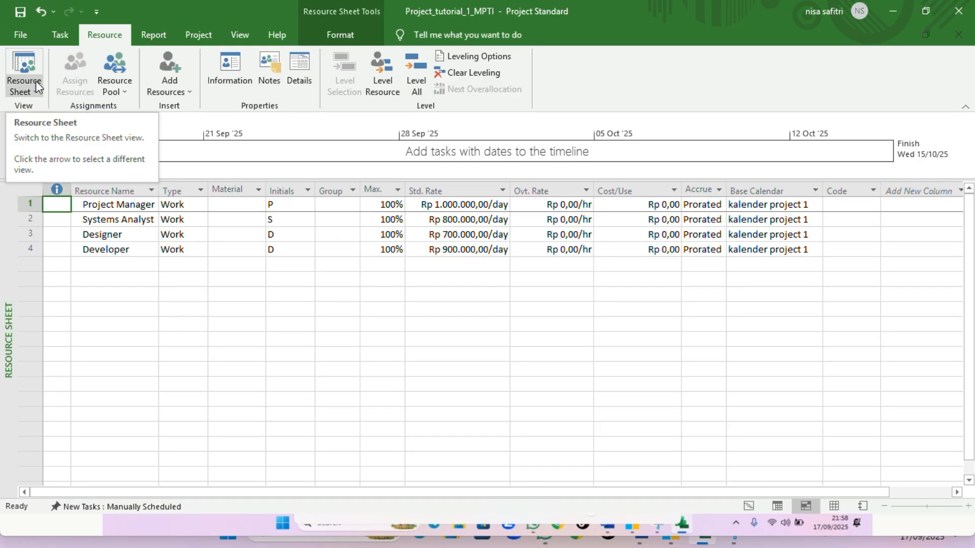
pyautogui.click(35, 81)
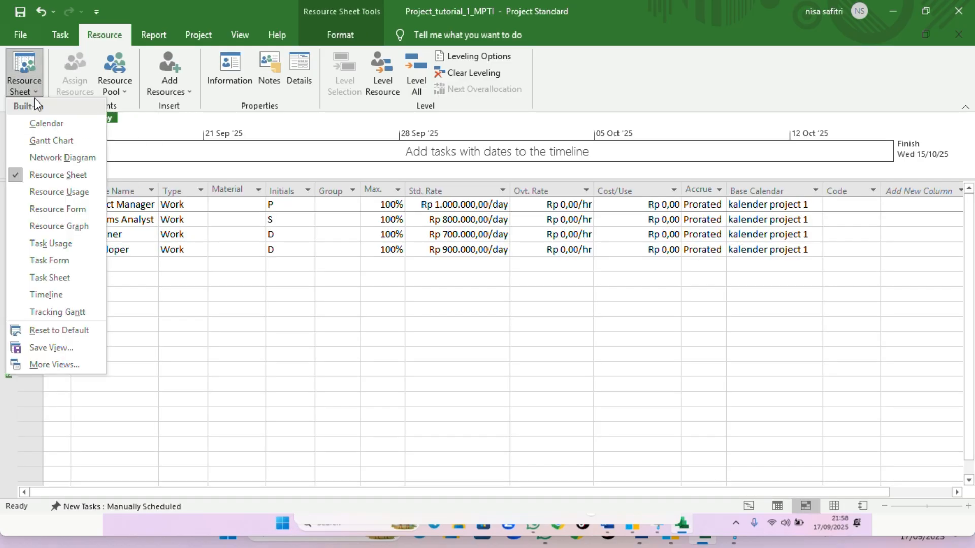
pyautogui.click(40, 127)
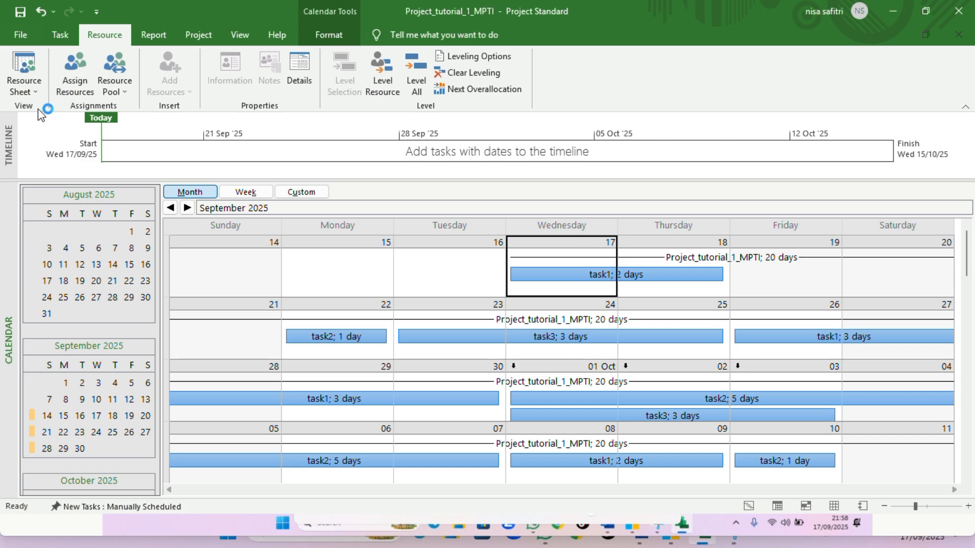
# Display the Network Diagram view and zoom out to review the task boxes
pyautogui.click(35, 93)
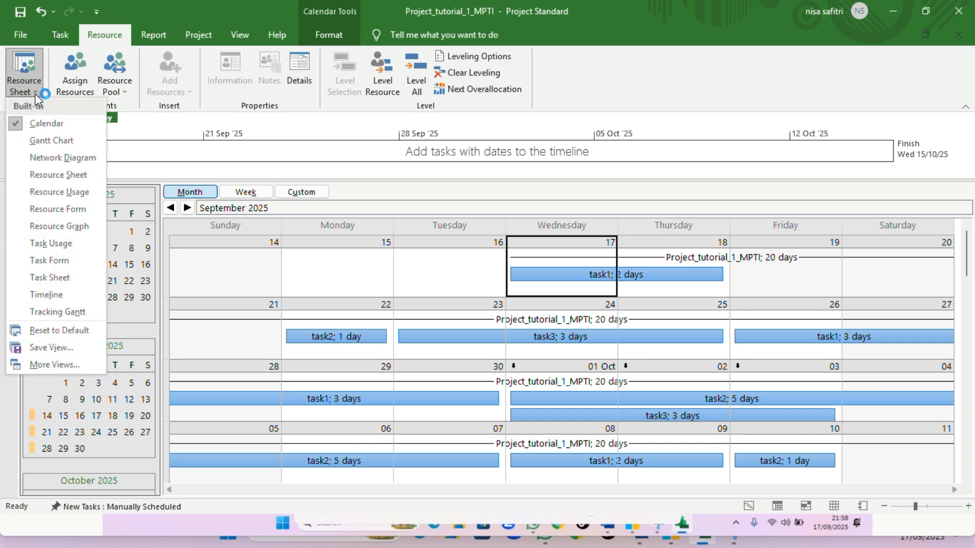
pyautogui.click(55, 158)
pyautogui.scroll(-3, 349, 344)
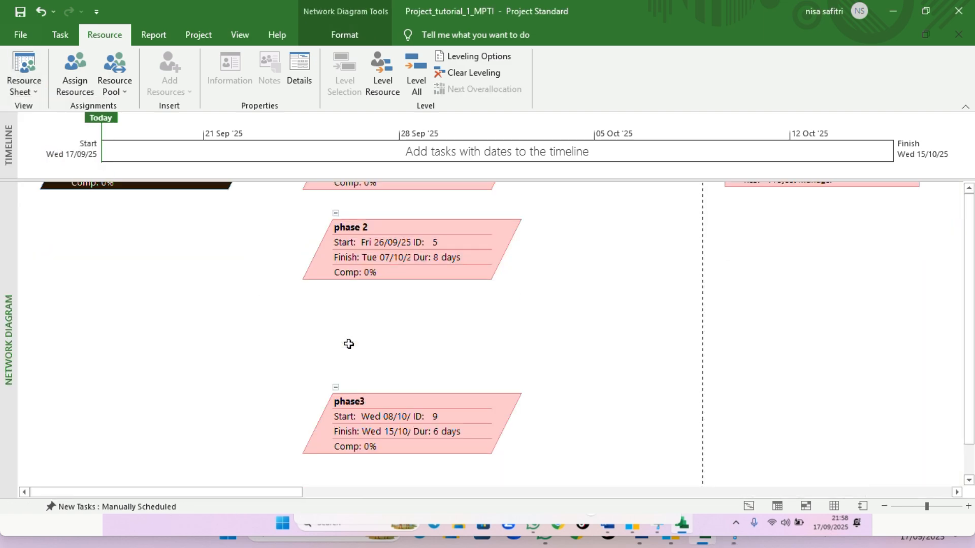
pyautogui.scroll(3, 348, 344)
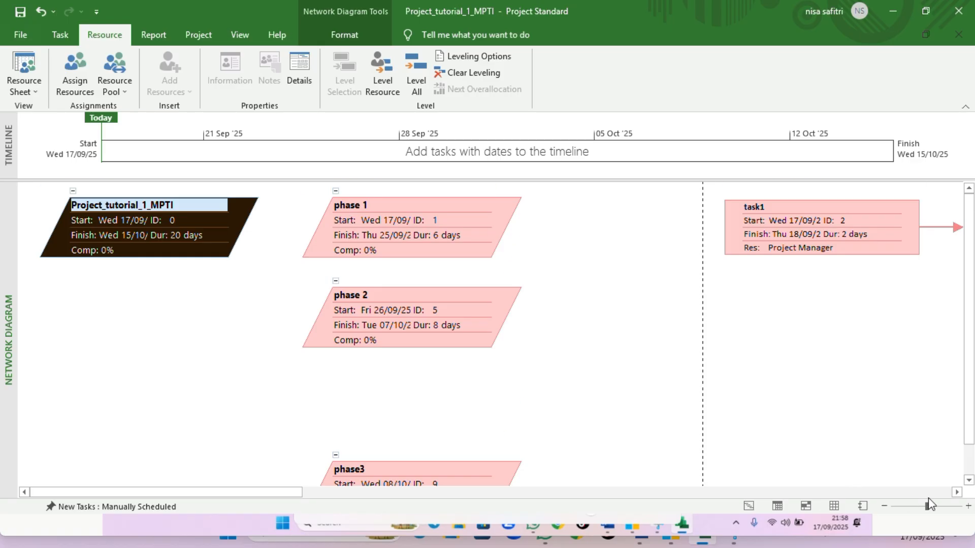
pyautogui.moveTo(927, 506)
pyautogui.mouseDown()
pyautogui.moveTo(936, 507)
pyautogui.moveTo(910, 509)
pyautogui.mouseUp()
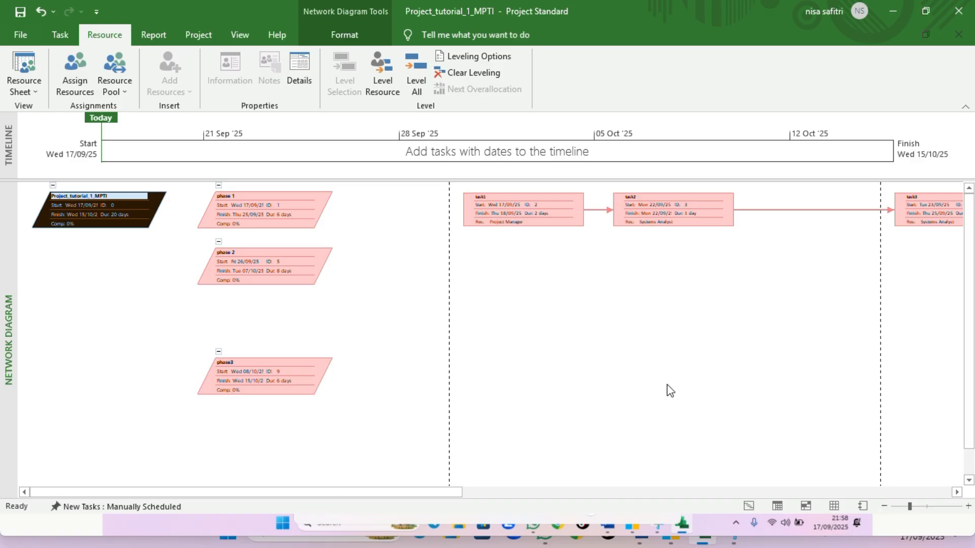
# Return to the Gantt Chart view
pyautogui.click(27, 90)
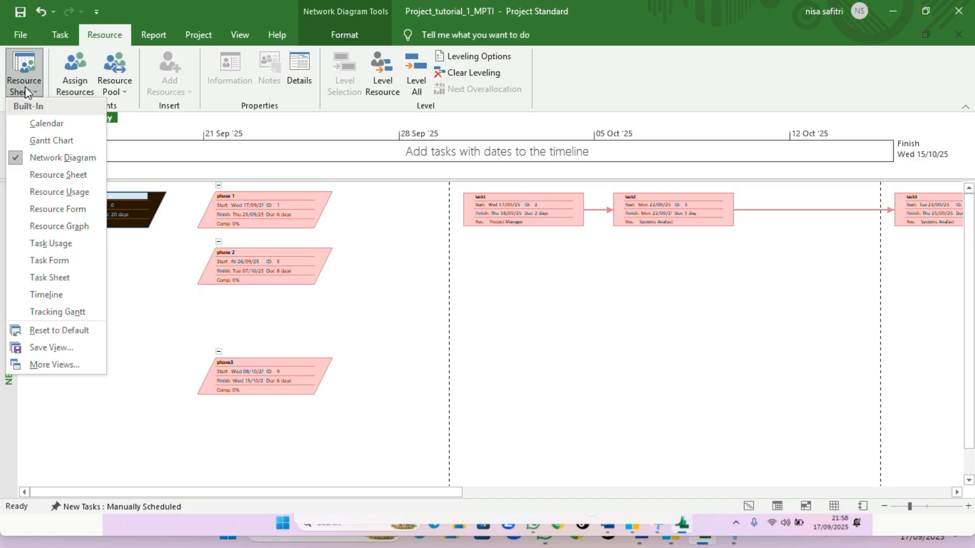
pyautogui.click(55, 141)
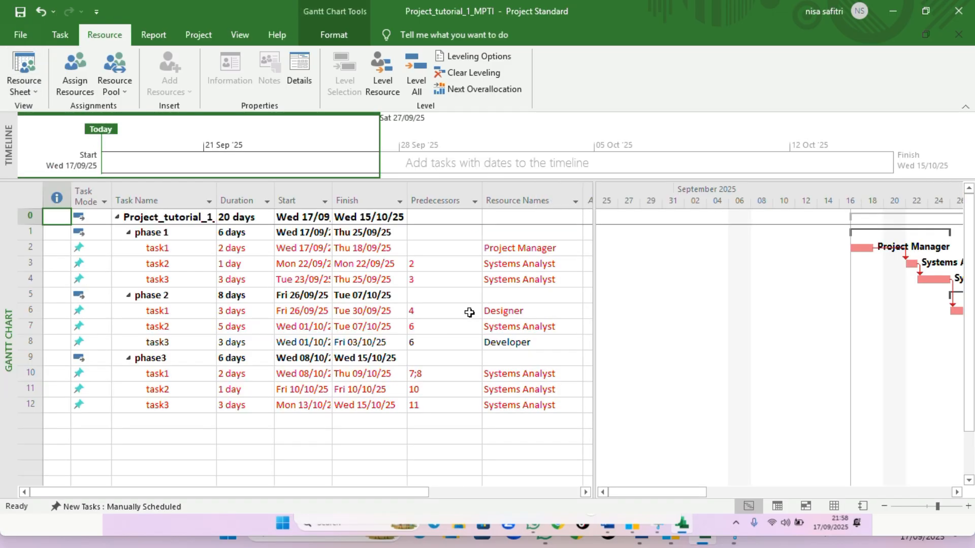
pyautogui.click(505, 421)
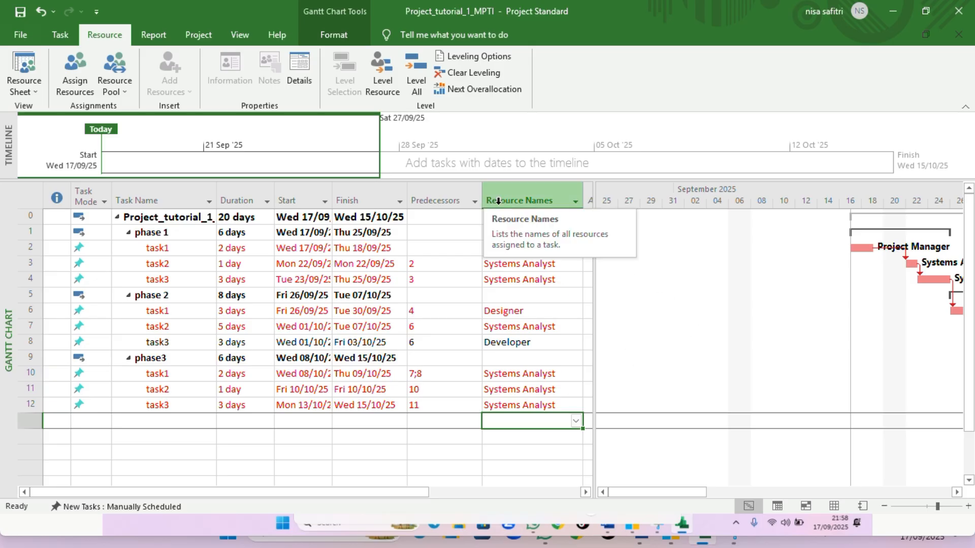
pyautogui.click(411, 16)
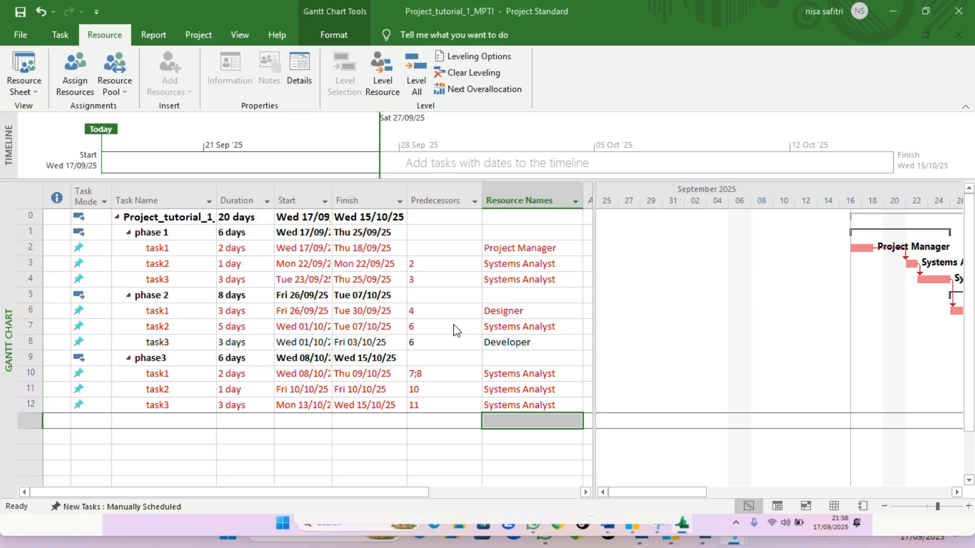
# Switch to the Network Diagram view and then to the Calendar view again
pyautogui.click(35, 95)
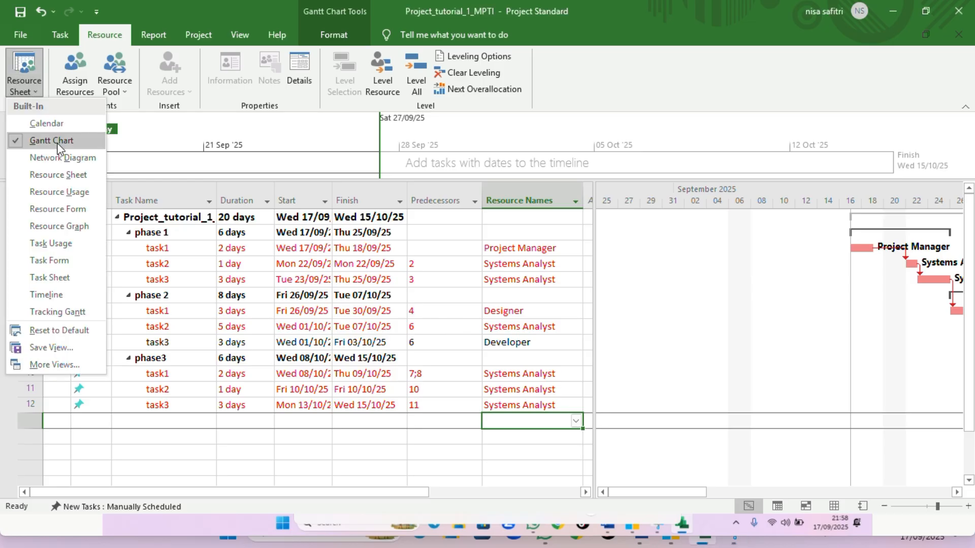
pyautogui.click(47, 133)
pyautogui.click(32, 91)
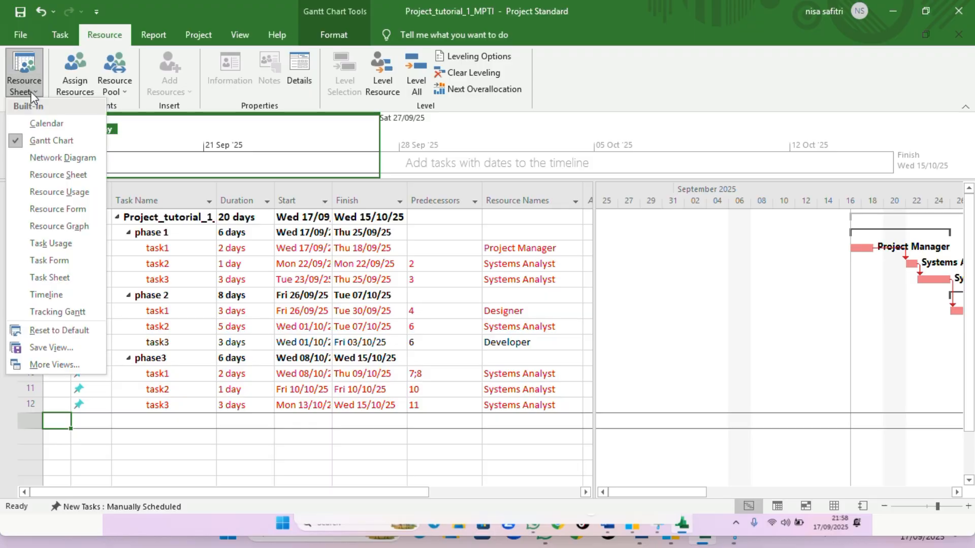
pyautogui.click(56, 161)
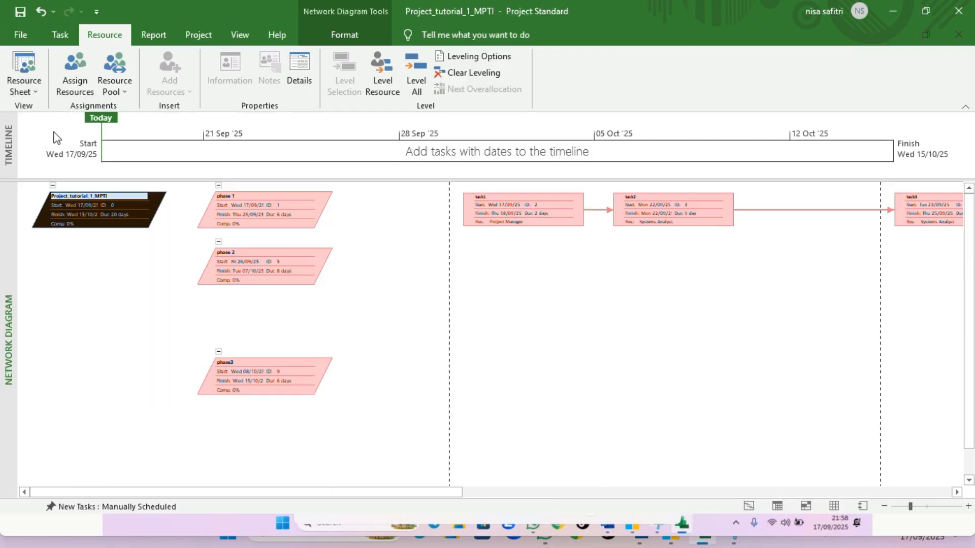
pyautogui.click(33, 86)
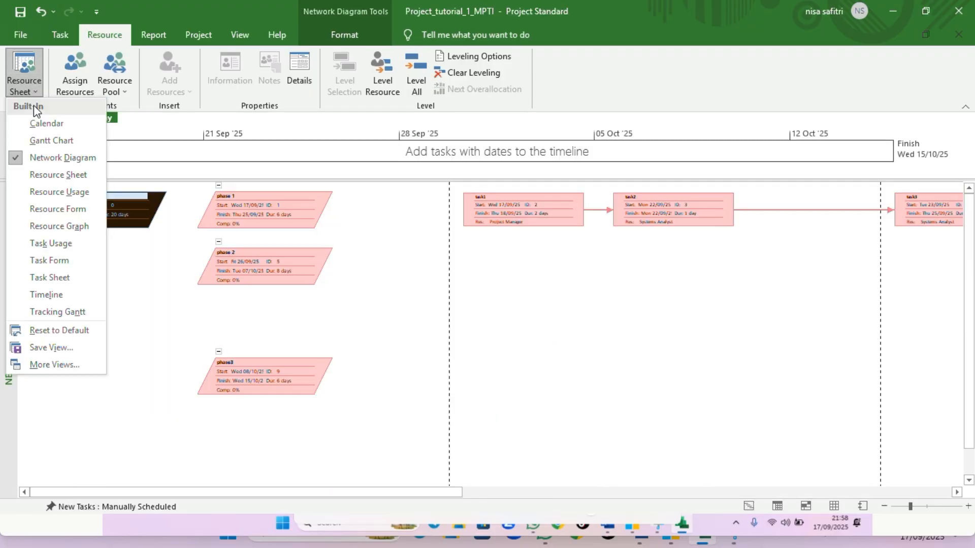
pyautogui.click(60, 126)
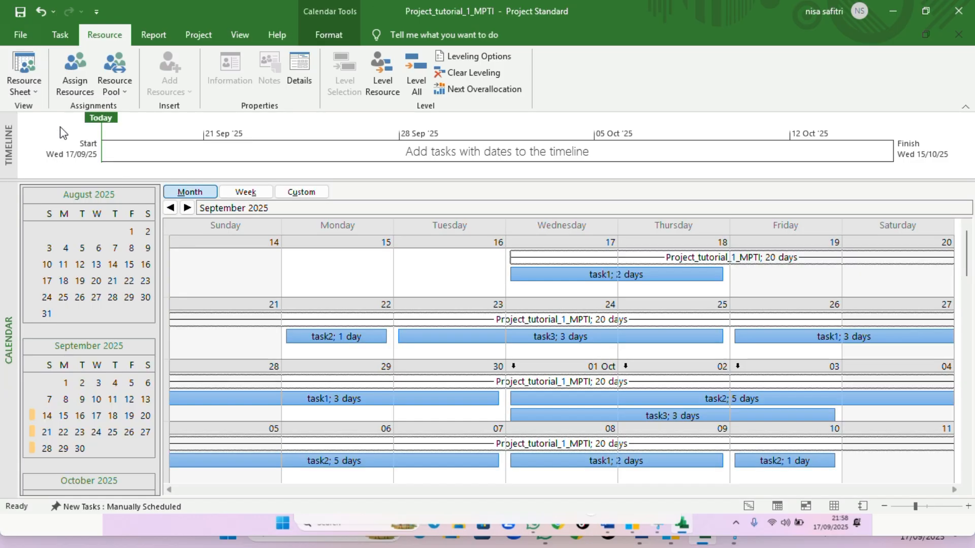